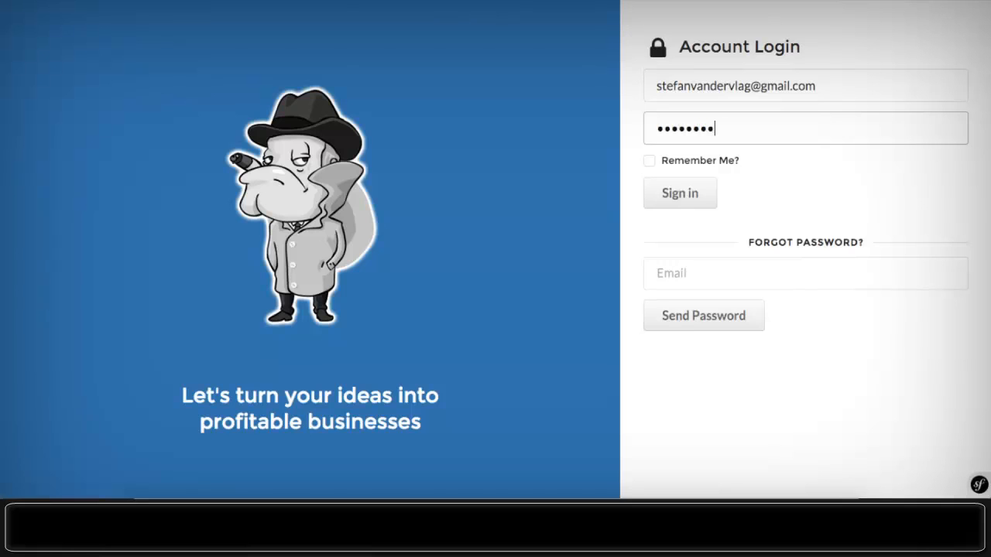
- Sign in to Rackdot with the entered credentials
left_click(675, 195)
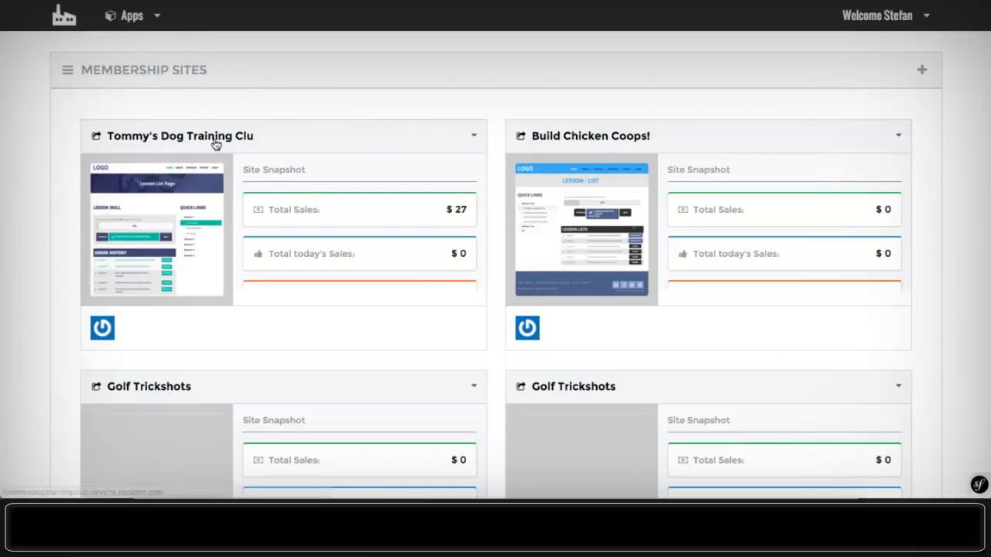
scroll(214, 230, "down", 6)
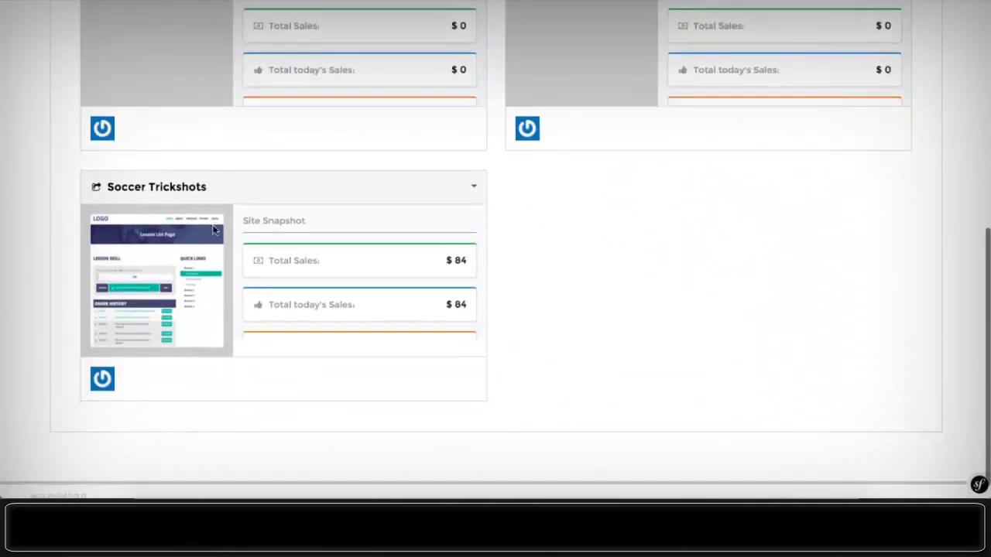
scroll(213, 230, "up", 5)
scroll(214, 230, "up", 1)
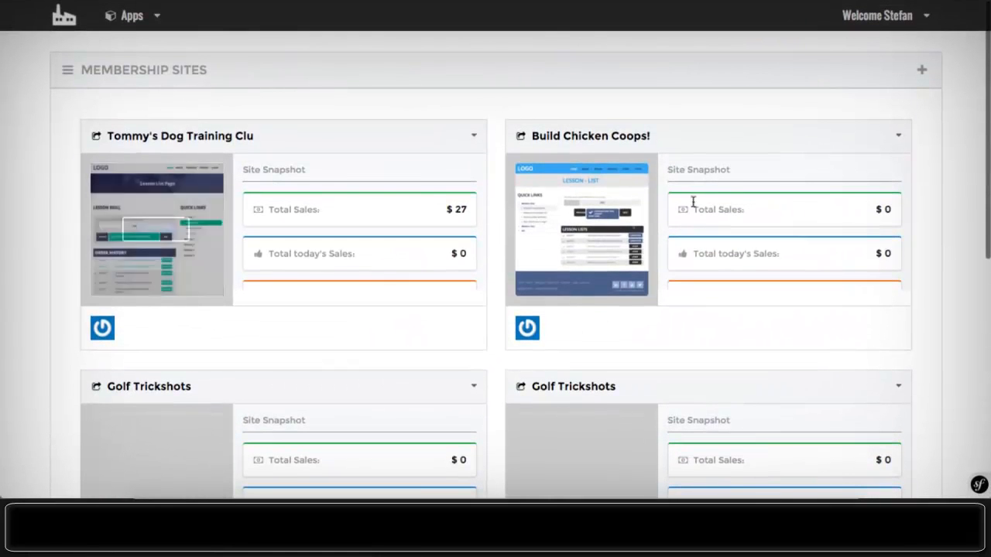
scroll(426, 157, "down", 6)
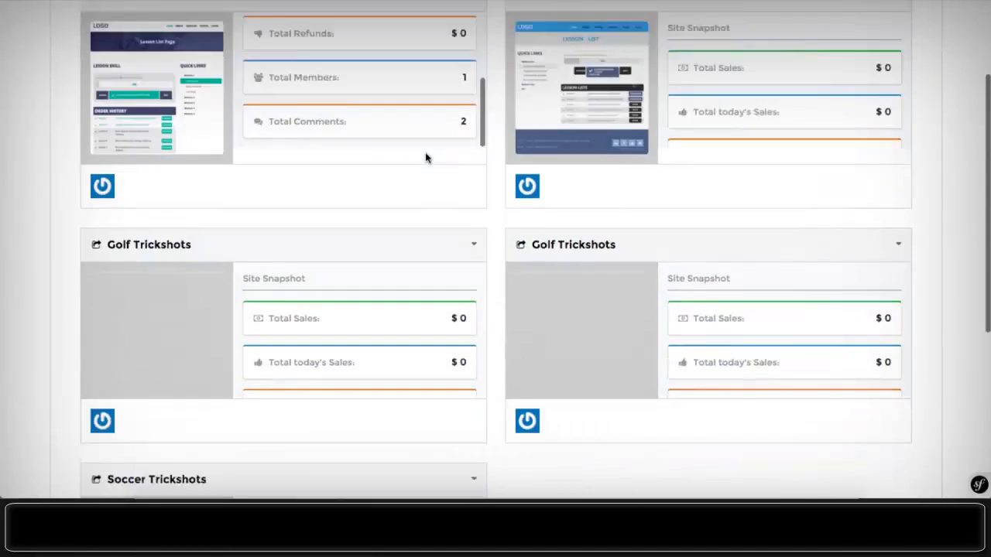
scroll(243, 70, "up", 6)
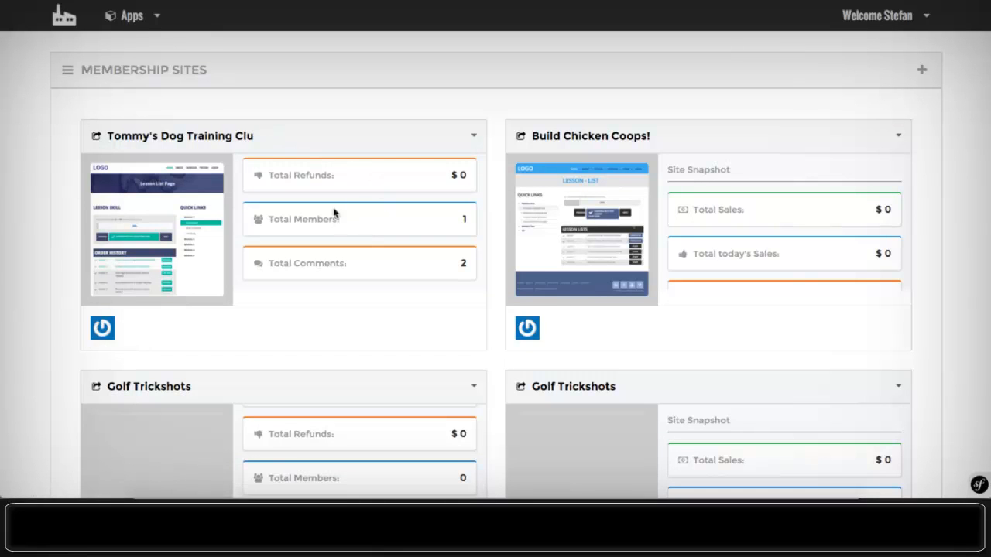
scroll(368, 181, "down", 1)
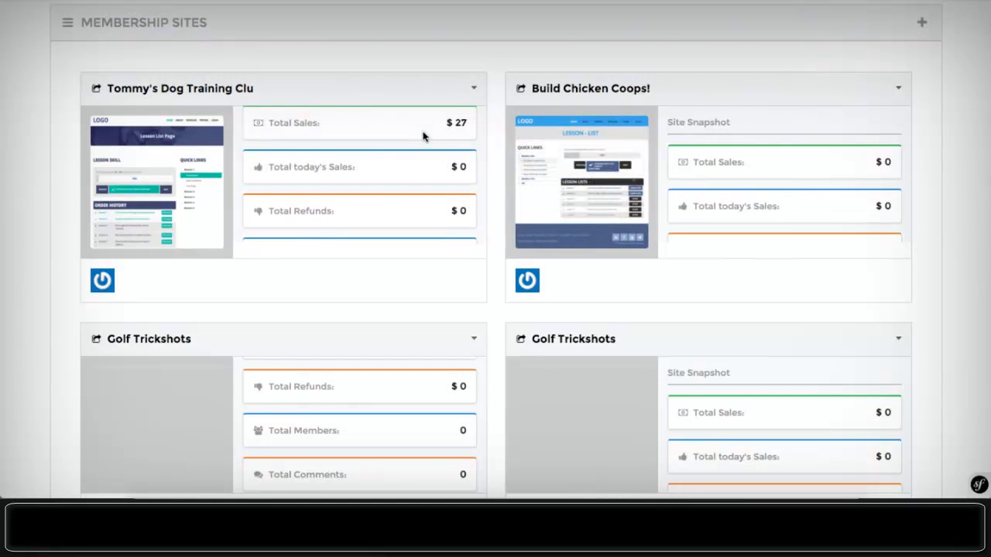
scroll(423, 136, "up", 1)
scroll(422, 136, "down", 3)
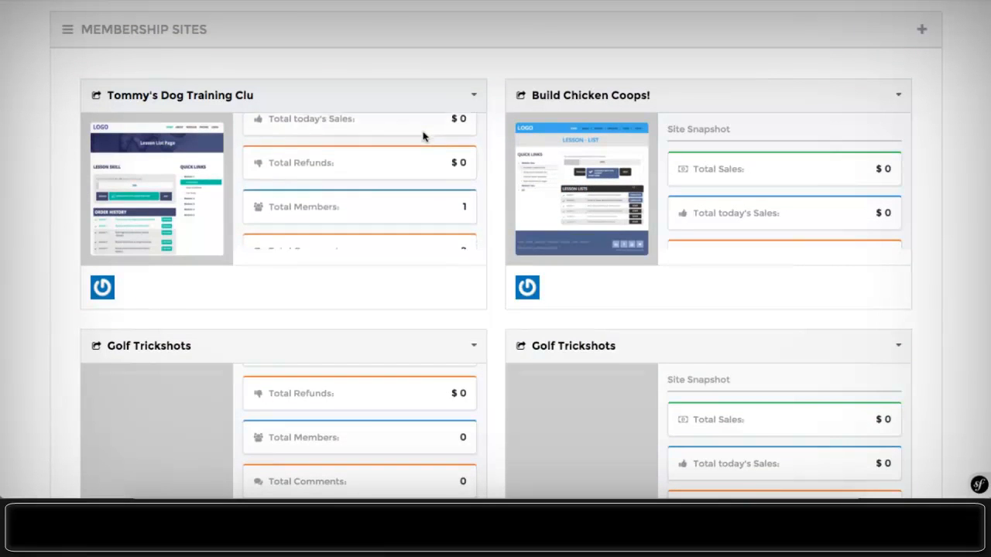
scroll(423, 136, "down", 2)
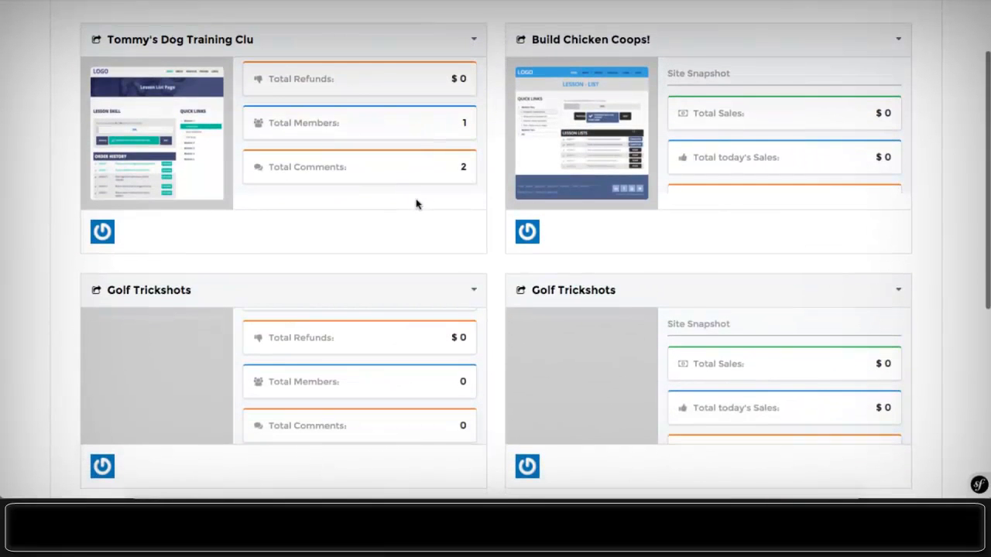
scroll(416, 203, "up", 2)
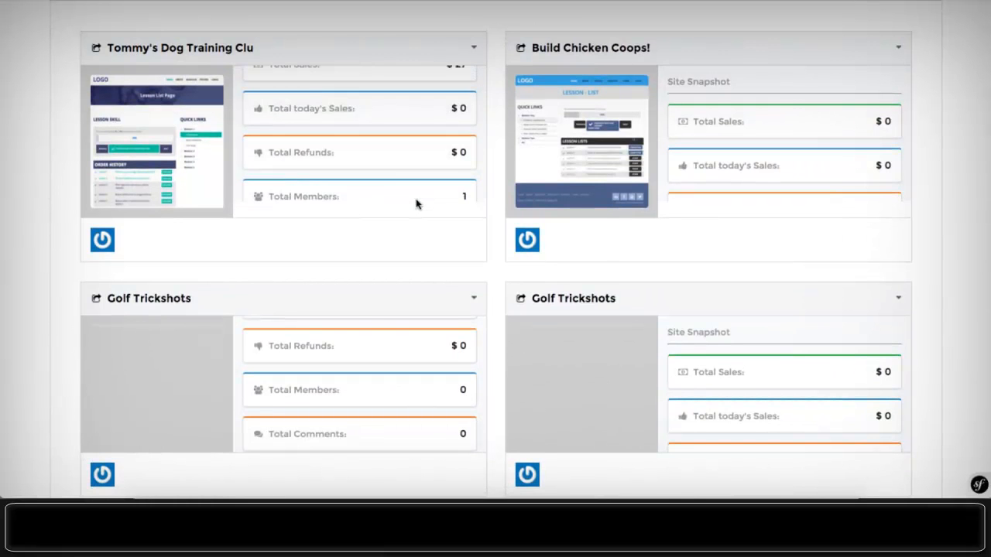
scroll(416, 203, "up", 2)
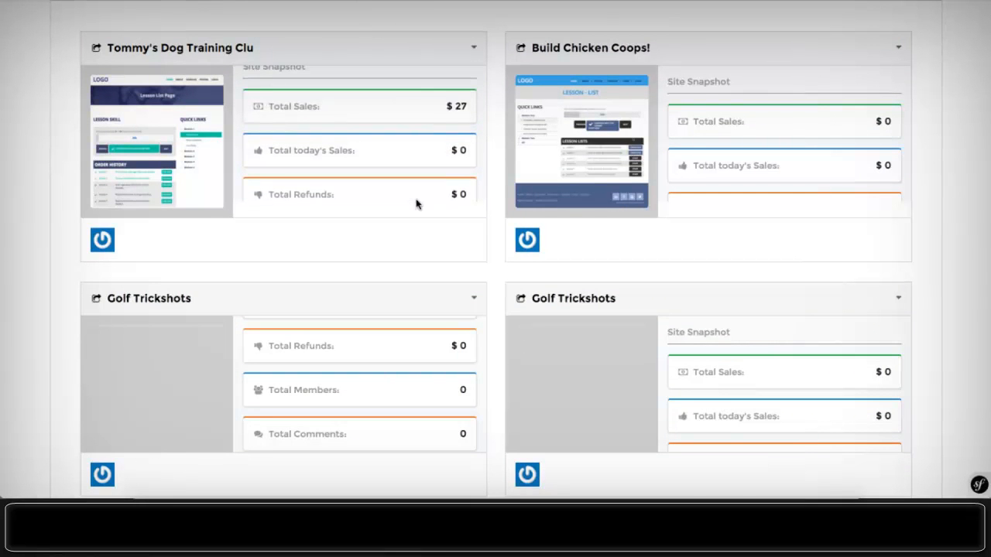
scroll(415, 204, "up", 3)
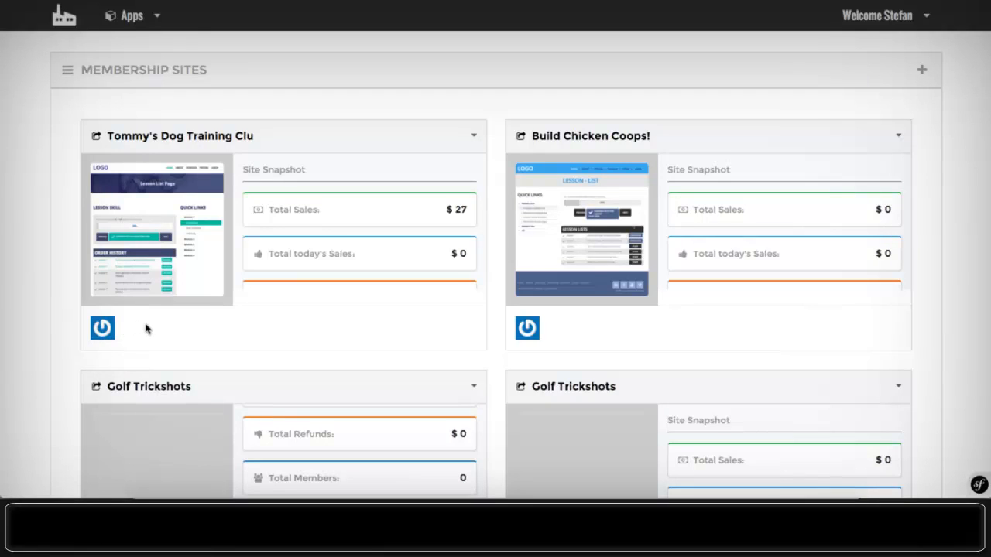
left_click(475, 137)
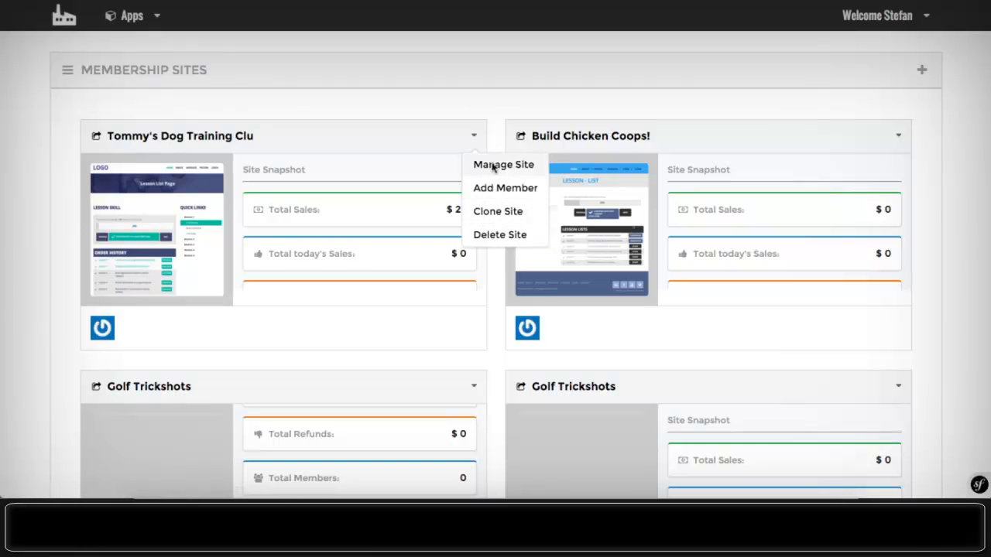
left_click(436, 113)
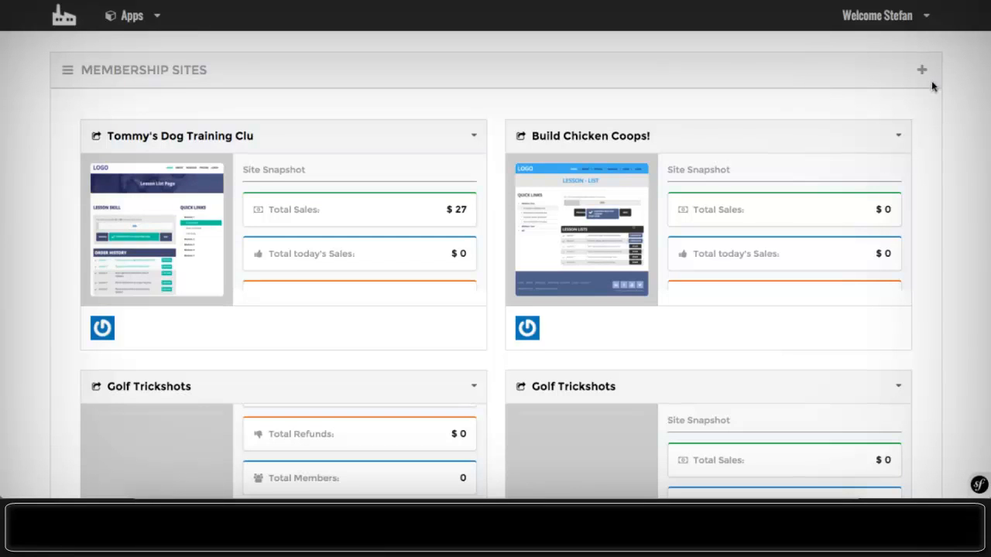
left_click(931, 19)
- Start a new membership site named DogTricks
left_click(918, 76)
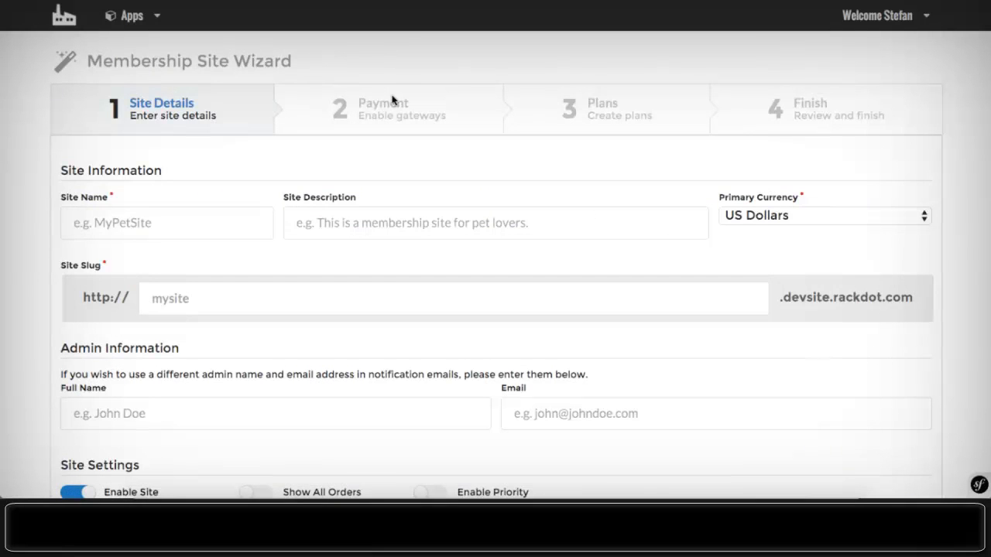
scroll(392, 100, "down", 1)
scroll(392, 100, "up", 1)
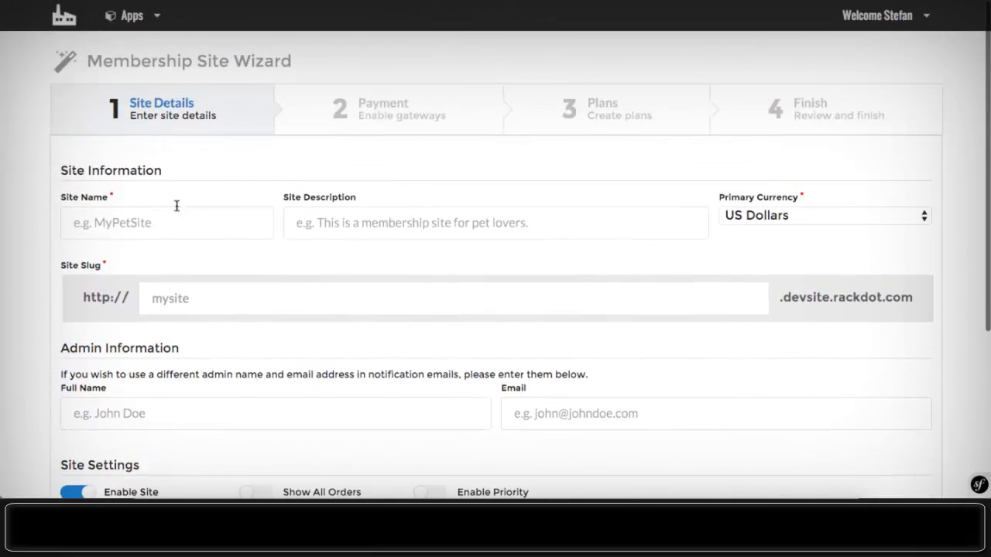
left_click(155, 219)
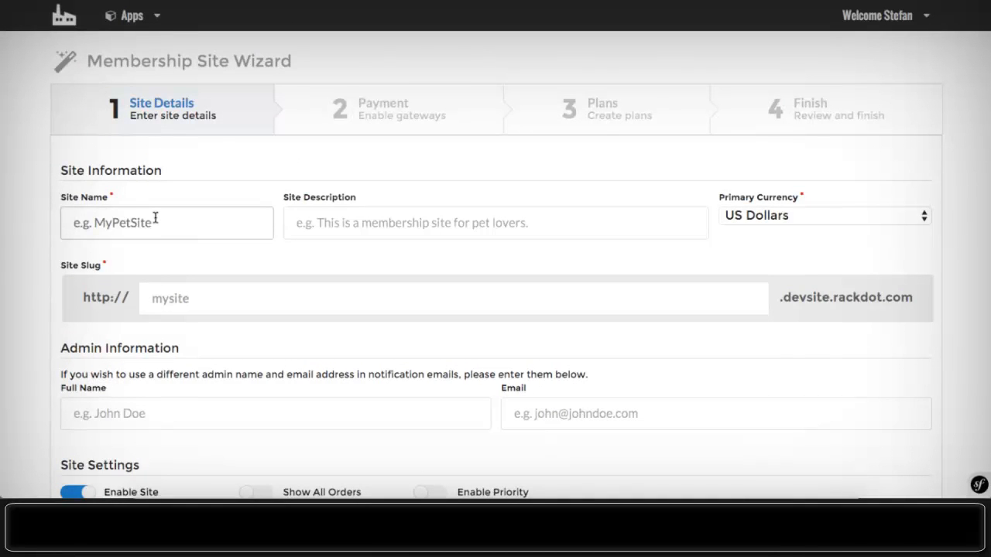
type("DogTr")
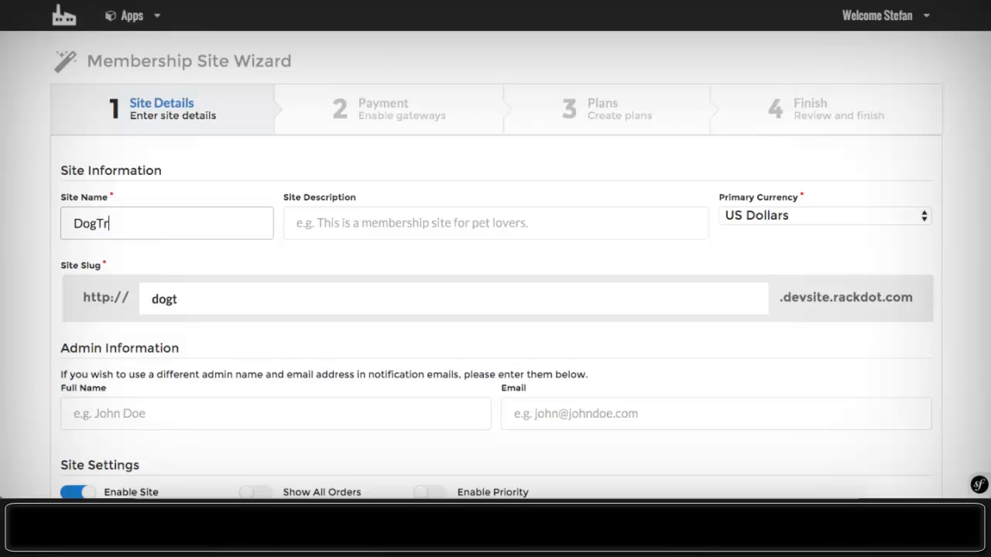
type("icks")
- Reuse the dog training description, reworded to 'Everything you need to know about Dog Tricks!'
left_click(319, 224)
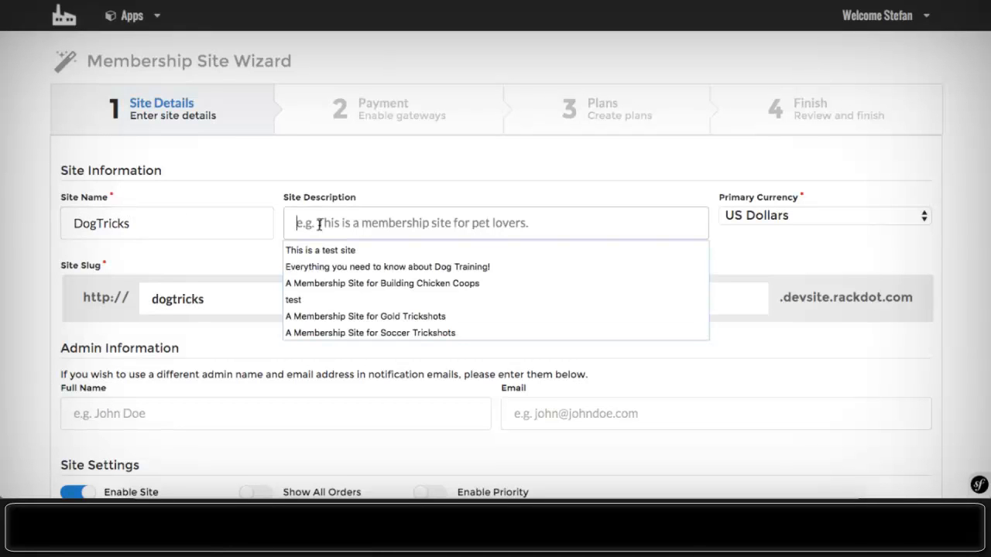
left_click(341, 265)
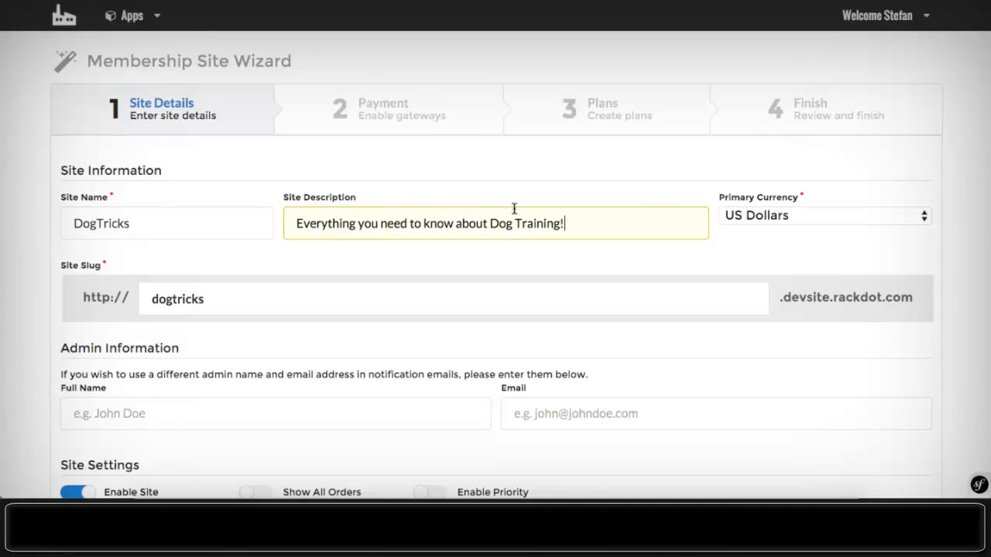
left_click(567, 183)
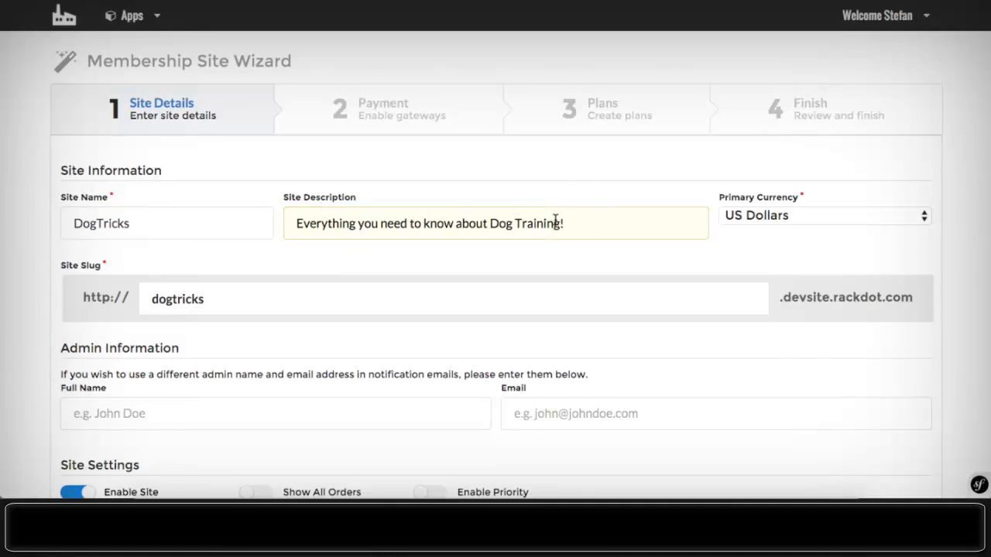
left_click_drag(561, 223, 526, 226)
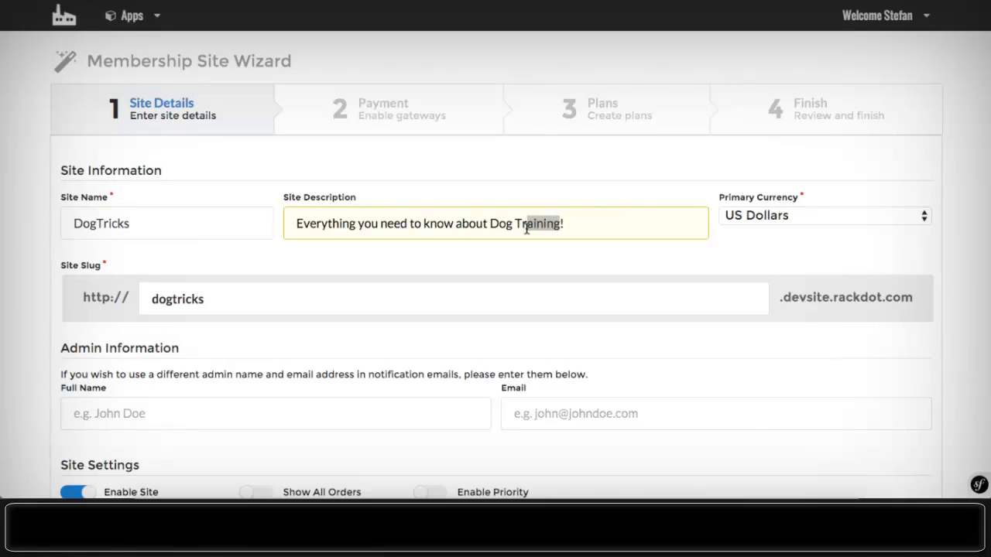
type("icks")
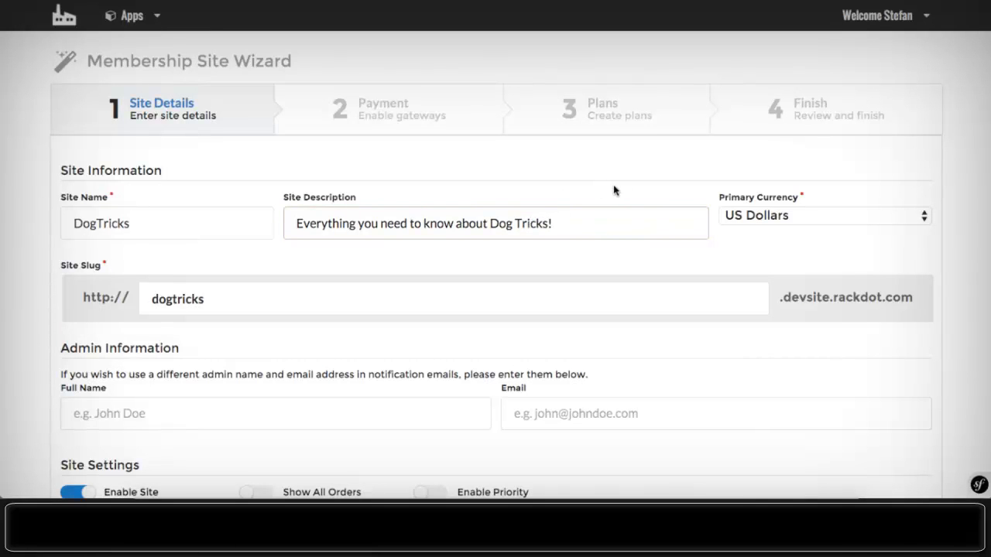
left_click(587, 170)
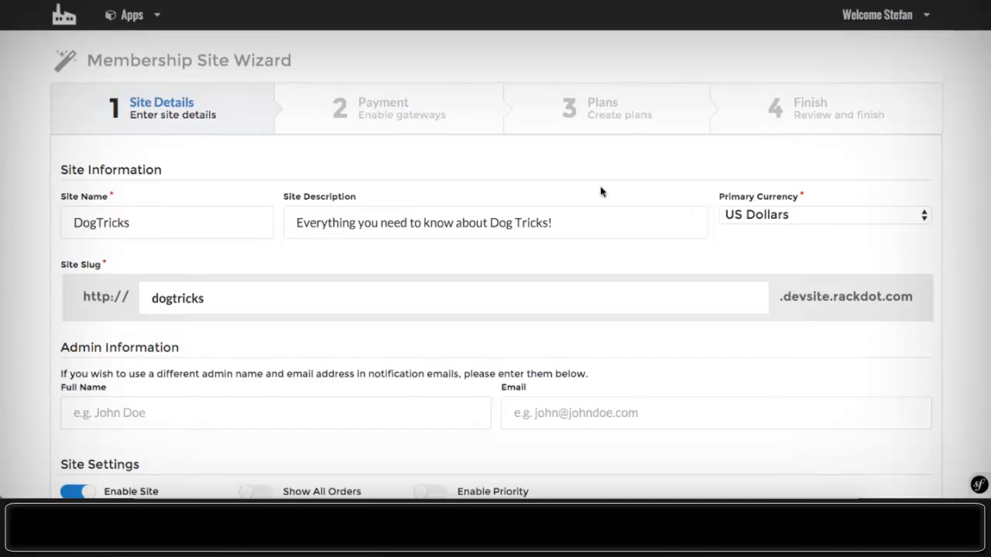
scroll(601, 192, "down", 2)
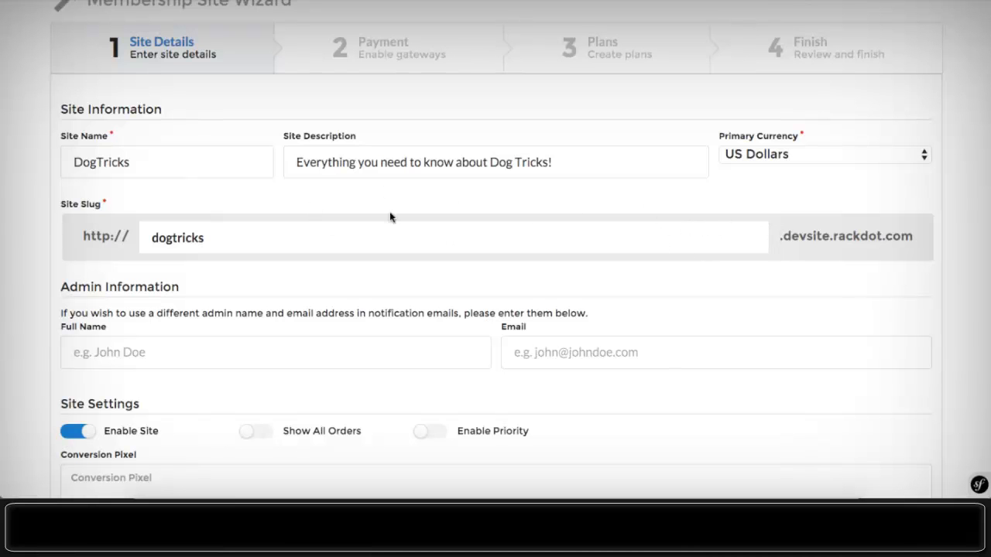
- Switch on Show All Orders and Enable Priority, then submit the dogtricks site details
scroll(173, 253, "down", 1)
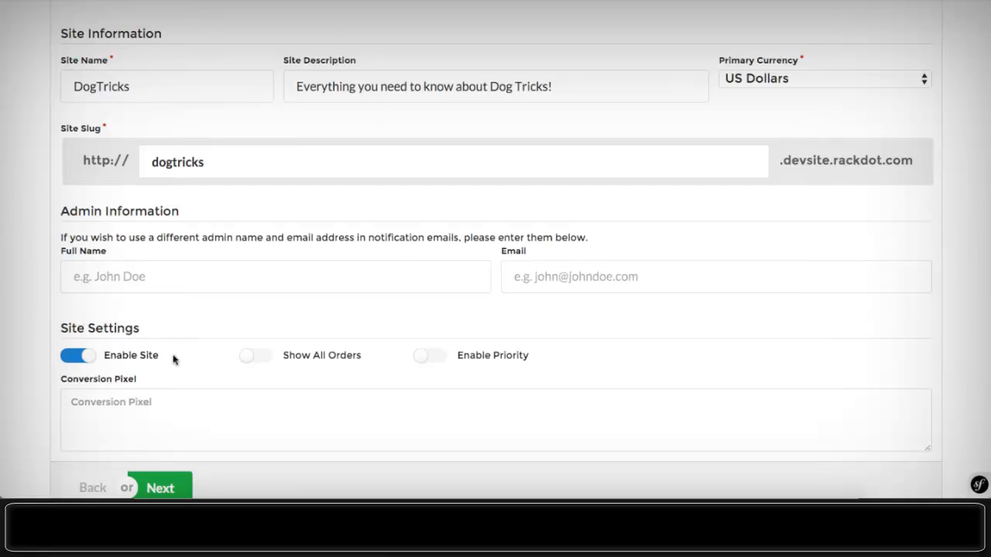
left_click(261, 356)
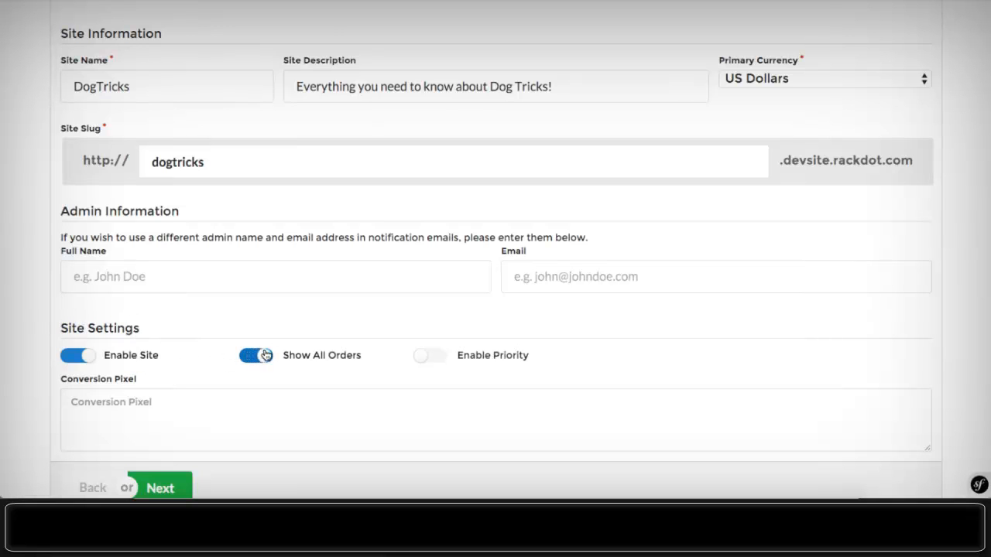
left_click(424, 357)
scroll(285, 316, "down", 1)
left_click(138, 321)
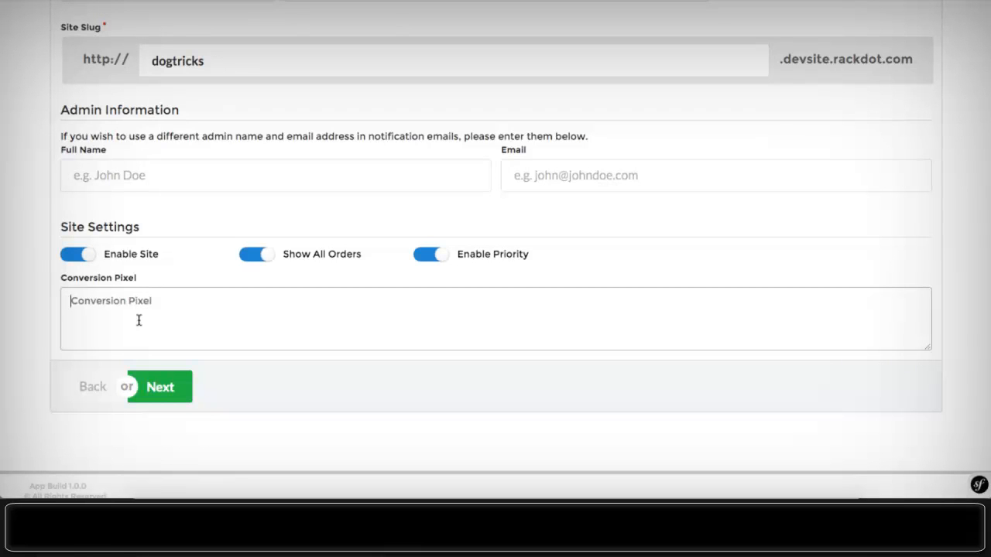
left_click(91, 310)
scroll(217, 303, "up", 4)
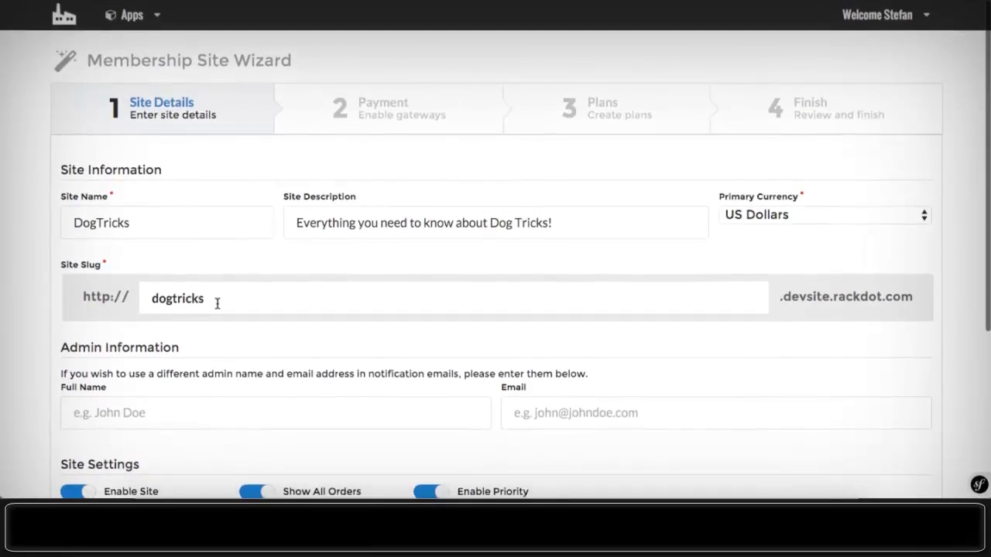
scroll(217, 303, "down", 4)
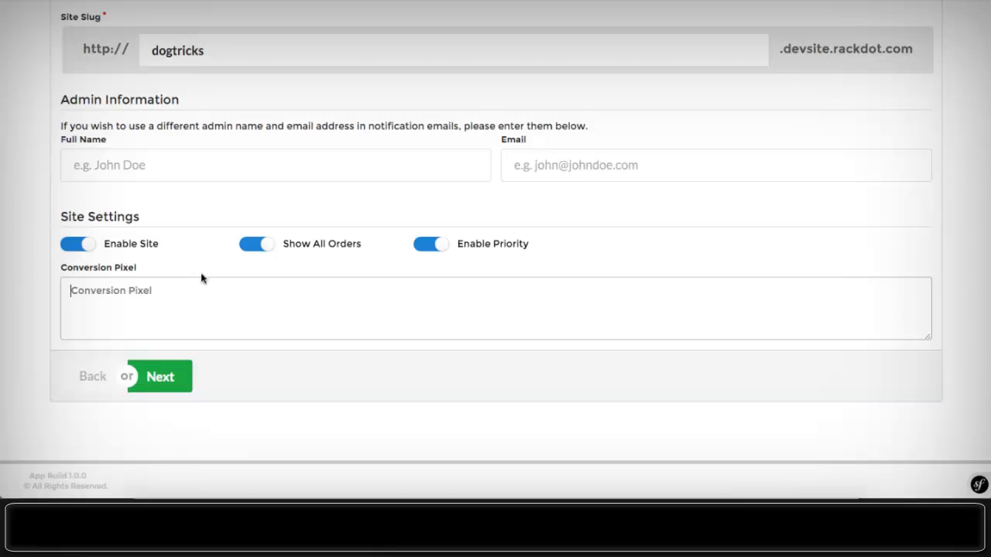
left_click(161, 380)
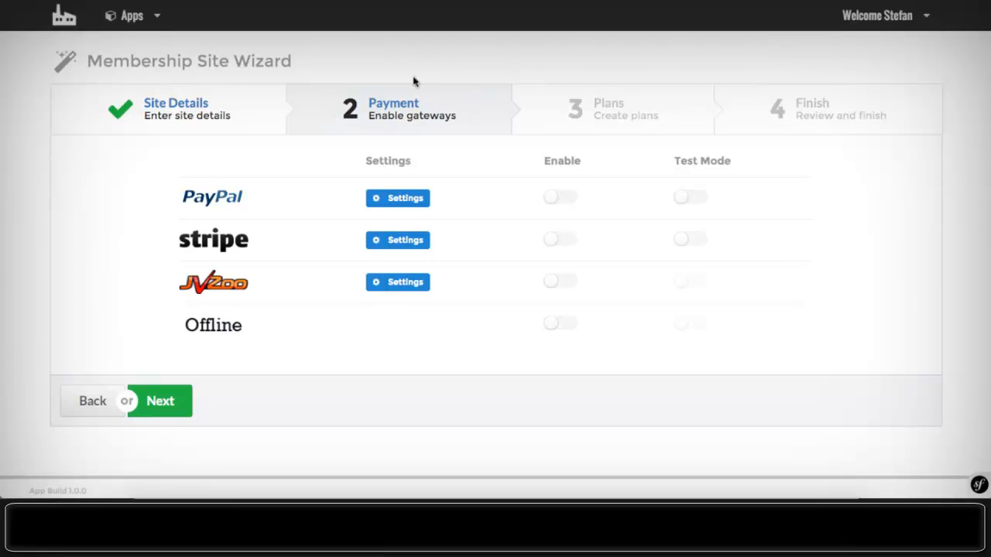
- Enable the JVZoo payment gateway and continue to the Plans step
left_click(555, 284)
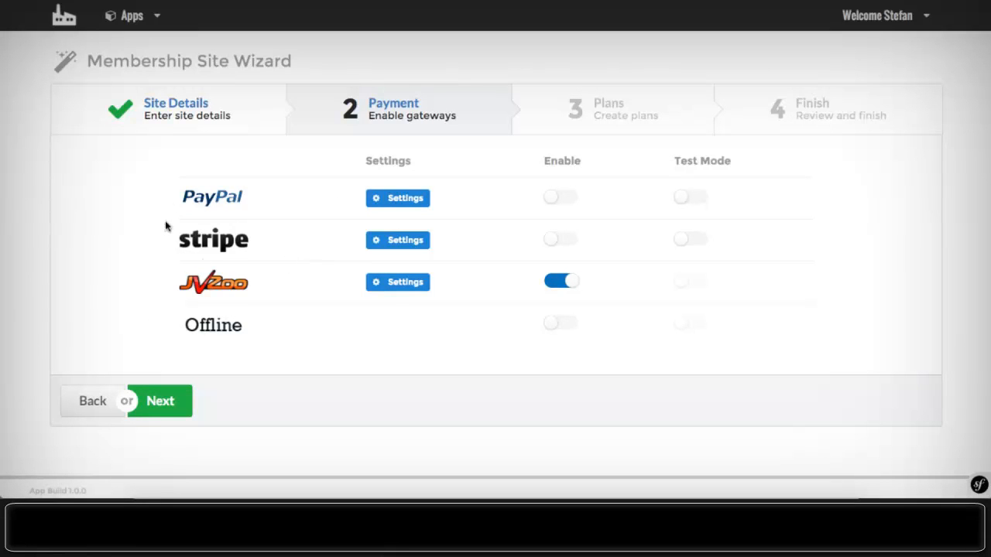
left_click(162, 418)
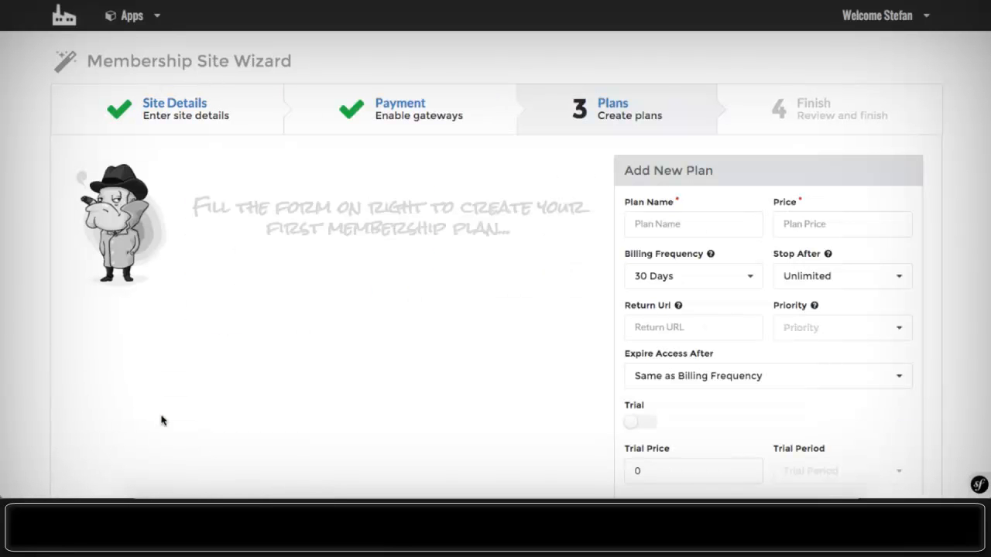
- Name the new plan Gold with price 47 and priority 1
left_click(654, 224)
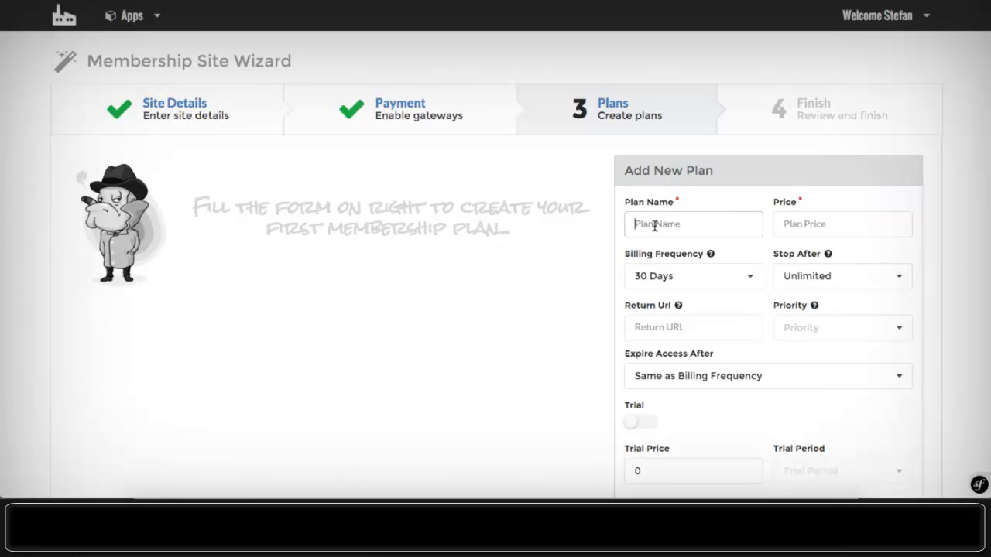
type("gold")
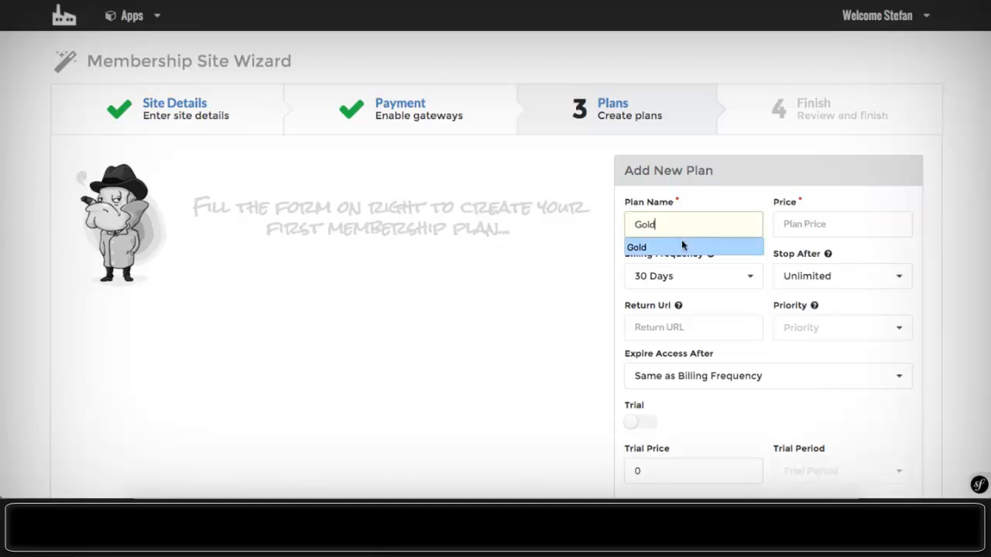
left_click(686, 247)
left_click(790, 224)
type("47")
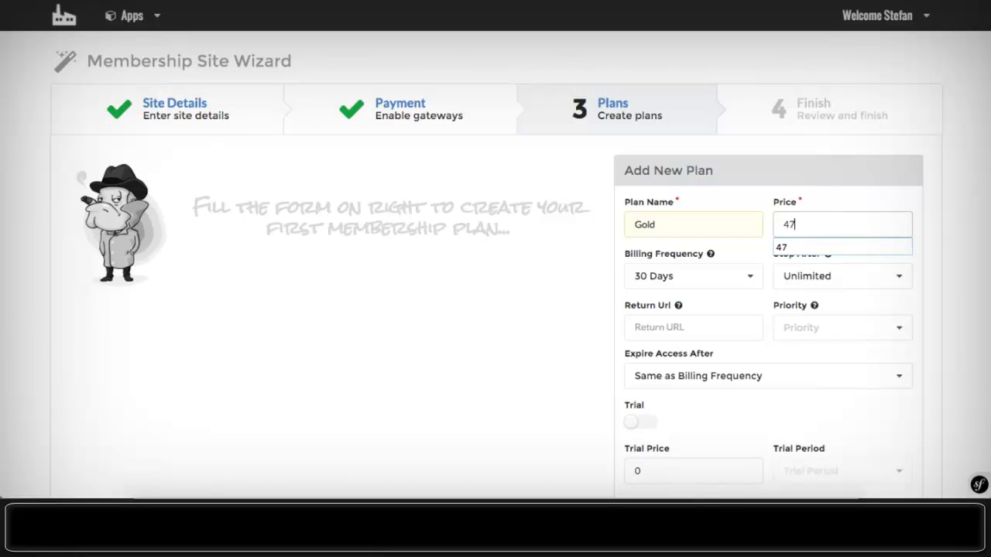
left_click(799, 329)
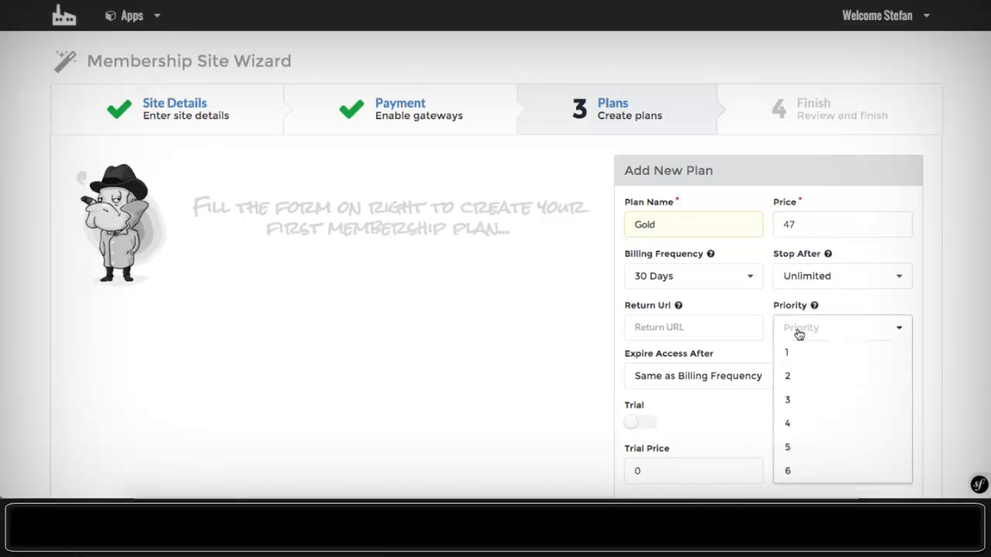
left_click(796, 351)
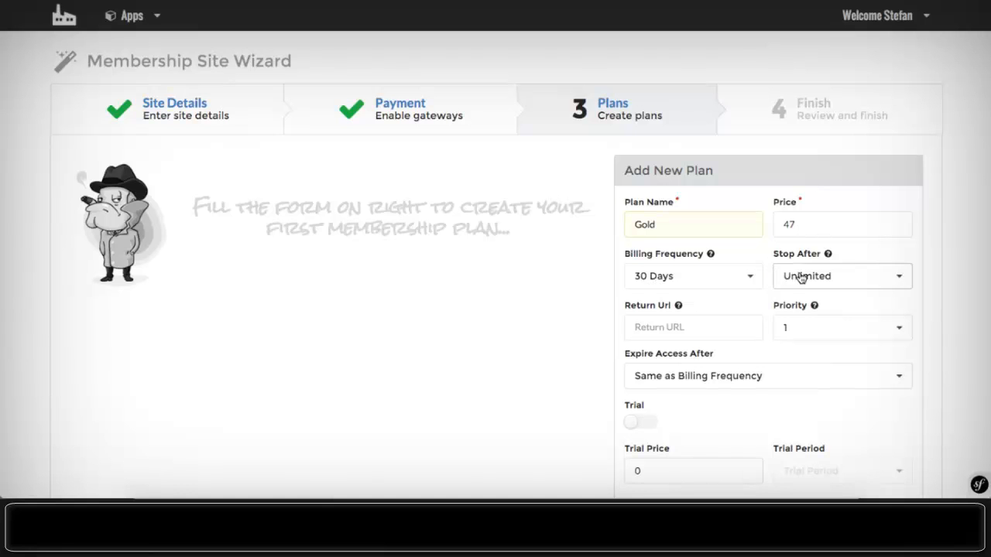
scroll(874, 246, "down", 1)
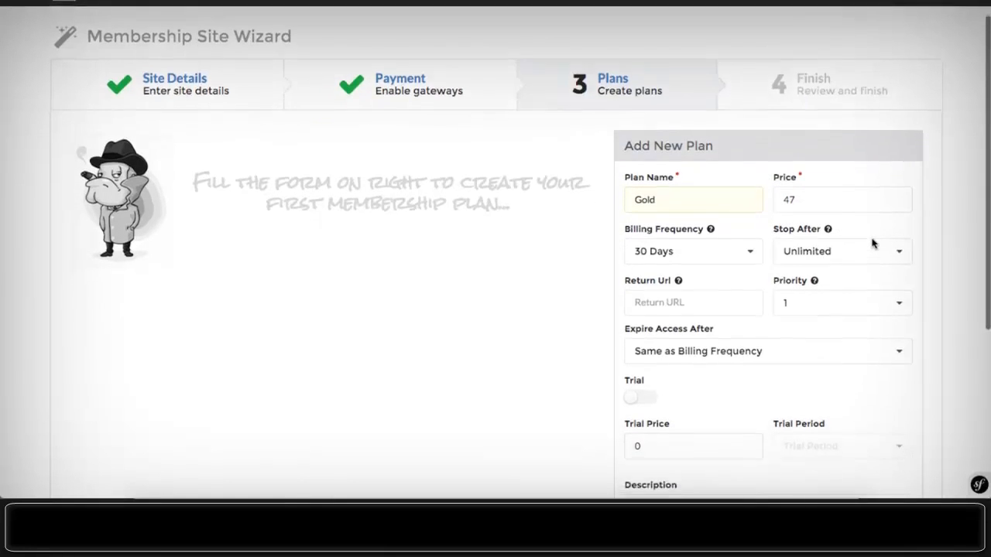
scroll(844, 175, "down", 1)
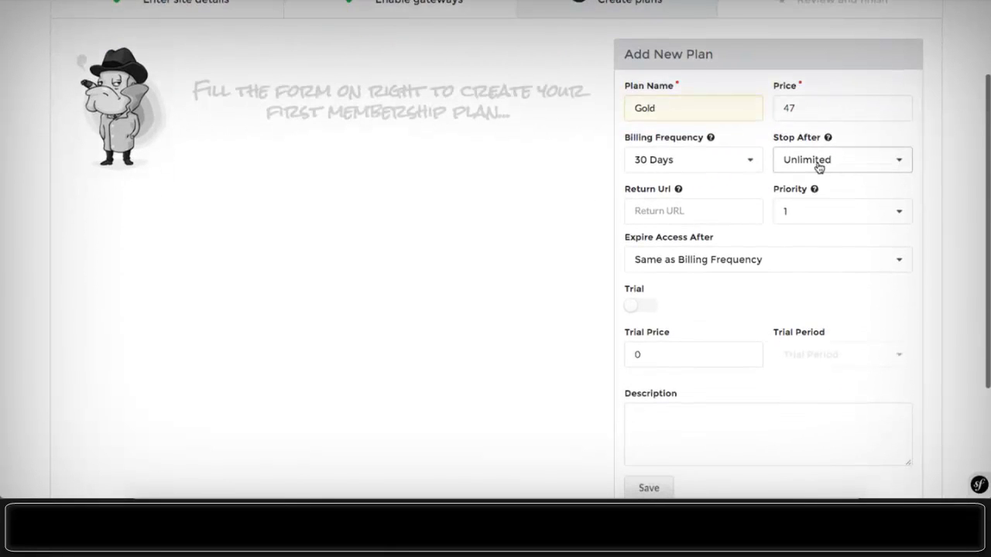
left_click(657, 209)
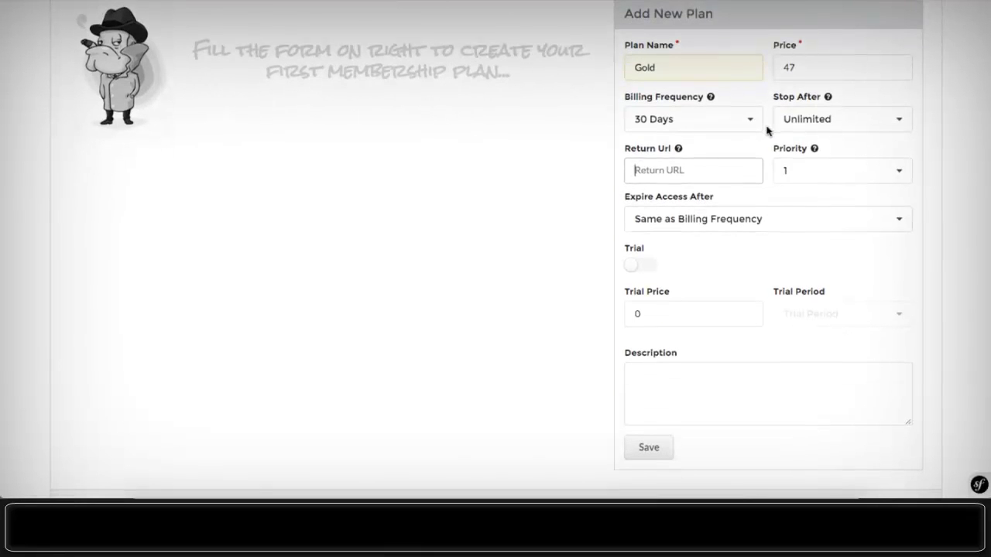
- Set the Gold plan's access expiry to match its billing frequency
scroll(766, 129, "down", 1)
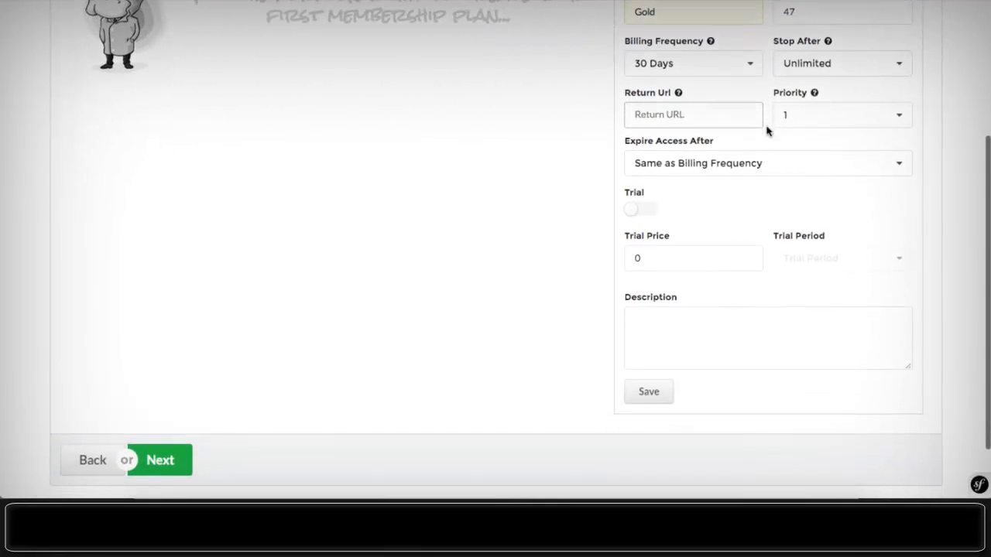
left_click(793, 166)
left_click(793, 166)
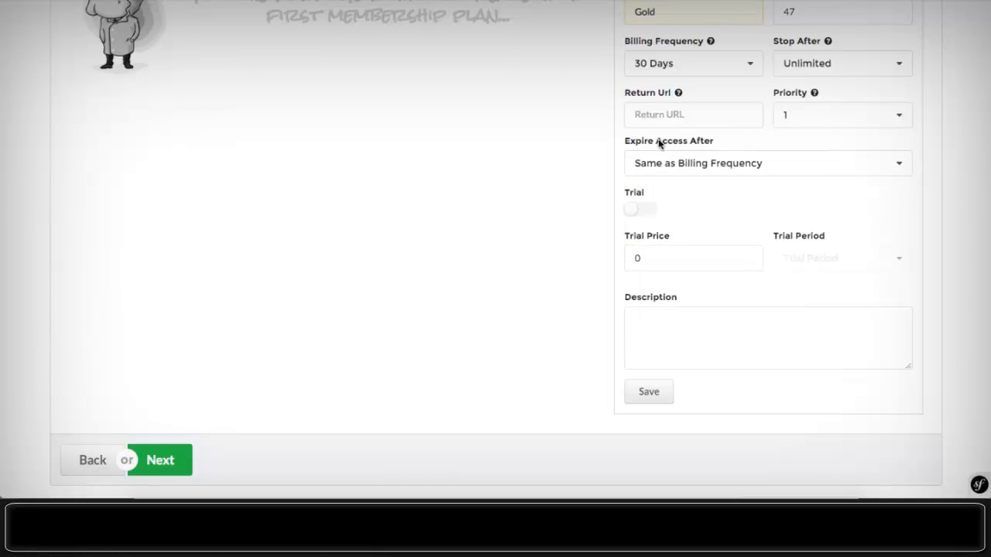
left_click(730, 171)
scroll(735, 210, "down", 3)
scroll(735, 210, "up", 5)
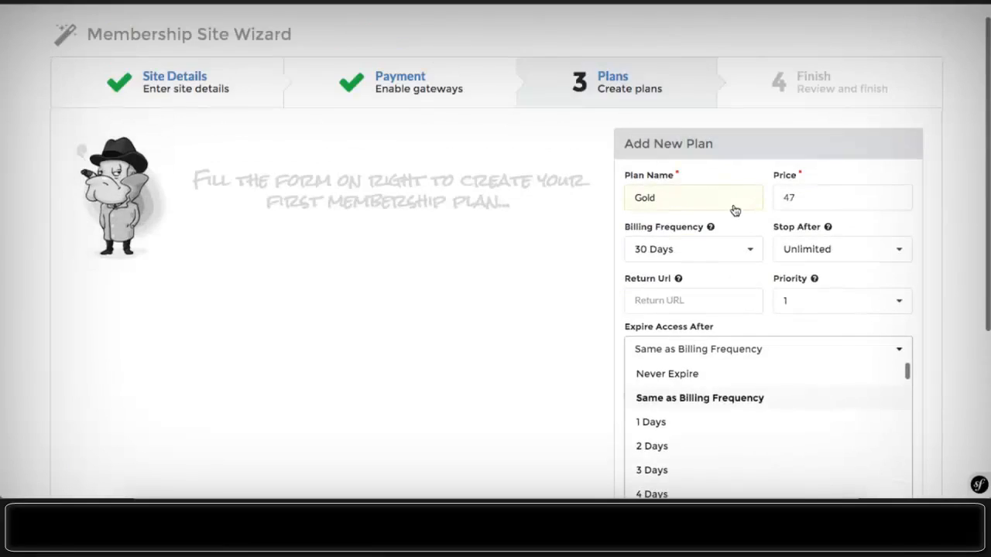
left_click(948, 331)
scroll(948, 331, "down", 2)
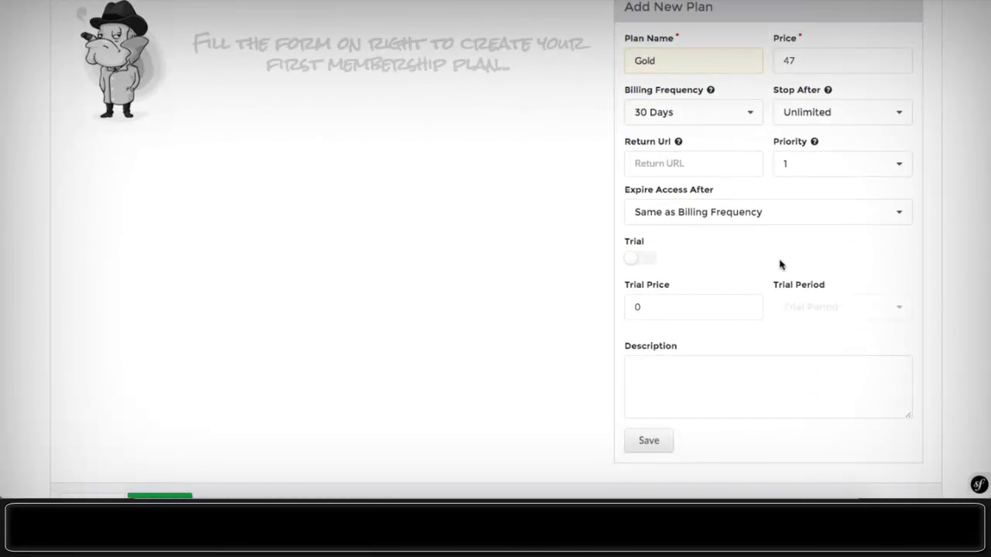
left_click(722, 216)
scroll(721, 277, "down", 20)
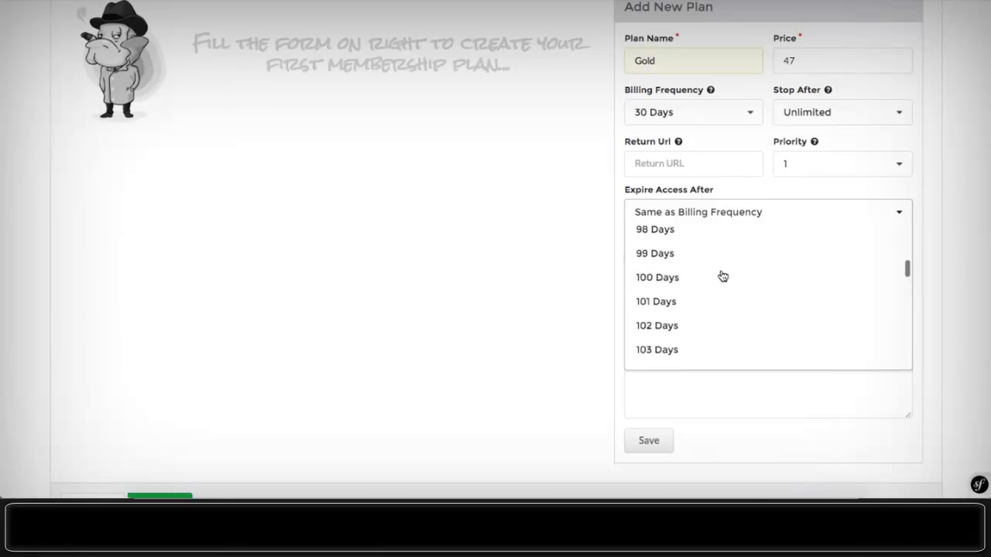
scroll(723, 277, "down", 1)
scroll(722, 276, "up", 2)
scroll(722, 276, "down", 1)
scroll(722, 277, "up", 1)
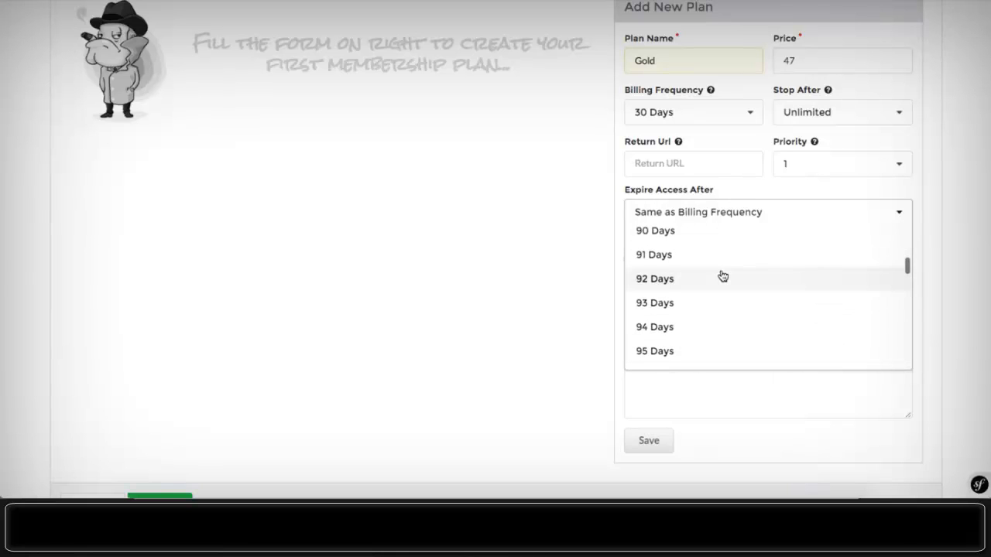
scroll(723, 276, "up", 1)
left_click(688, 256)
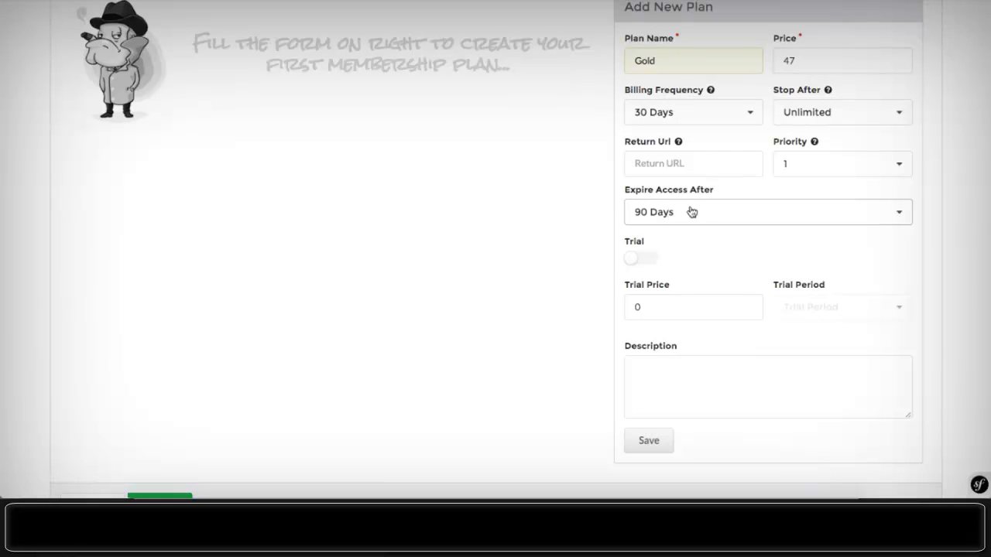
left_click(721, 211)
scroll(736, 264, "up", 20)
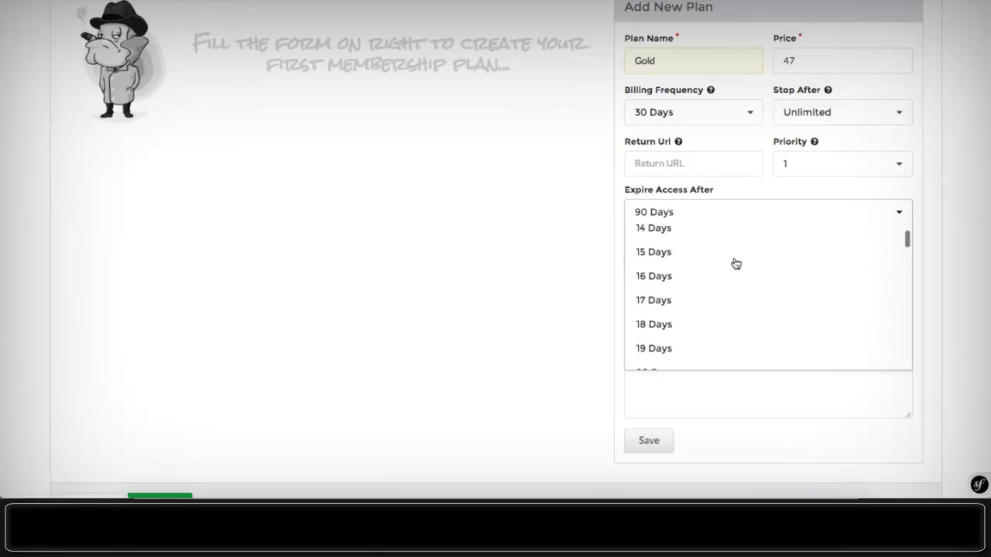
left_click(703, 262)
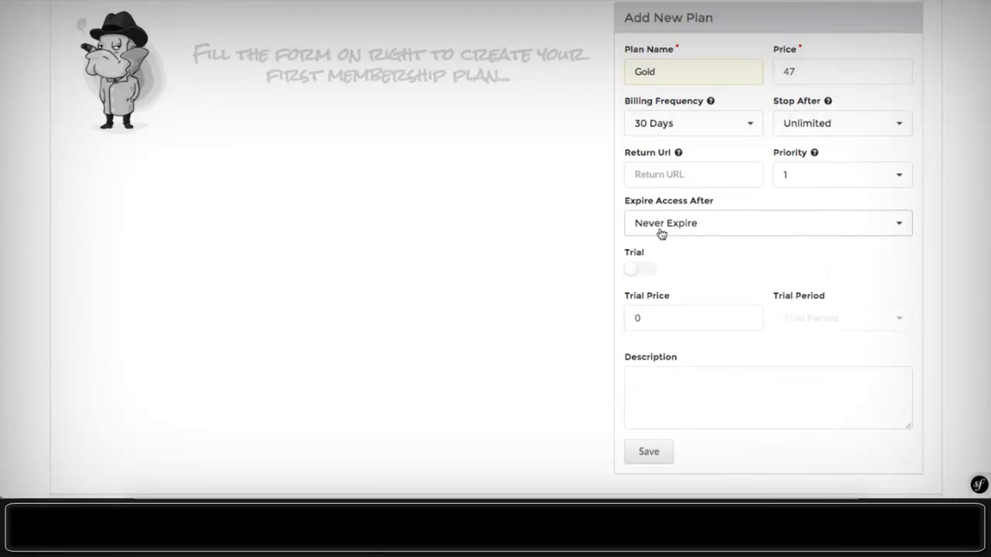
left_click(659, 233)
left_click(671, 275)
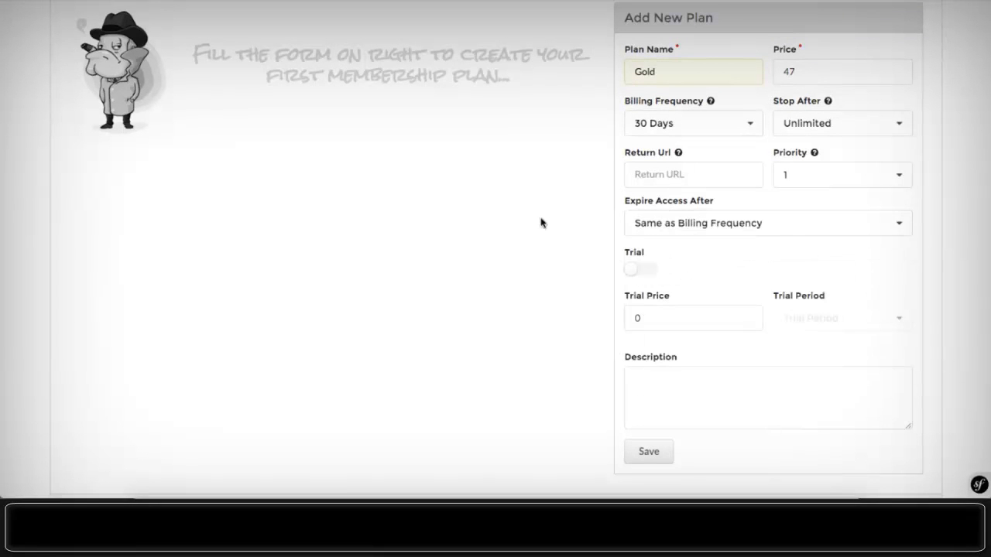
scroll(558, 210, "down", 2)
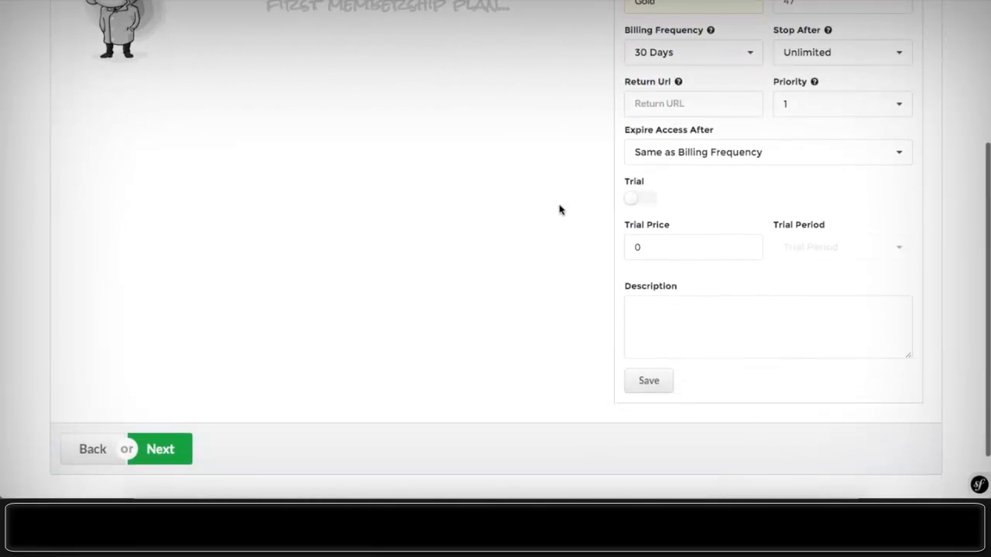
- Enable a trial priced 1 for 7 Days and save the Gold plan
left_click(639, 197)
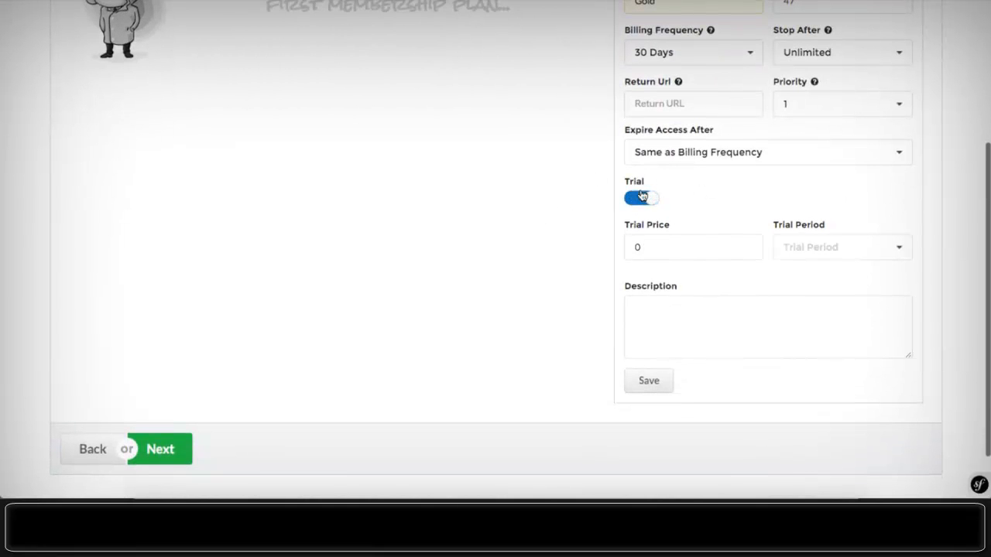
left_click(671, 249)
key("BackSpace")
type("7")
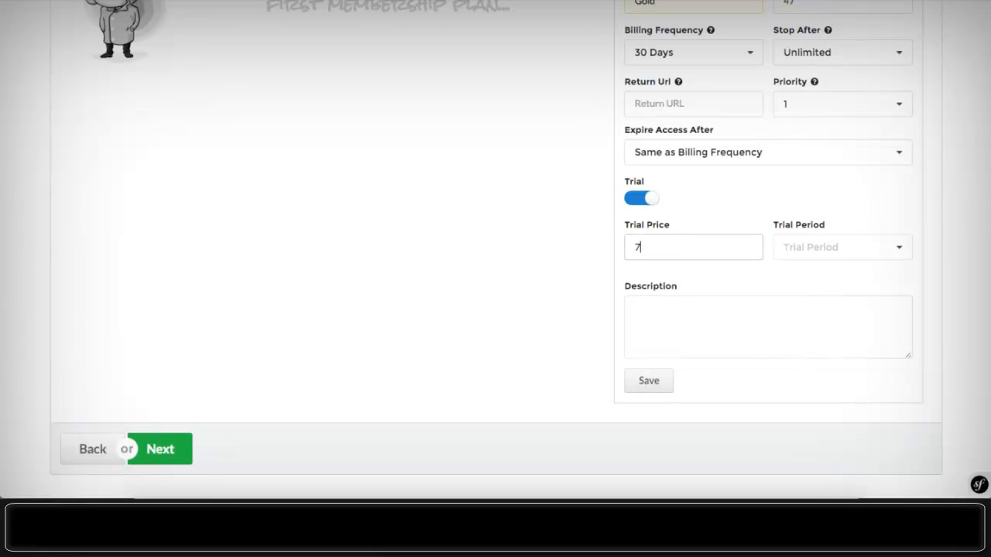
key("BackSpace")
type("1")
left_click(797, 247)
scroll(808, 343, "down", 4)
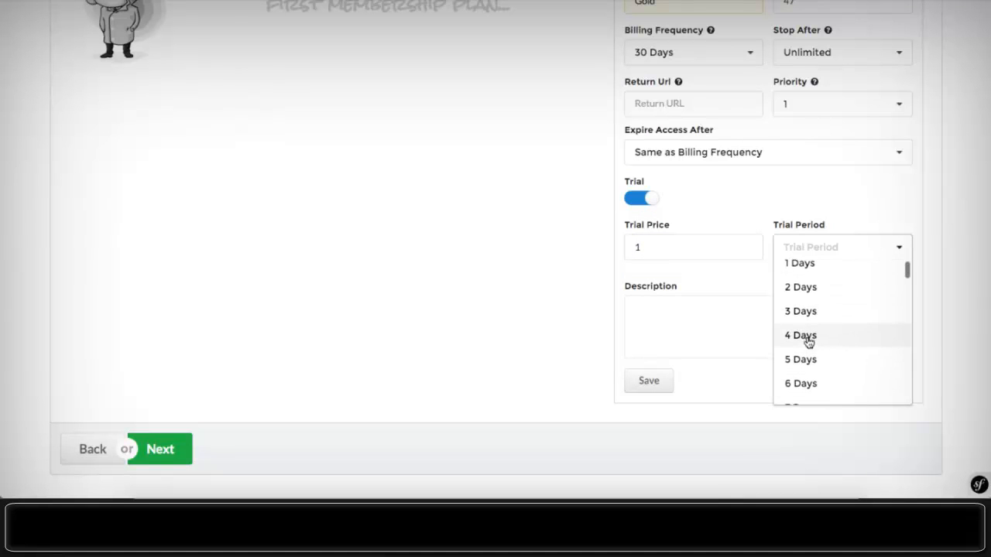
left_click(808, 340)
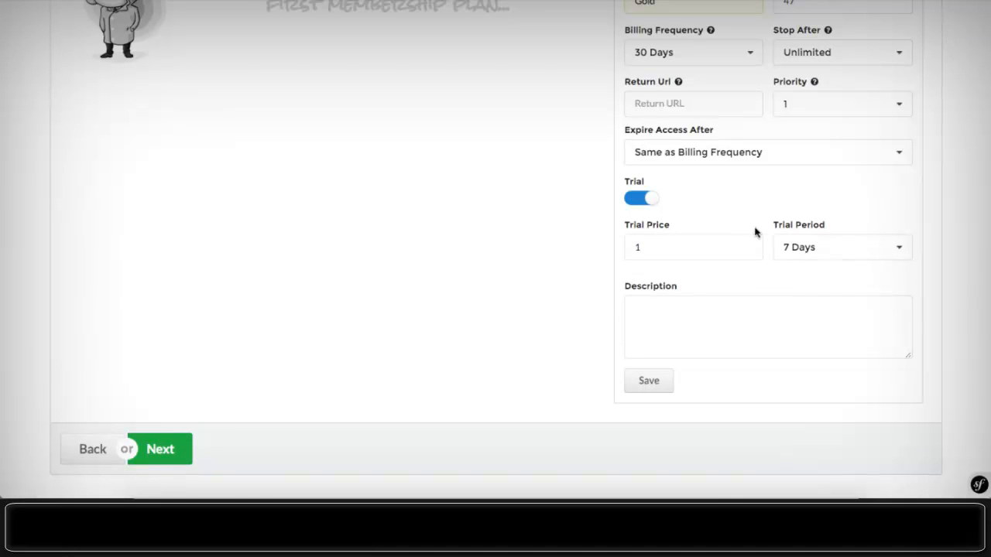
scroll(755, 229, "up", 3)
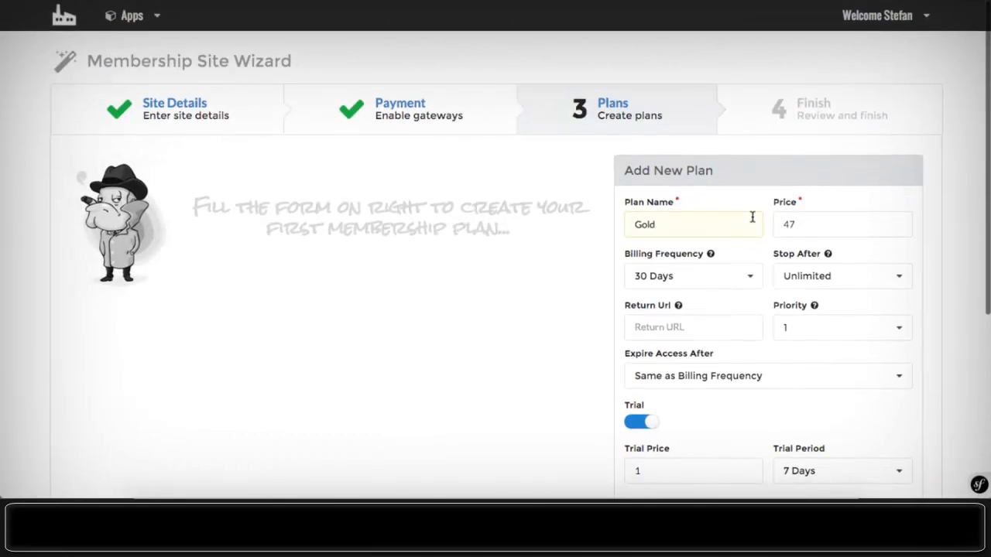
scroll(751, 217, "down", 4)
scroll(648, 248, "up", 4)
scroll(645, 247, "down", 1)
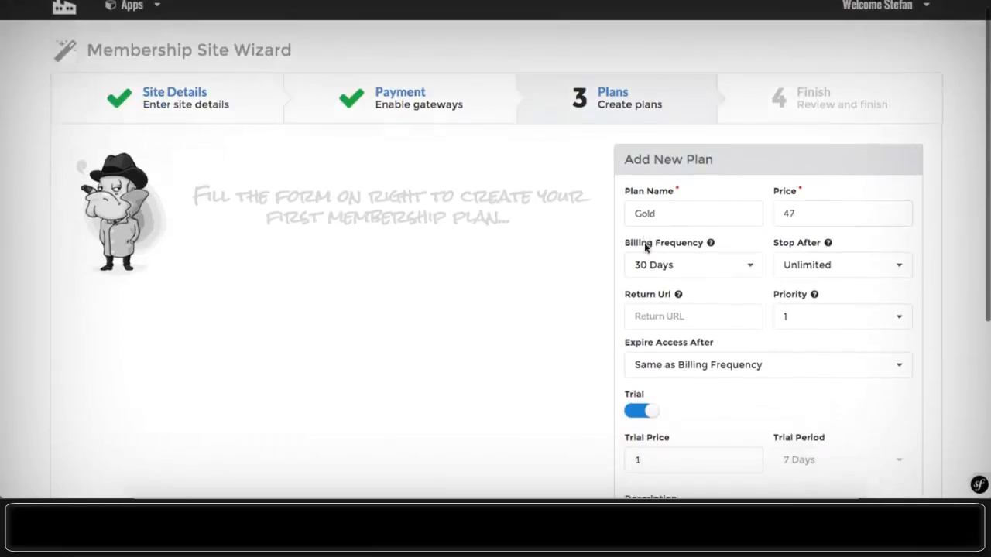
scroll(645, 247, "down", 3)
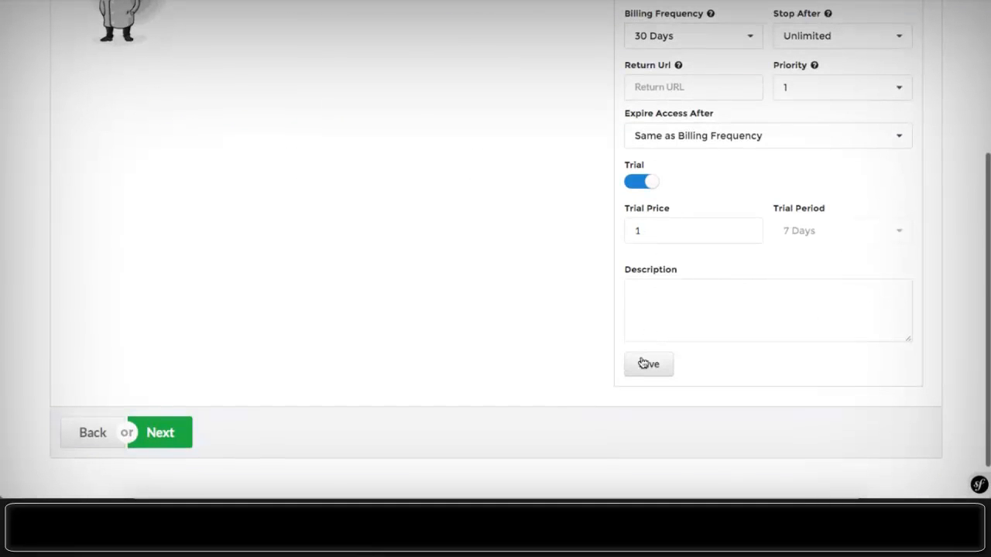
left_click(642, 363)
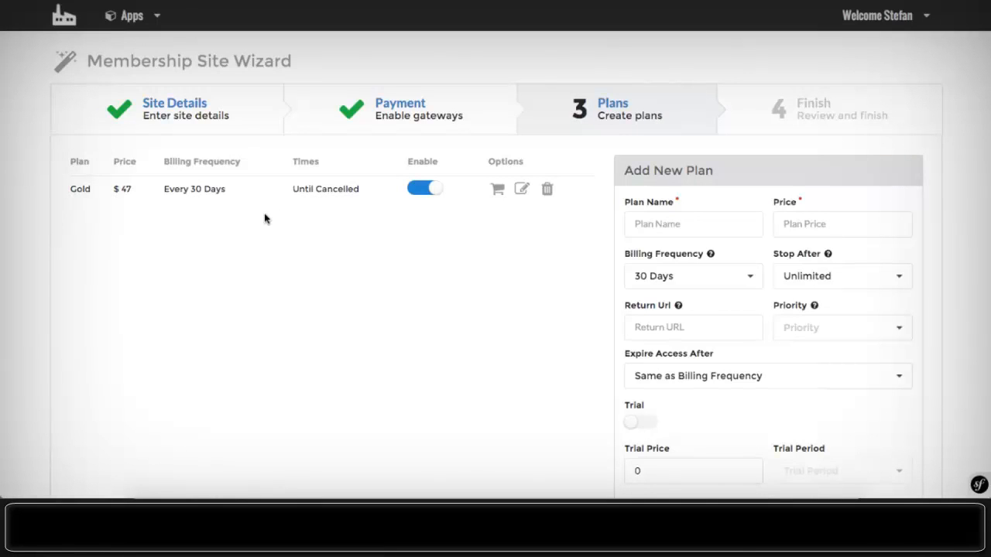
- Add a Silver plan priced 37 with priority 2
left_click(645, 225)
type("3")
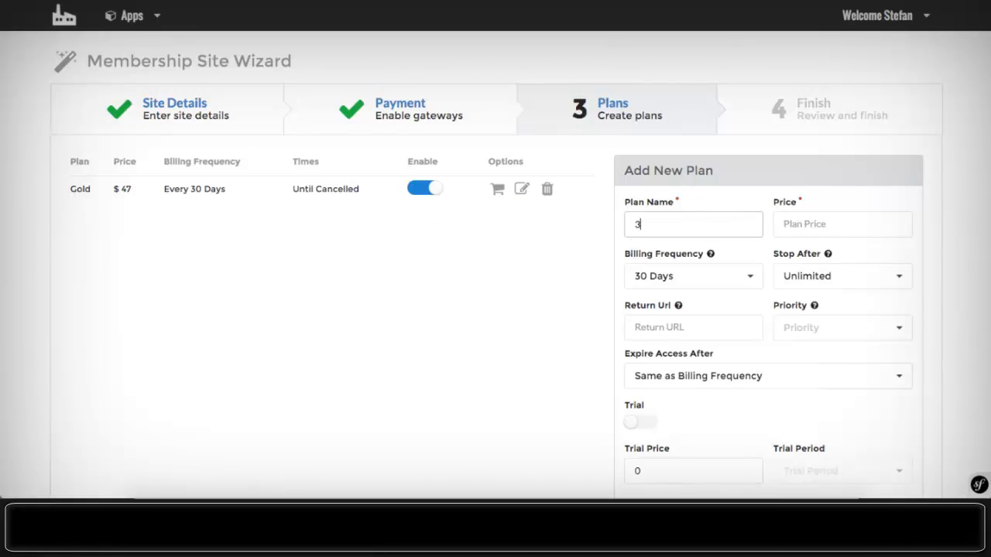
key("BackSpace")
type("Silver")
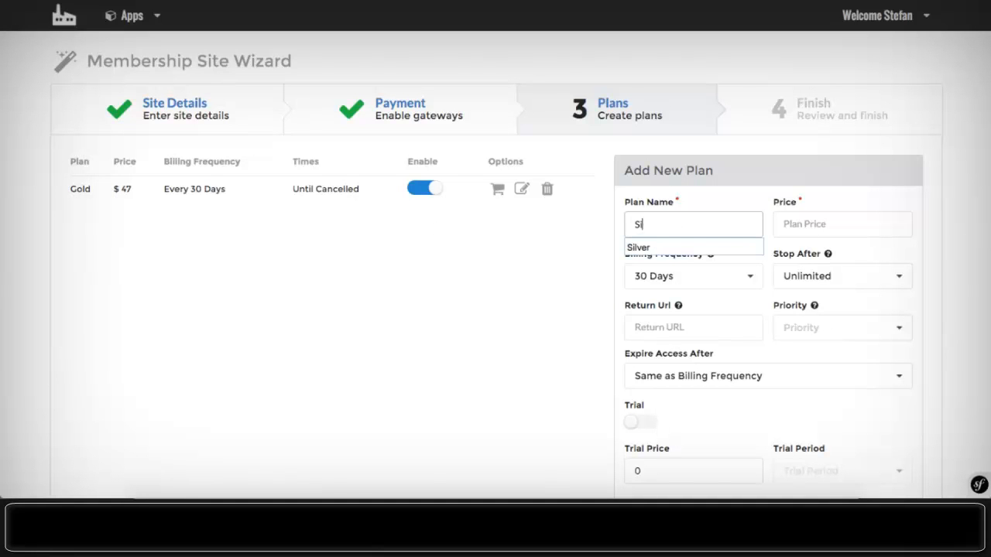
left_click(789, 218)
type("37")
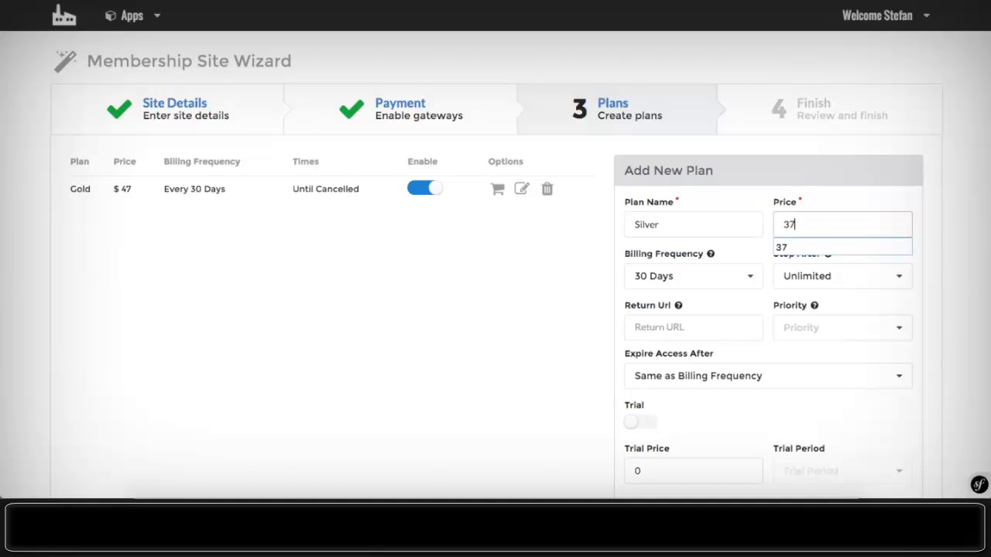
left_click(524, 309)
scroll(779, 287, "down", 1)
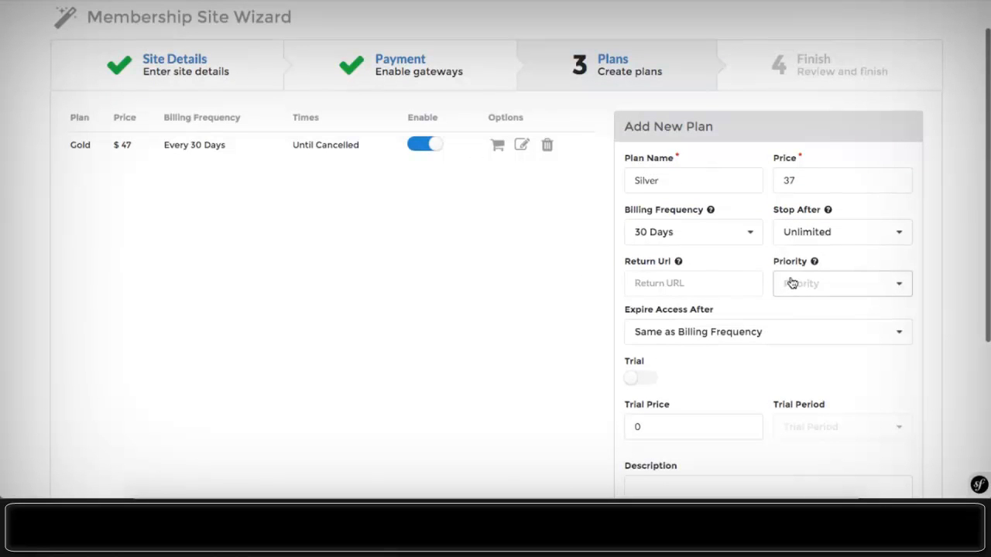
left_click(790, 283)
left_click(796, 333)
scroll(688, 368, "down", 1)
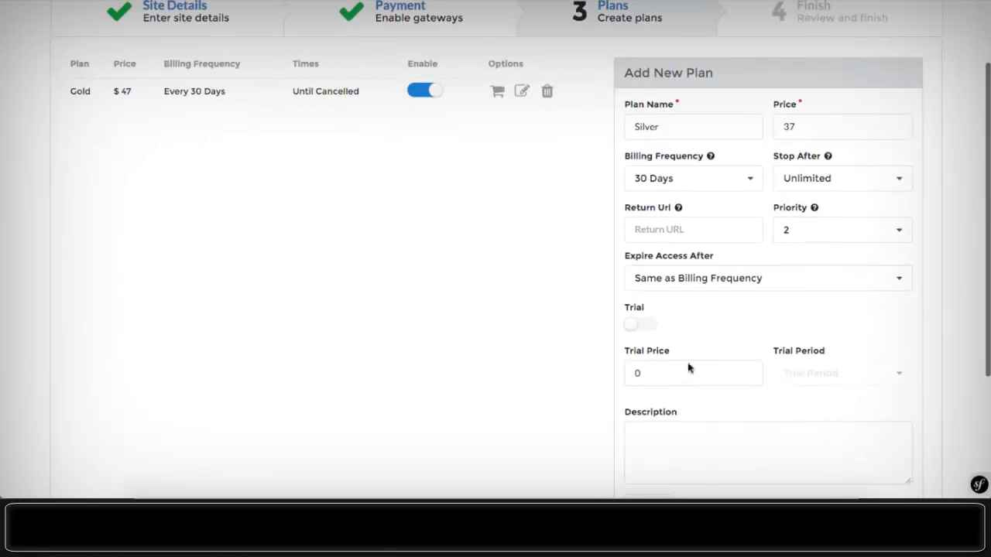
left_click(662, 435)
scroll(650, 411, "down", 4)
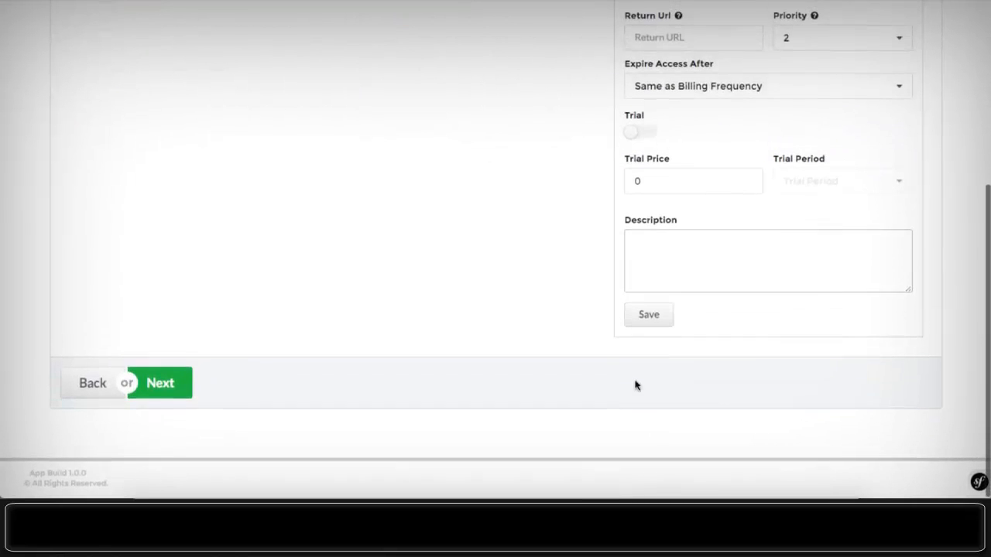
left_click(647, 329)
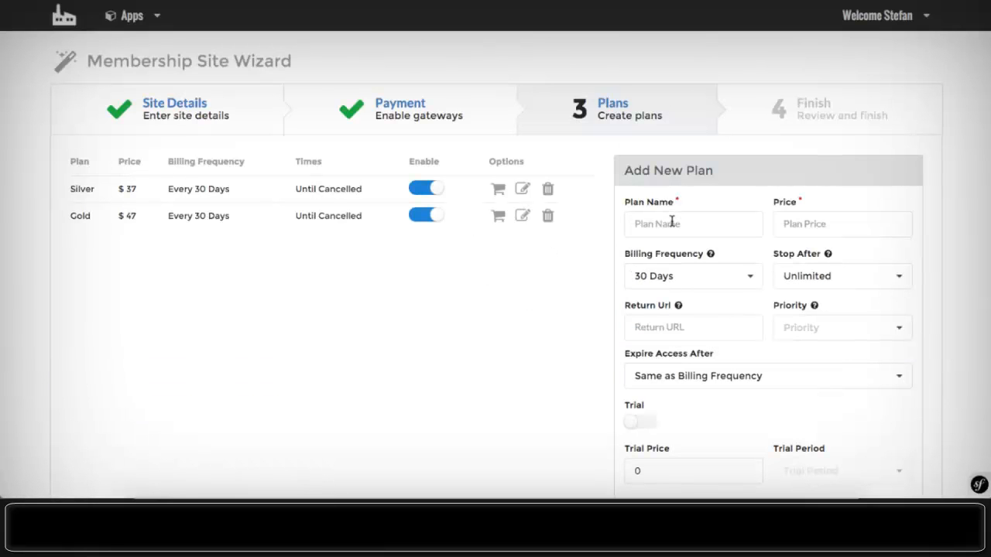
- Add a Bronze plan priced 17 with priority 3
left_click(672, 222)
type("Bronze")
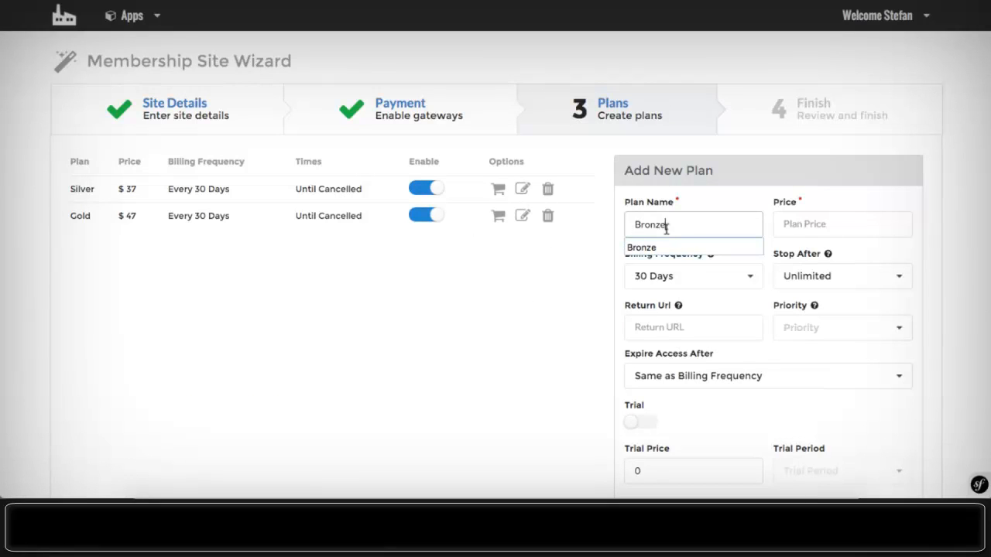
left_click(666, 246)
left_click(803, 224)
type("1")
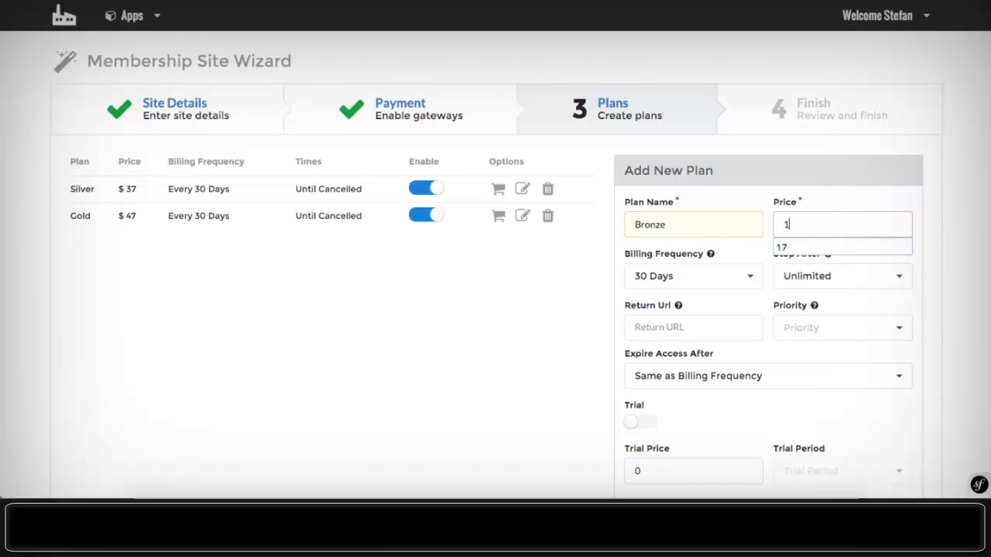
type("7")
scroll(790, 225, "down", 1)
left_click(792, 230)
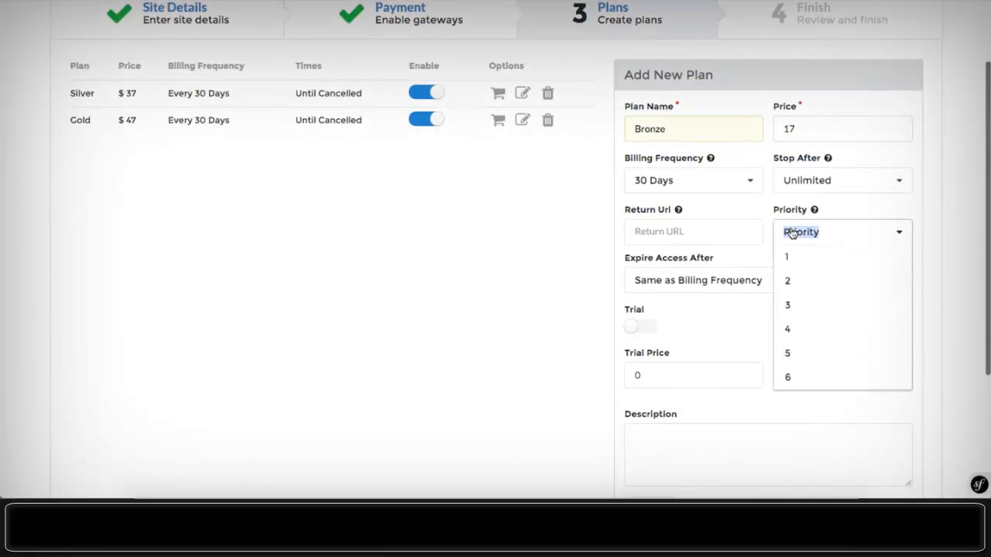
left_click(786, 231)
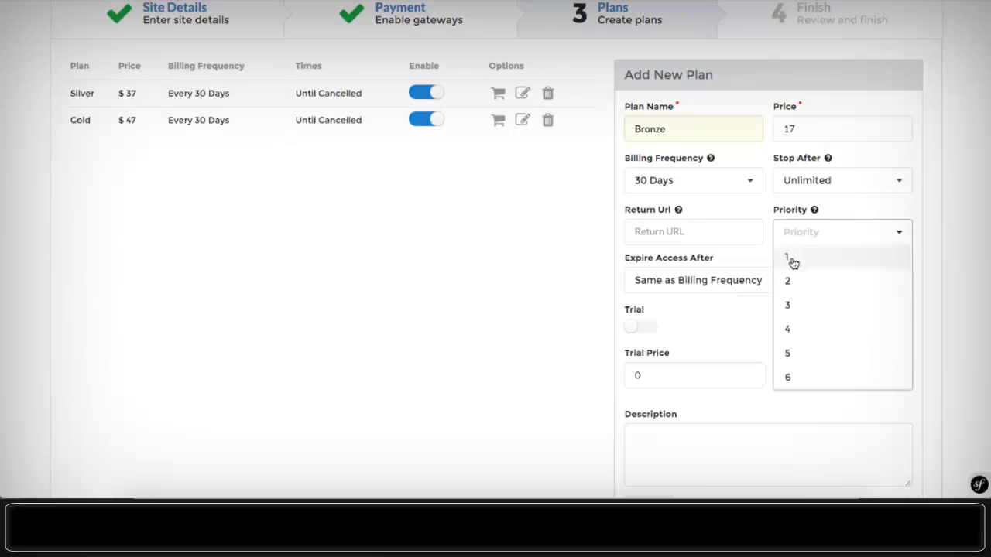
left_click(792, 308)
scroll(725, 292, "down", 1)
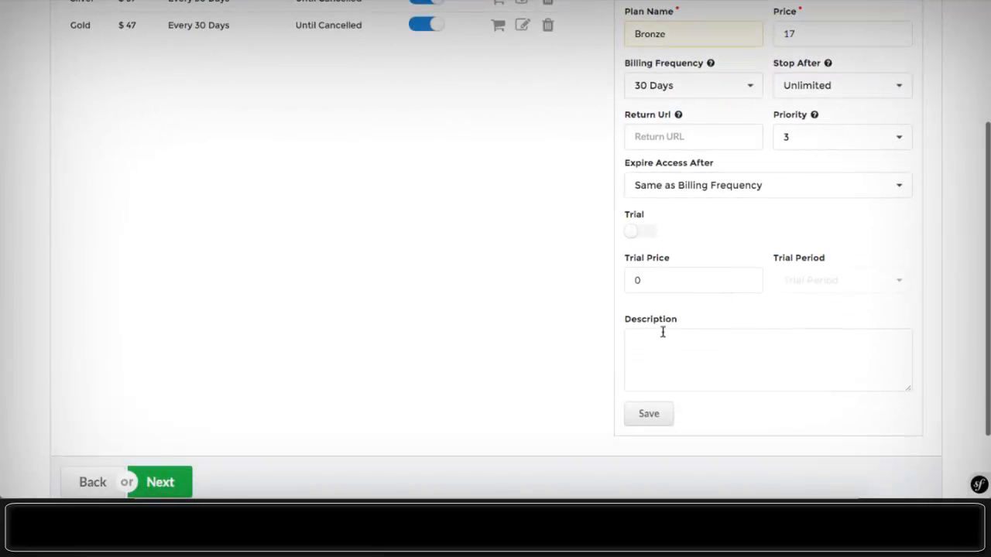
left_click(632, 341)
left_click(646, 413)
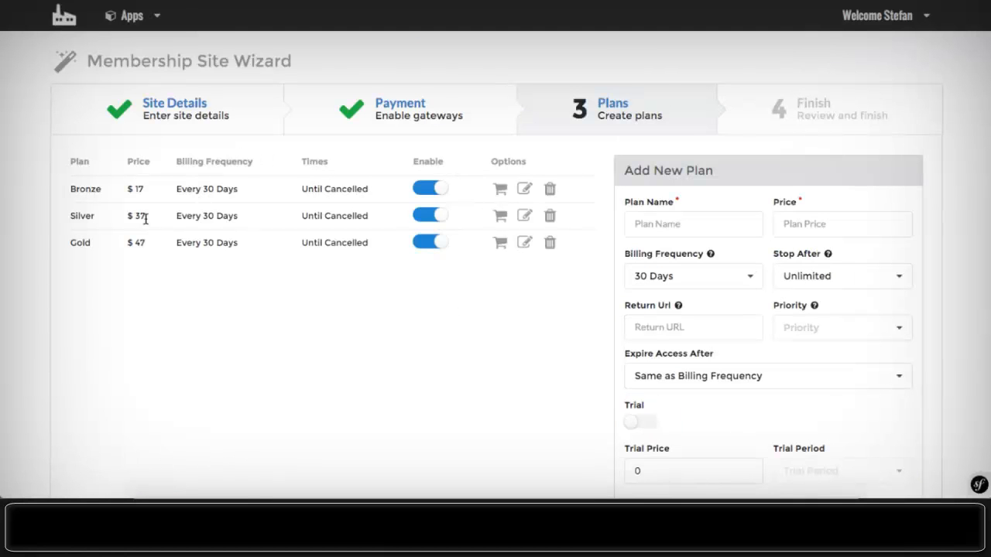
scroll(450, 166, "down", 5)
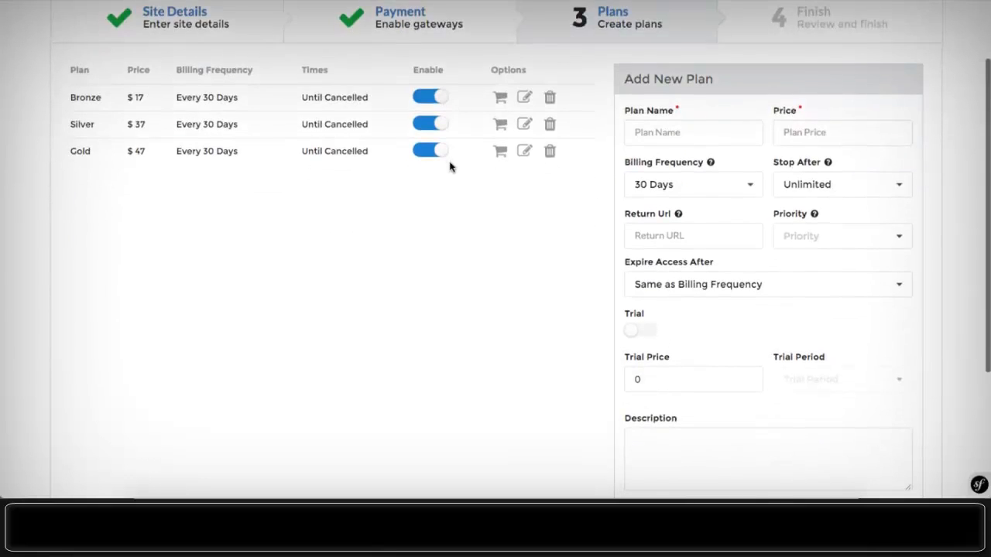
- Review the Finish step summary and finish installing the DogTricks site
left_click(167, 385)
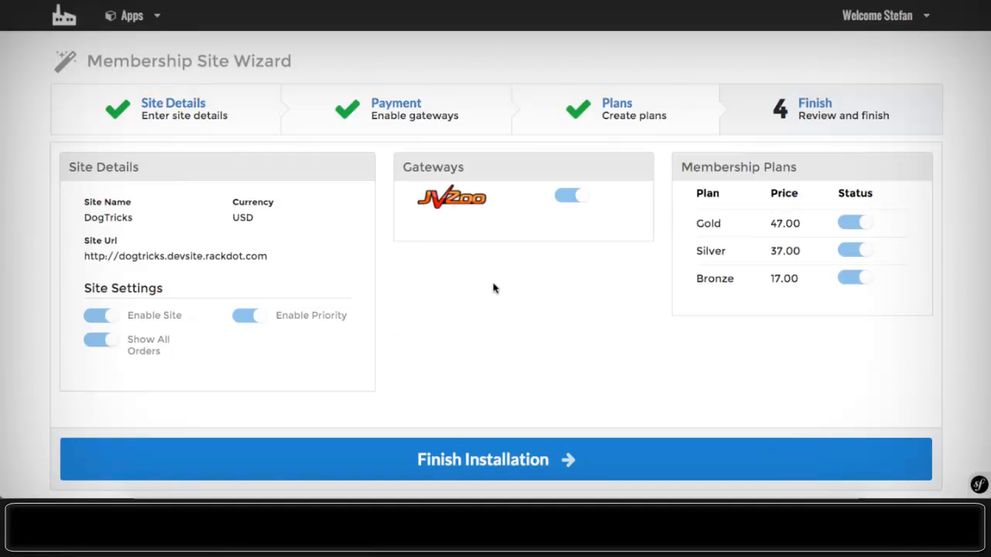
scroll(493, 288, "down", 1)
left_click(513, 431)
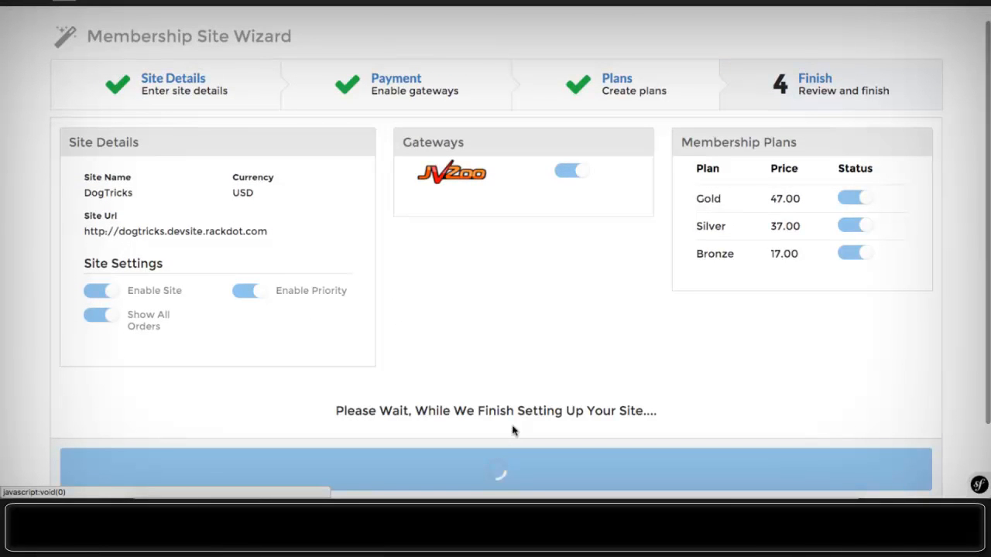
scroll(513, 432, "down", 3)
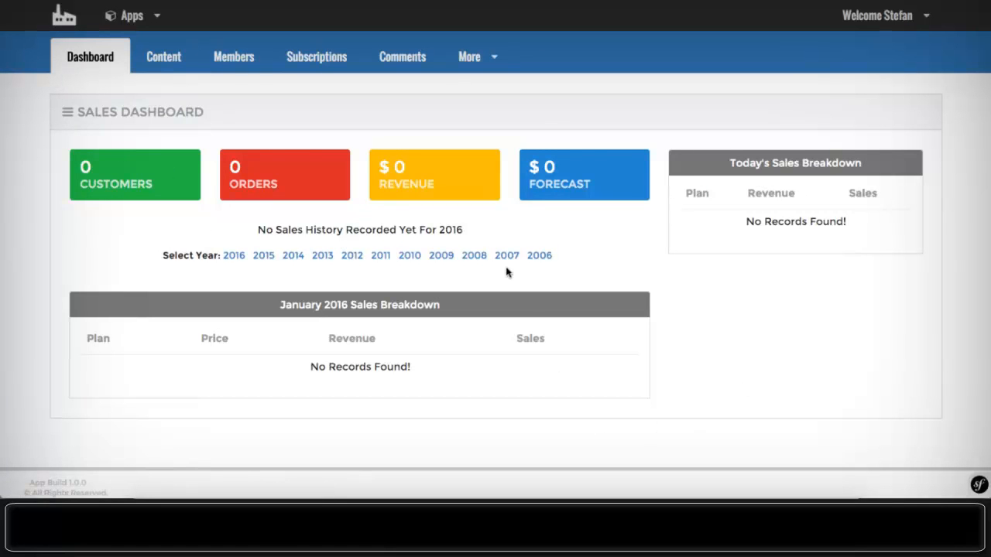
left_click(135, 13)
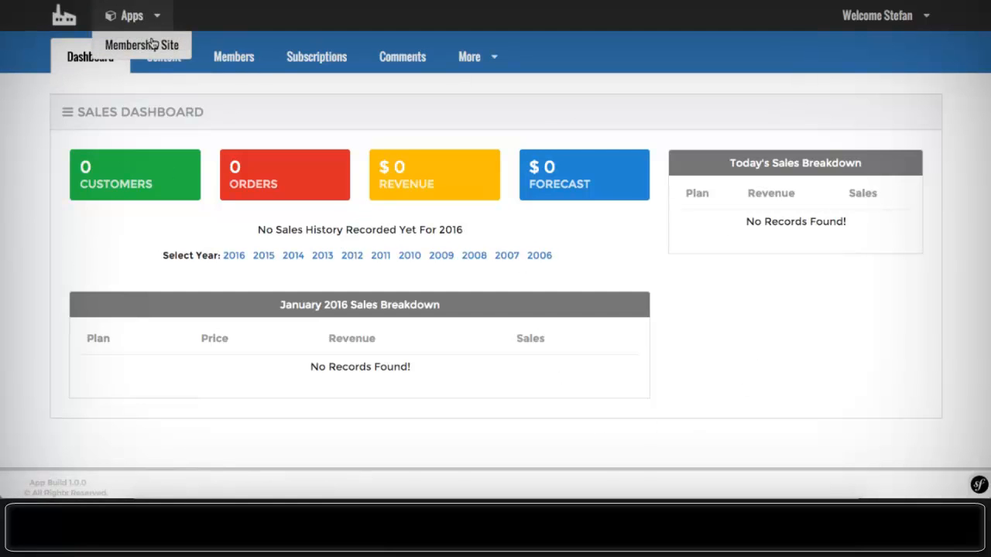
left_click(142, 45)
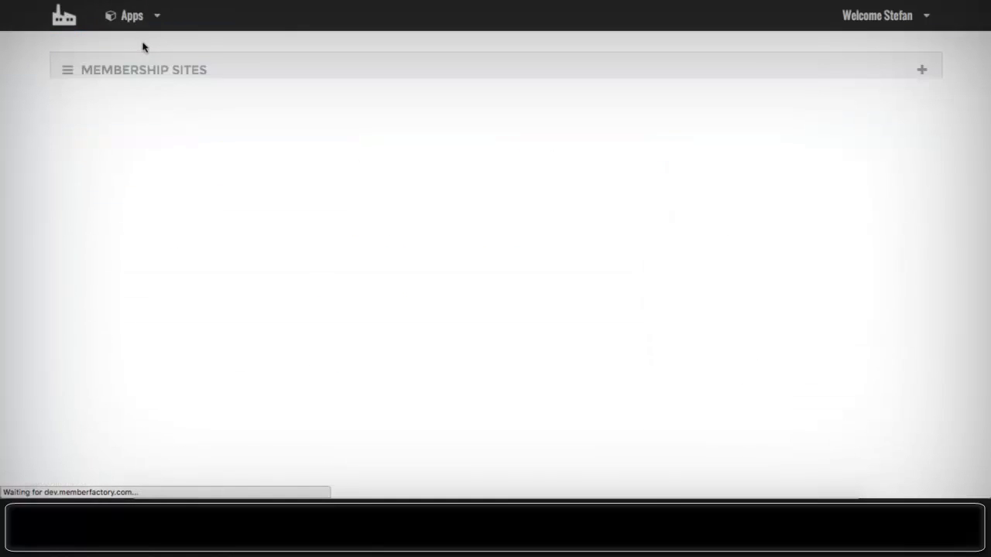
scroll(143, 48, "down", 4)
scroll(142, 48, "down", 3)
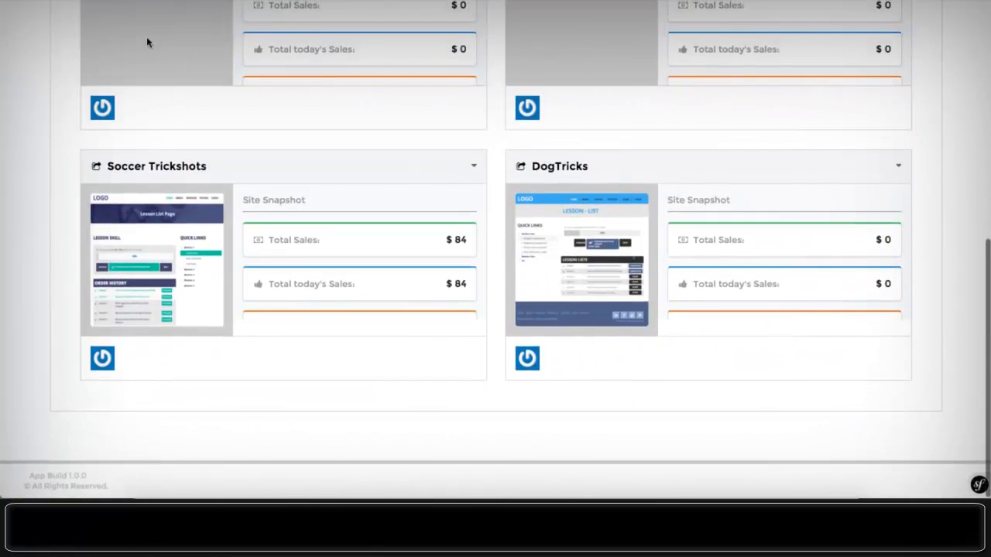
mouse_move(584, 240)
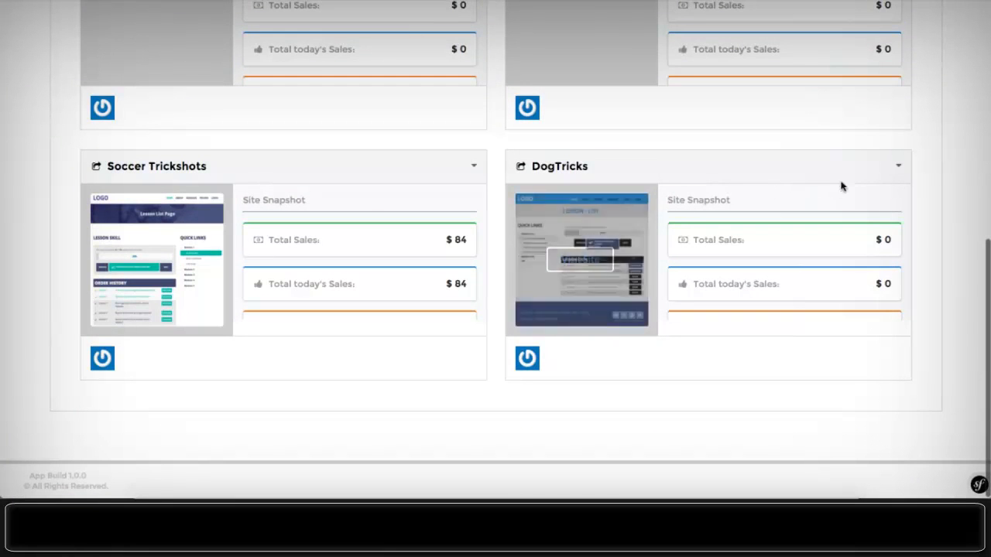
left_click(895, 168)
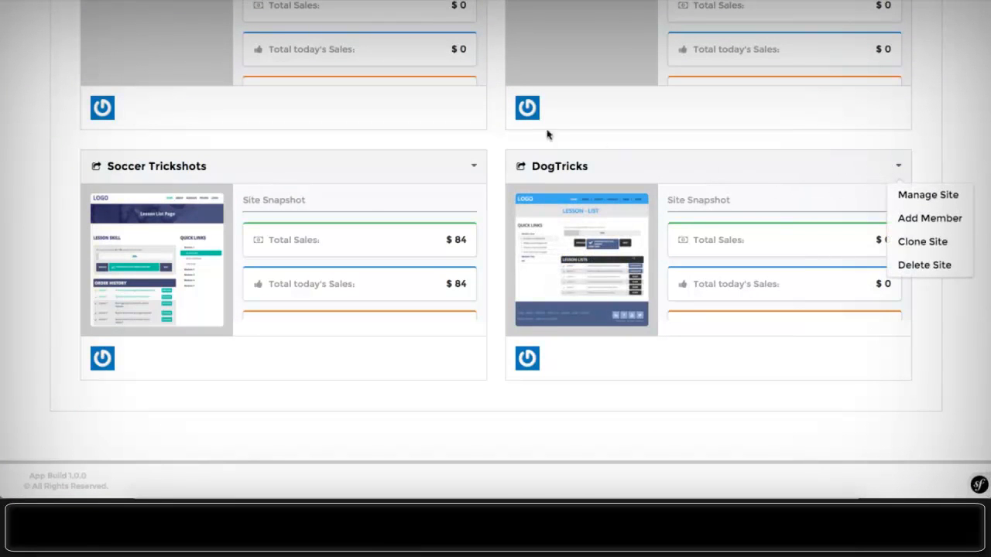
left_click(969, 147)
scroll(967, 180, "up", 6)
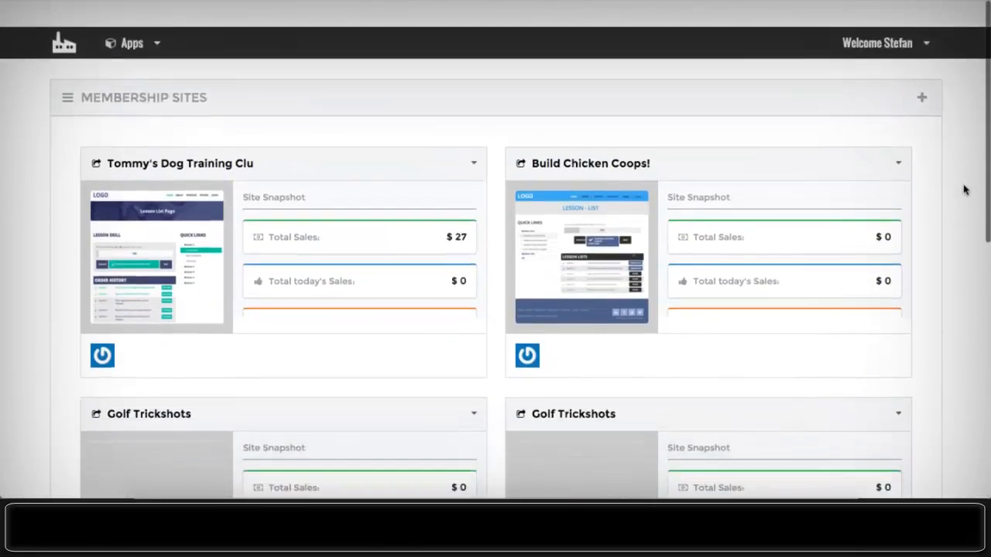
scroll(685, 137, "down", 5)
scroll(686, 137, "down", 1)
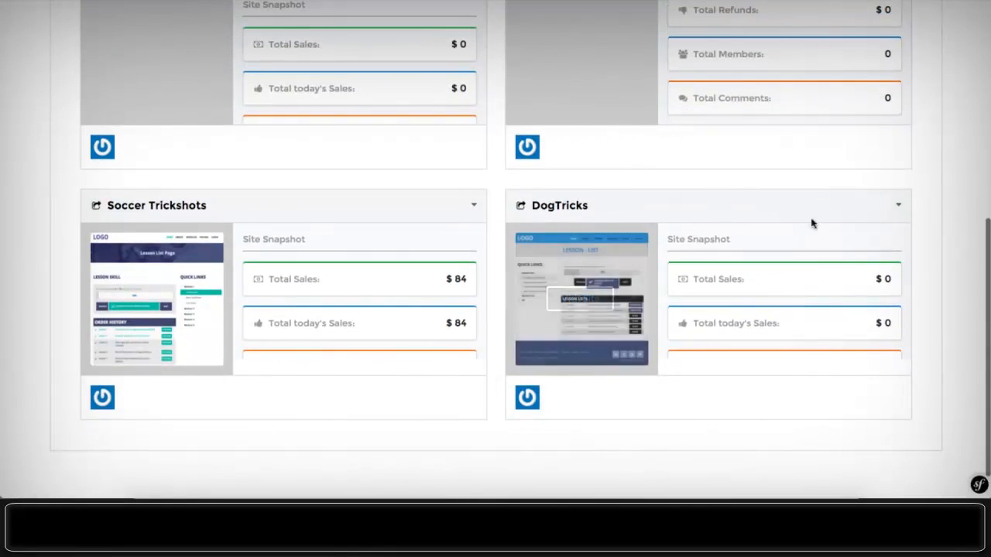
left_click(897, 207)
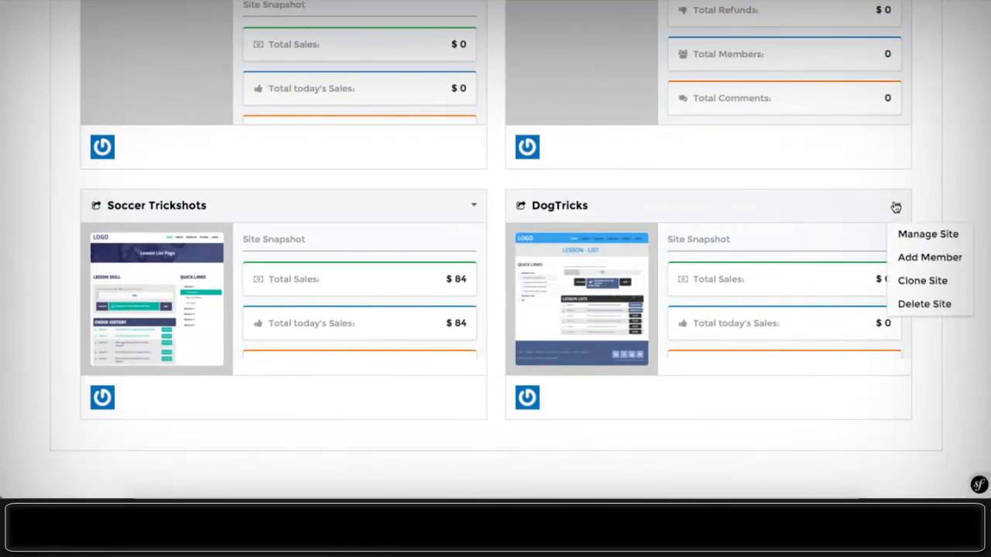
left_click(910, 234)
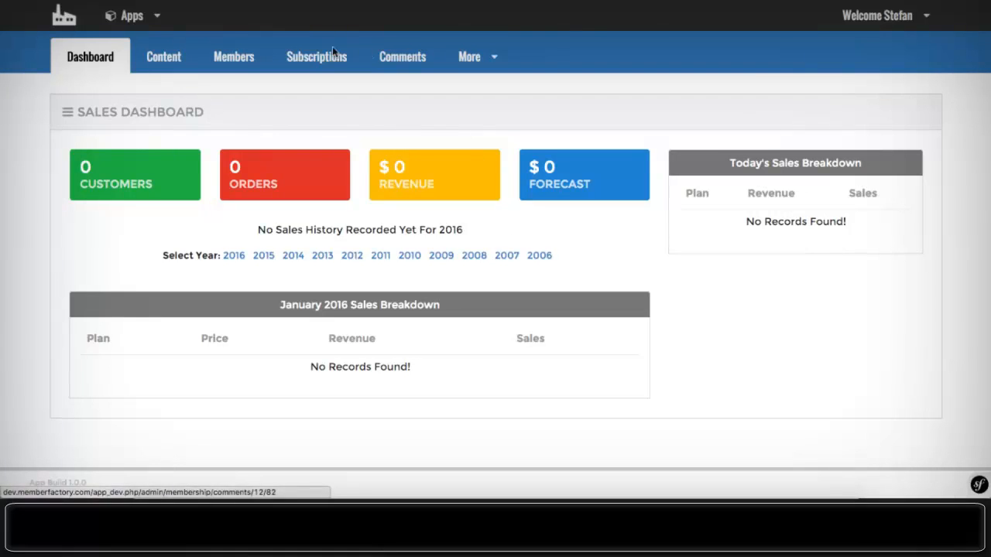
- Start a new DogTricks member with their e-mail, Notify Admin on and Enable Admin off
left_click(233, 60)
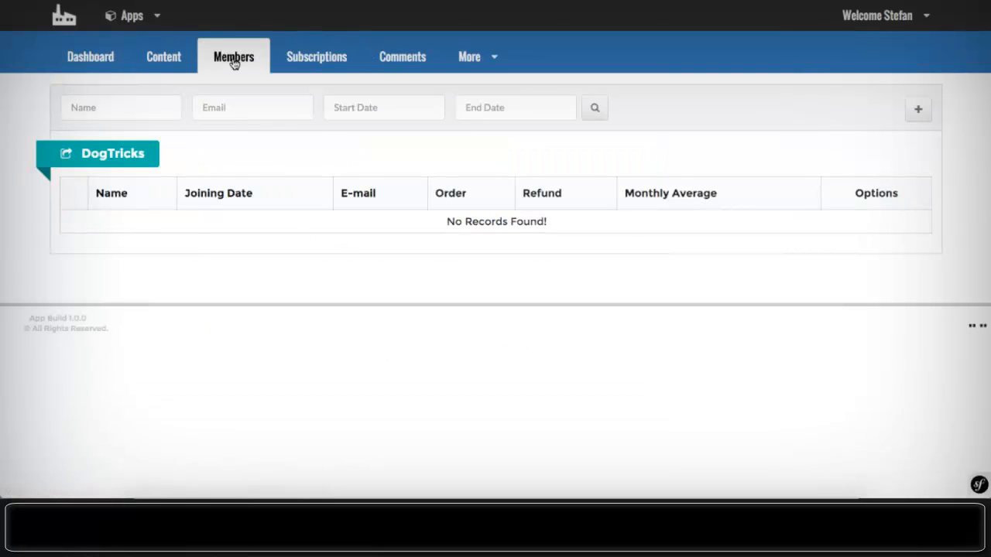
left_click(918, 108)
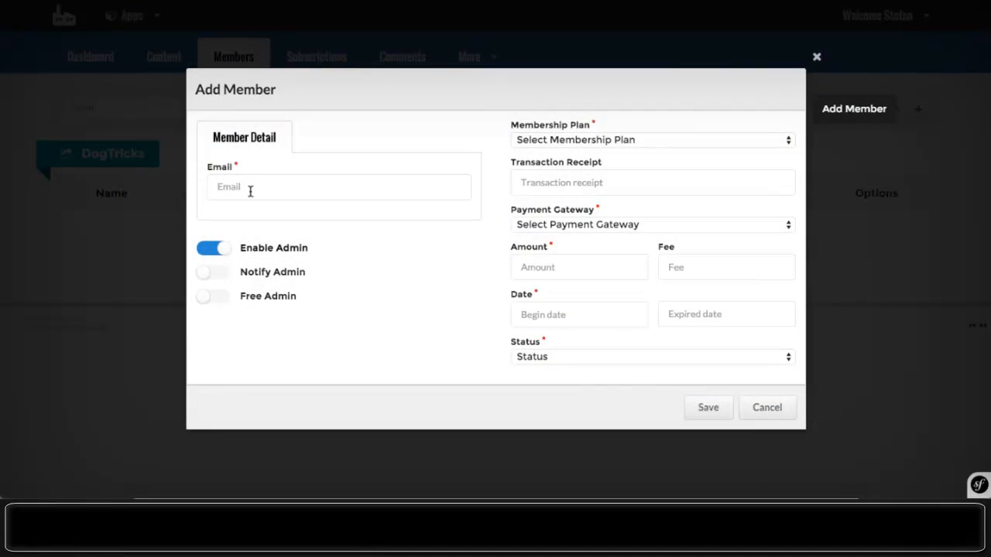
left_click(250, 191)
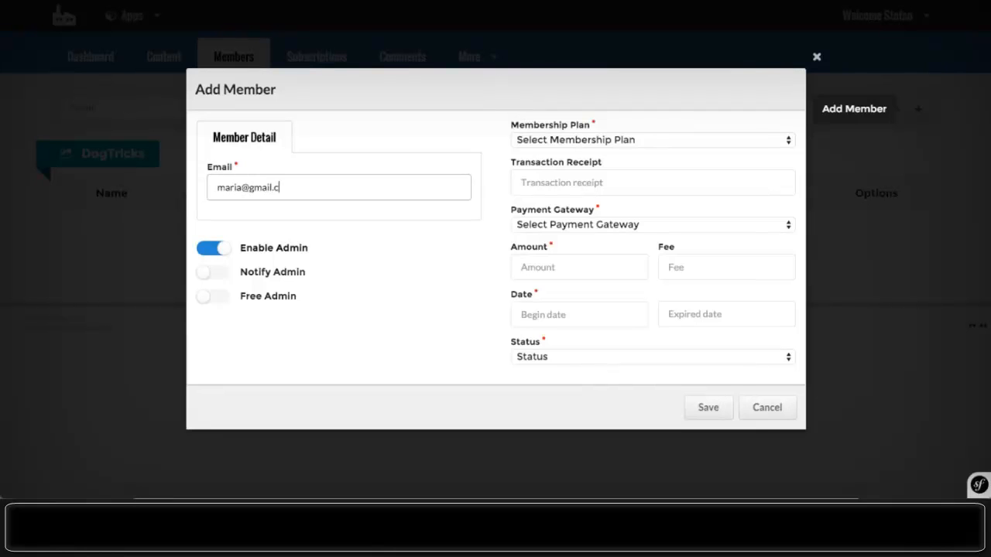
left_click(209, 274)
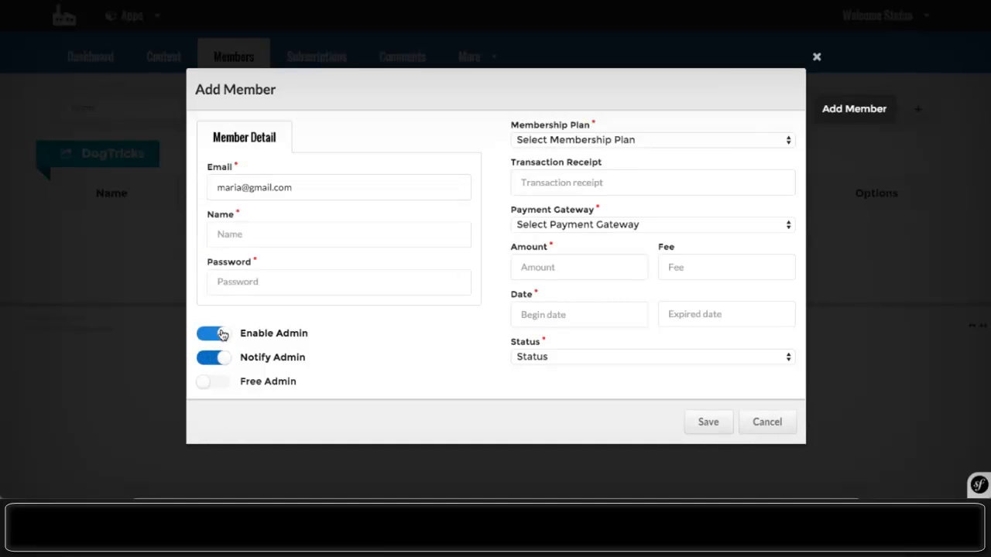
left_click(216, 340)
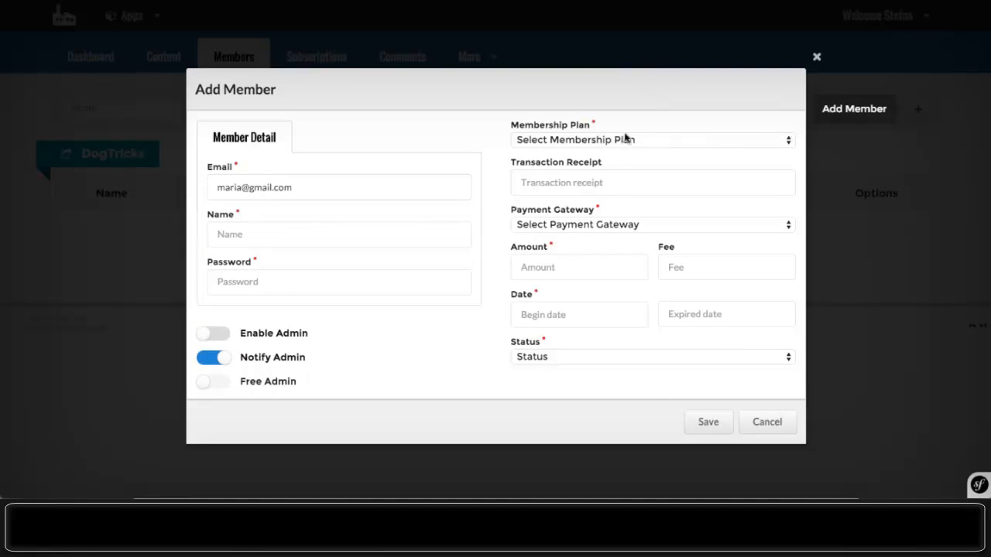
- Give the member the Gold plan, JVZoo gateway and Active status
left_click(575, 141)
left_click(570, 153)
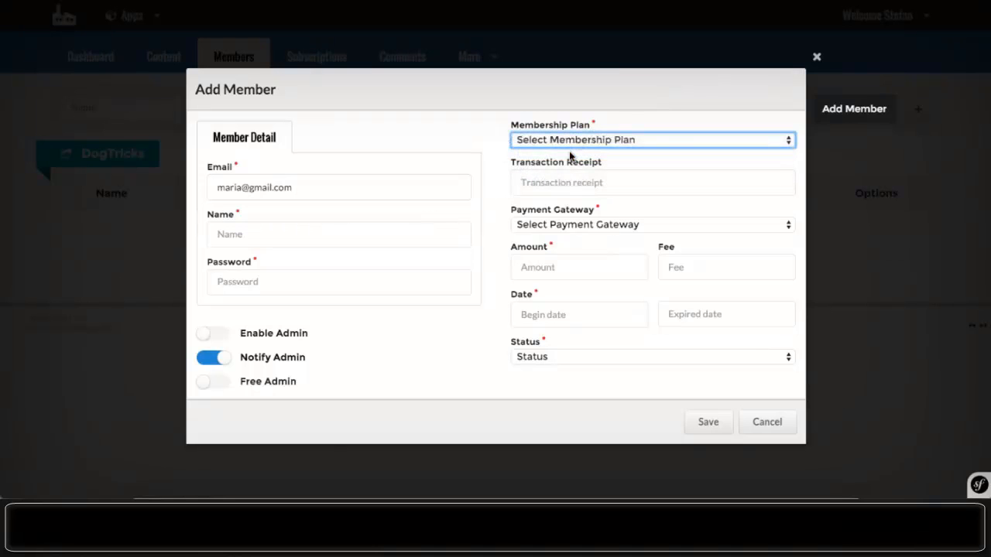
left_click(531, 179)
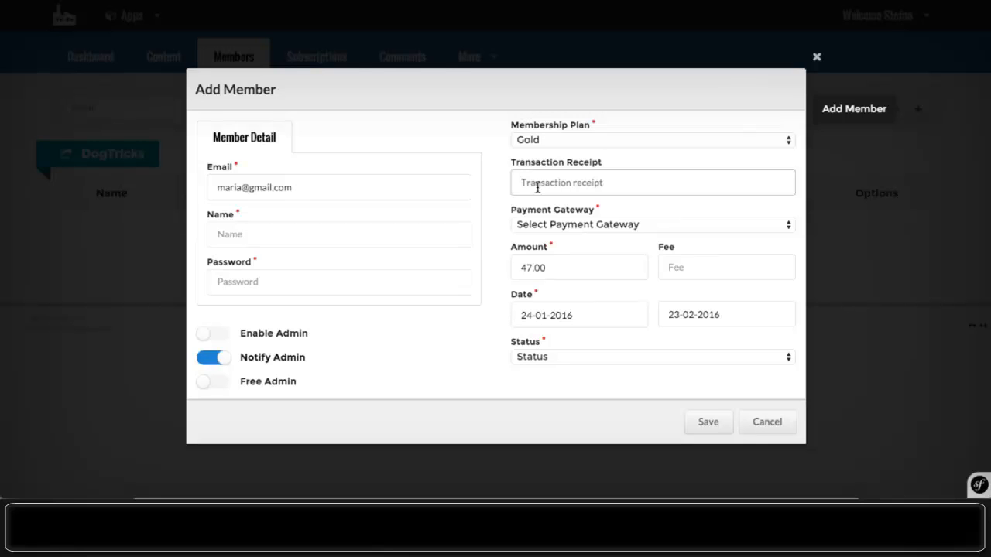
left_click(570, 224)
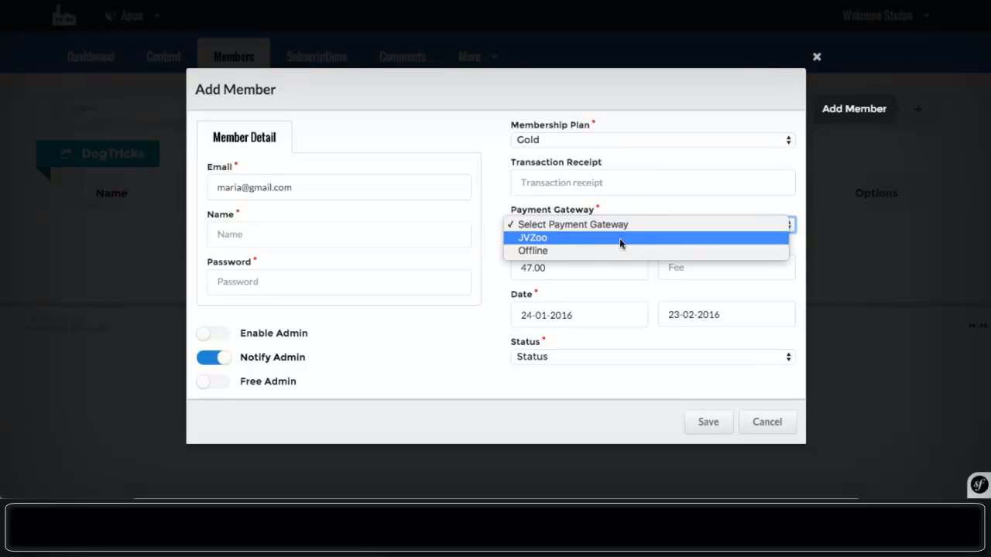
left_click(619, 242)
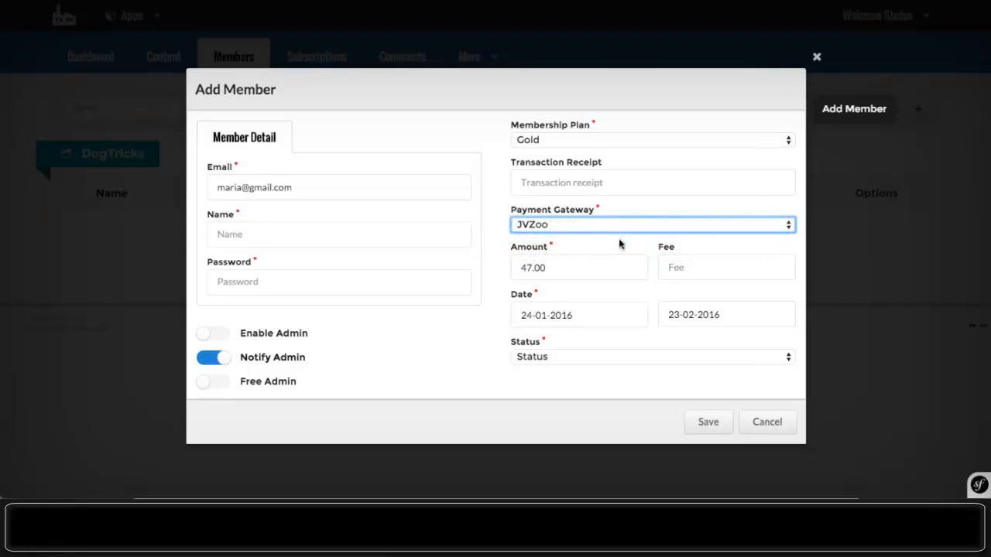
left_click(548, 357)
left_click(571, 371)
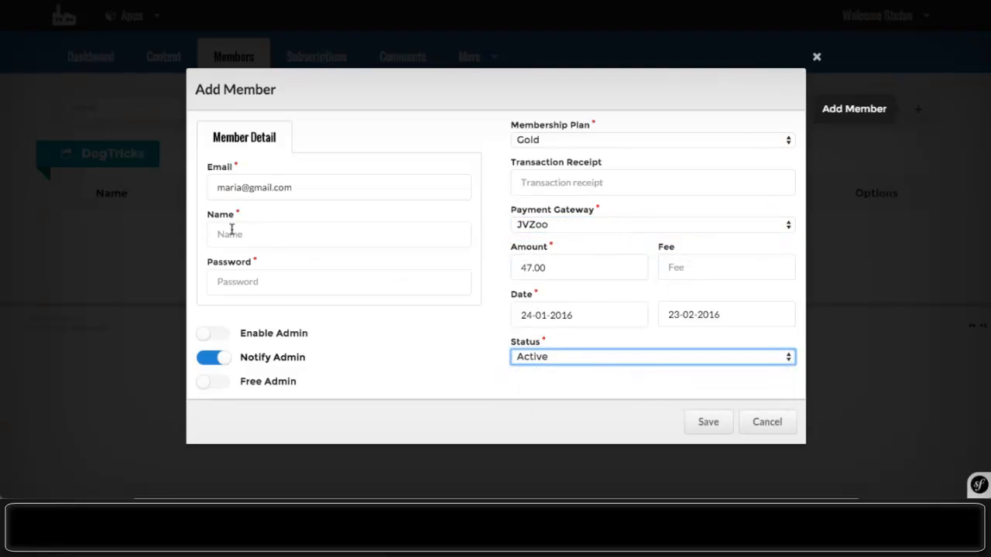
- Enter the member's name and password and save the member
left_click(248, 234)
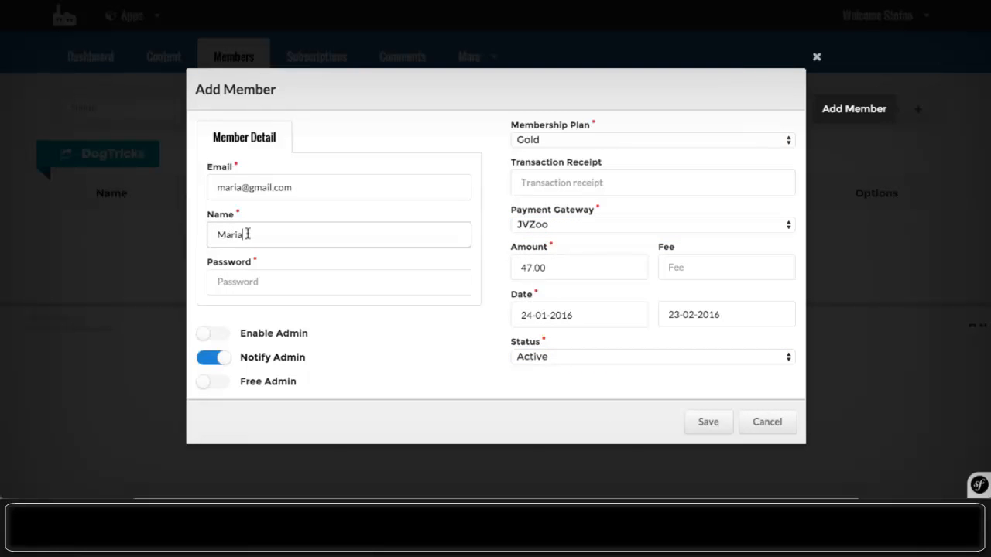
left_click(244, 281)
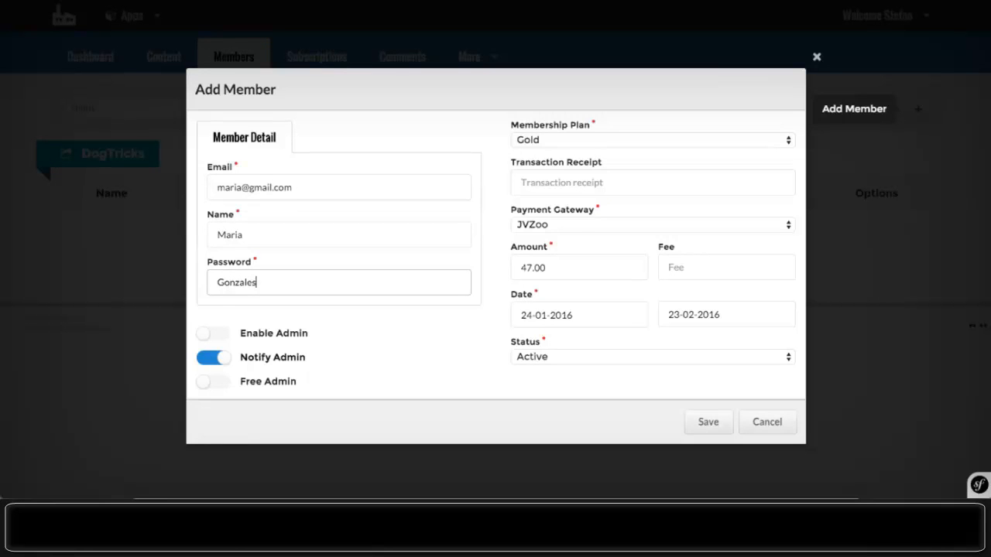
left_click(709, 422)
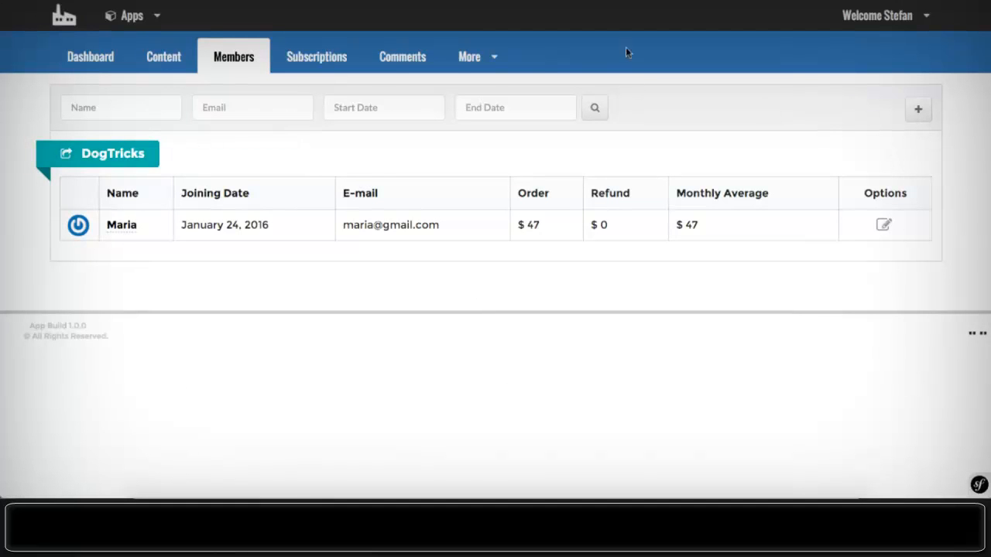
- Start another member with their e-mail, Bronze plan, JVZoo gateway and Active status
left_click(919, 109)
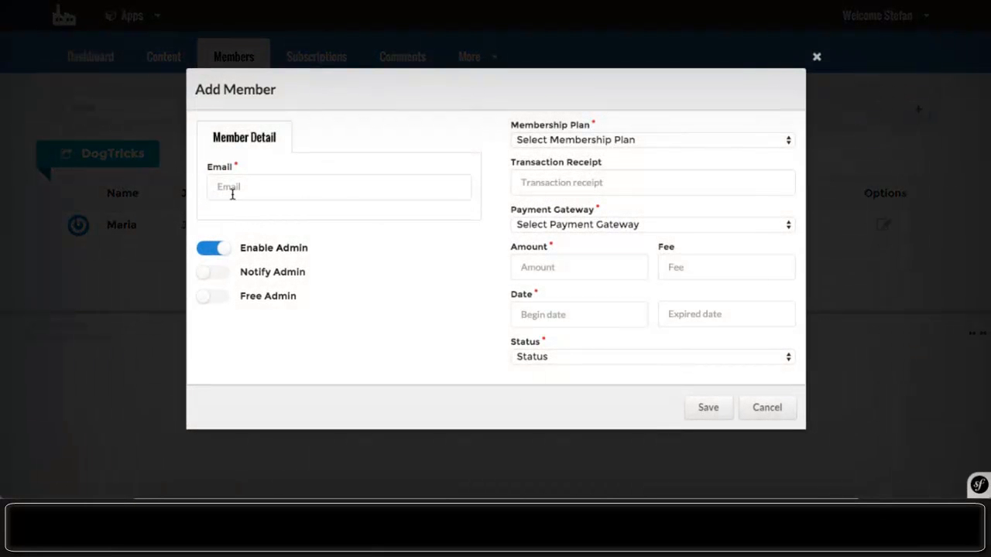
left_click(232, 194)
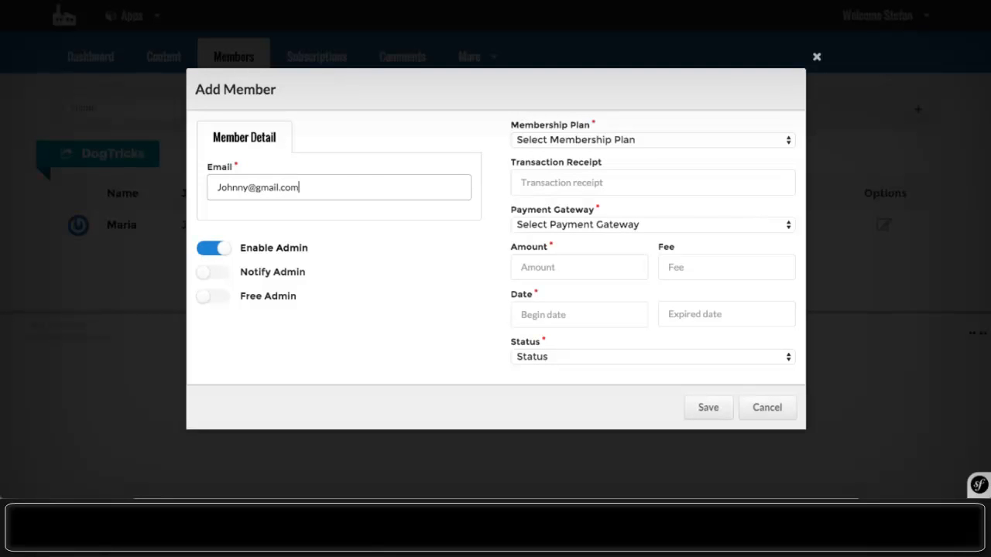
left_click(550, 139)
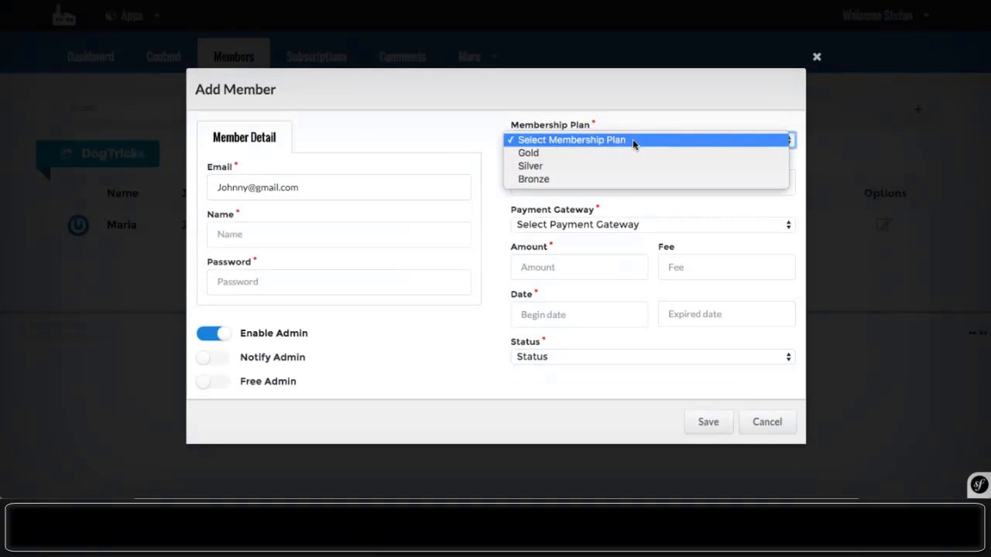
left_click(630, 180)
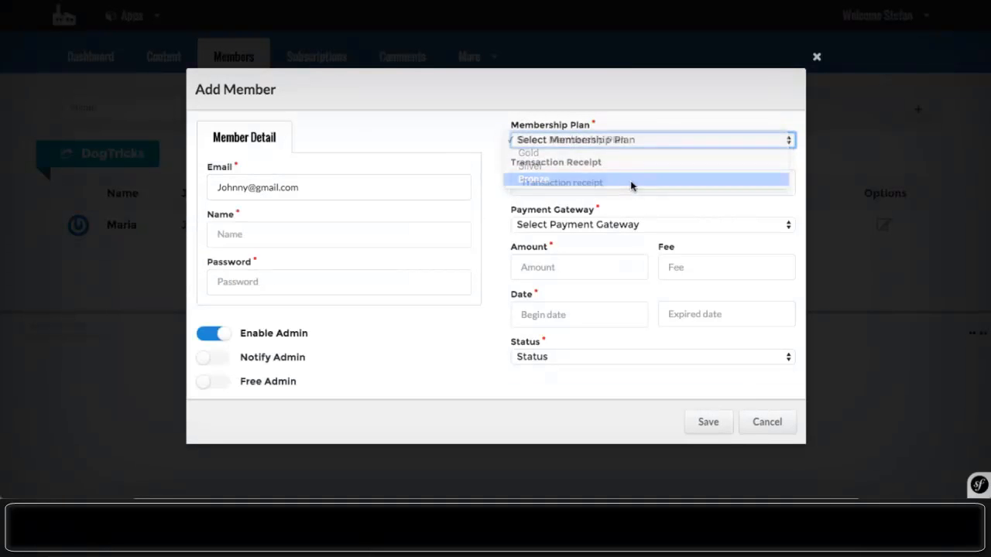
left_click(641, 226)
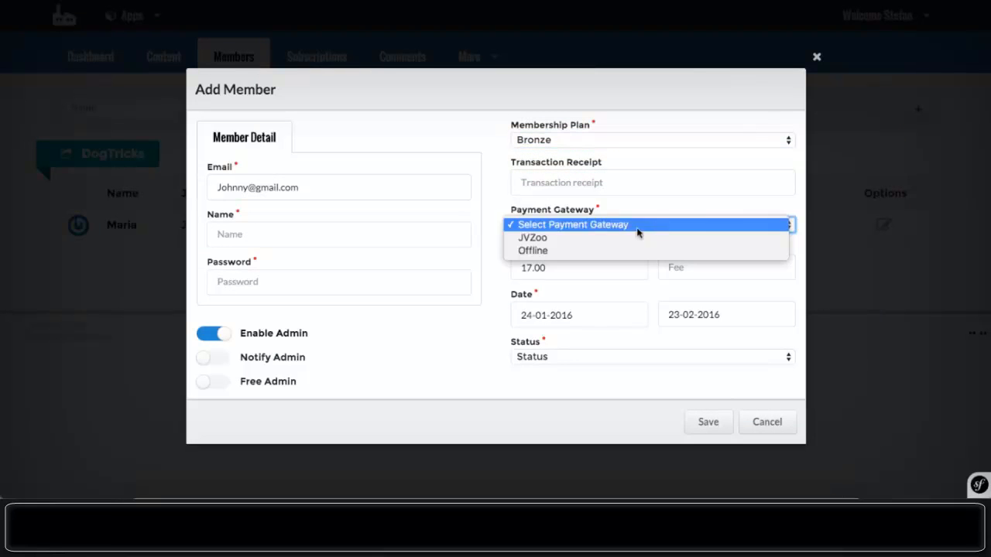
left_click(558, 234)
left_click(540, 358)
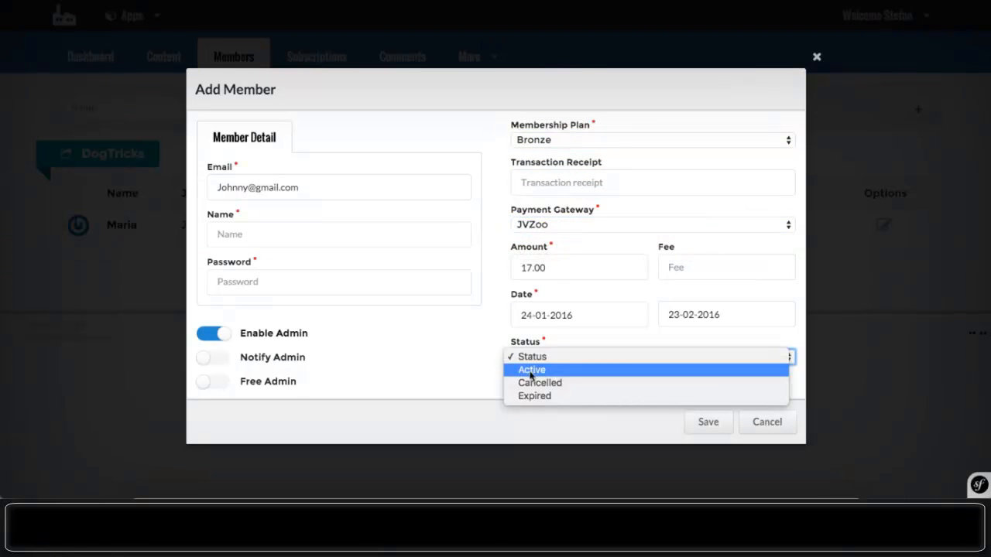
left_click(540, 372)
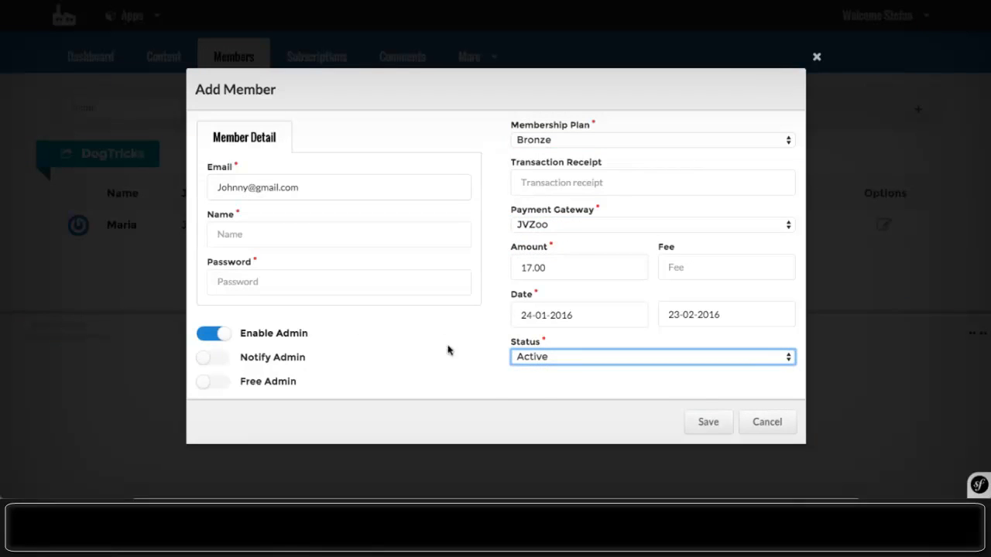
- Turn Notify Admin on and Enable Admin off, enter name and password, and save
left_click(215, 356)
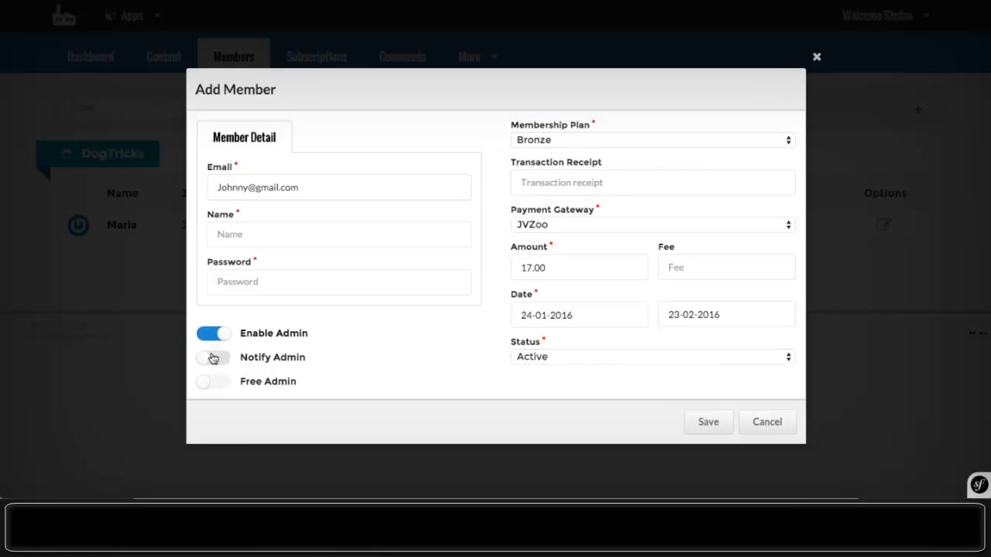
left_click(211, 334)
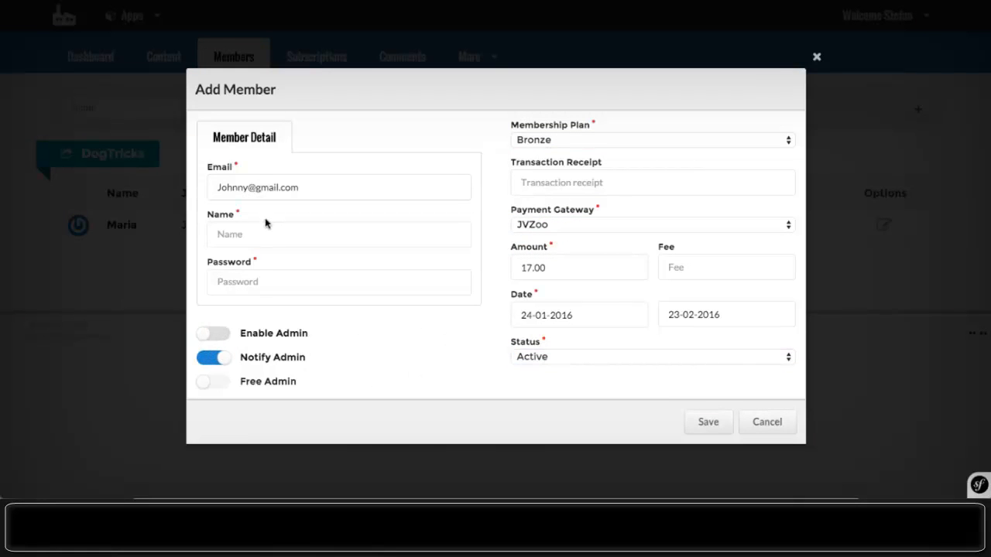
left_click(245, 237)
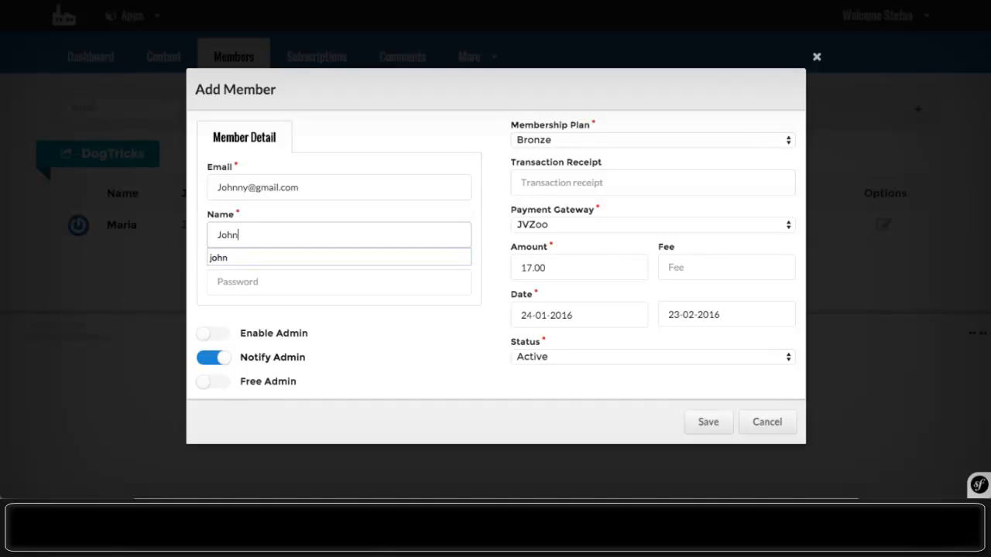
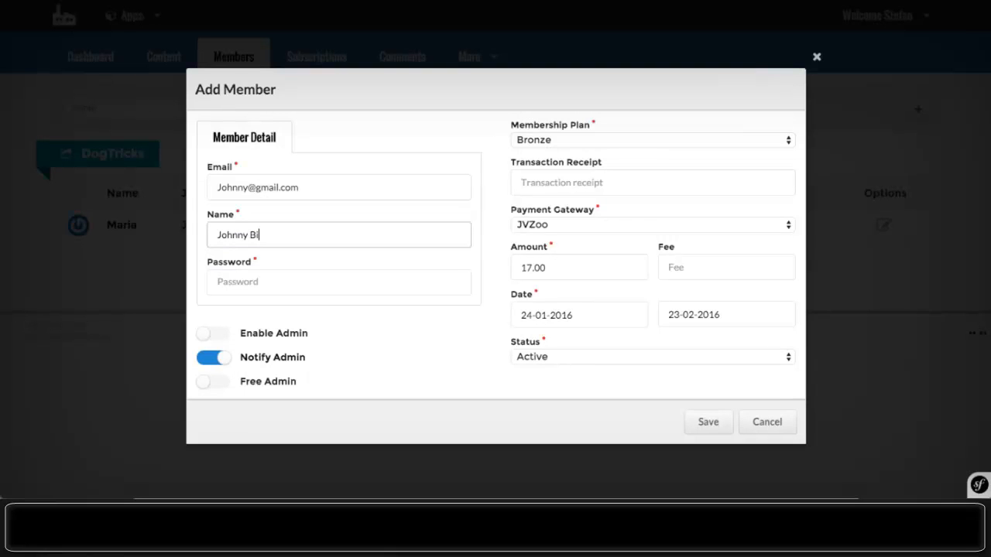
left_click(222, 272)
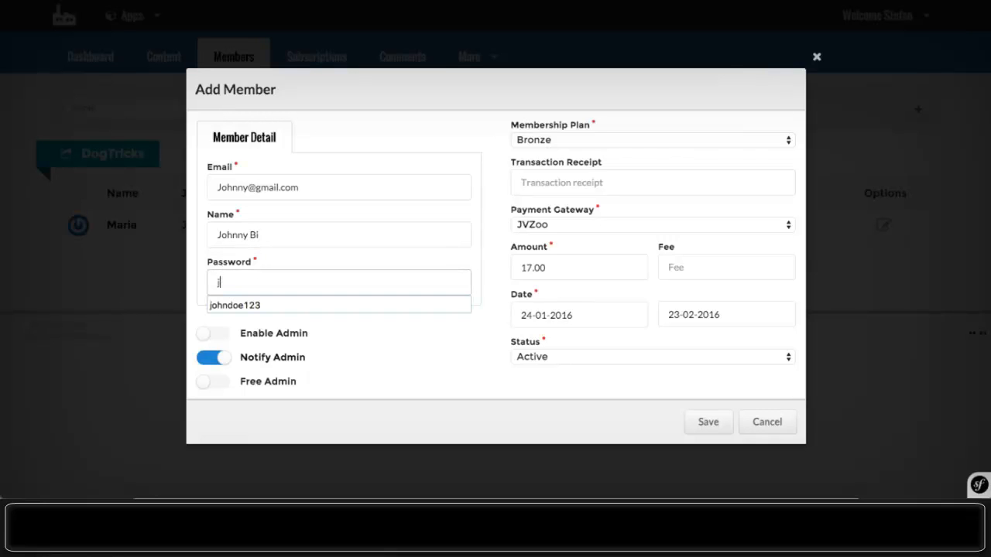
left_click(716, 429)
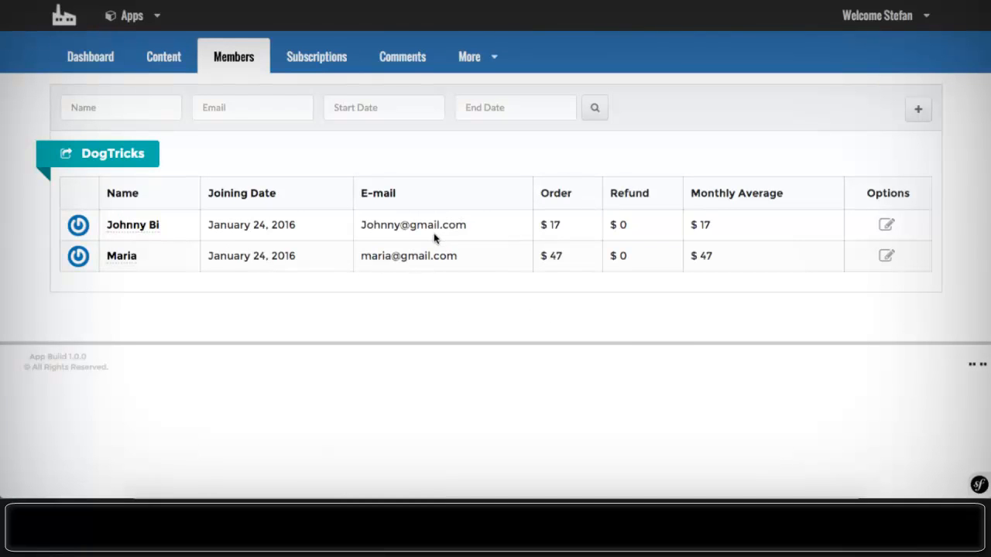
- Open the Subscriptions list showing the Bronze $17 and Gold $47 subscriptions
left_click(301, 62)
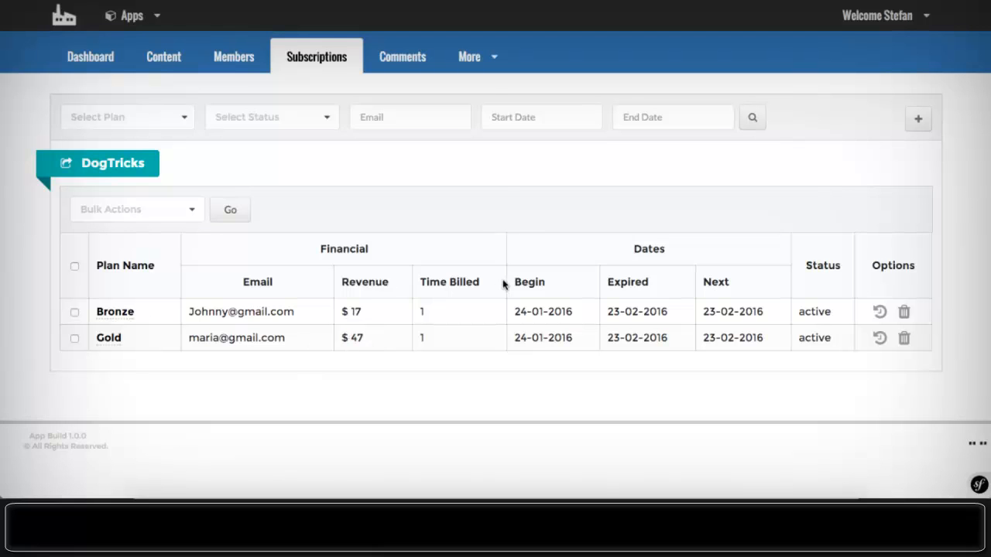
left_click(77, 67)
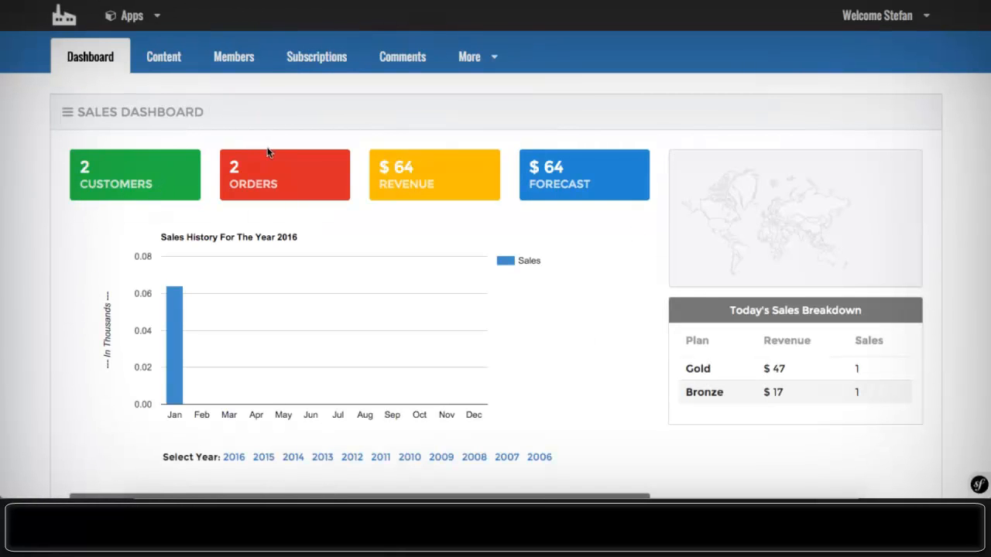
scroll(267, 152, "down", 5)
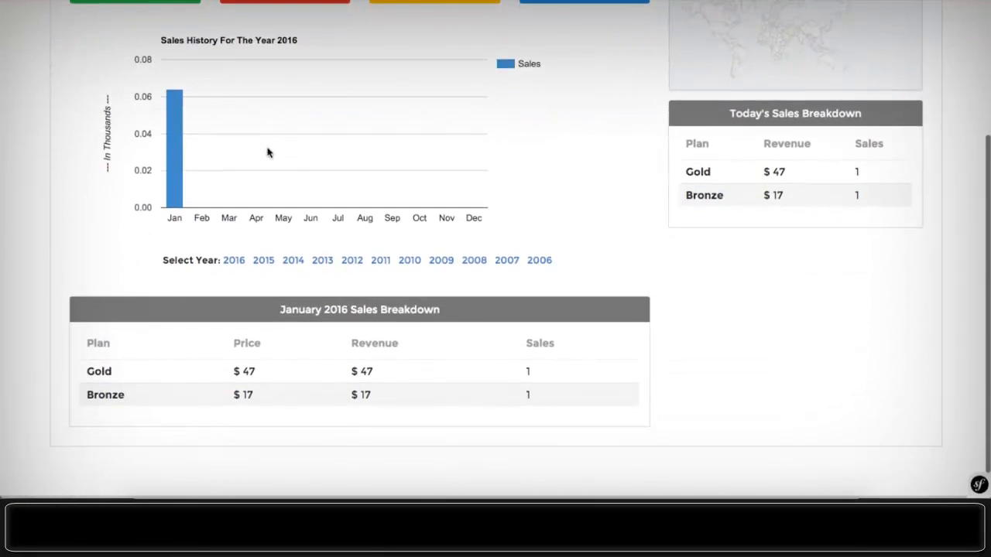
scroll(267, 153, "up", 4)
scroll(208, 122, "up", 1)
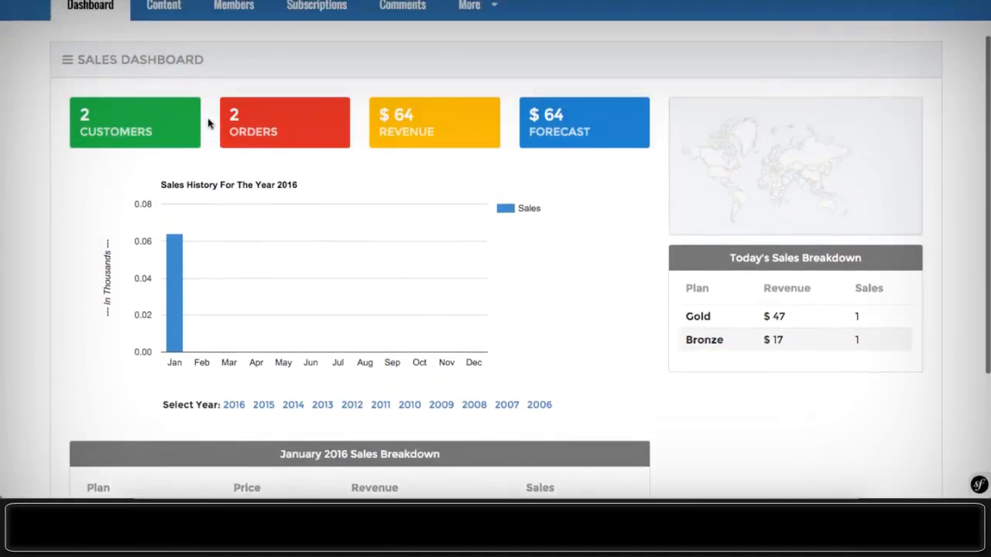
scroll(208, 122, "up", 1)
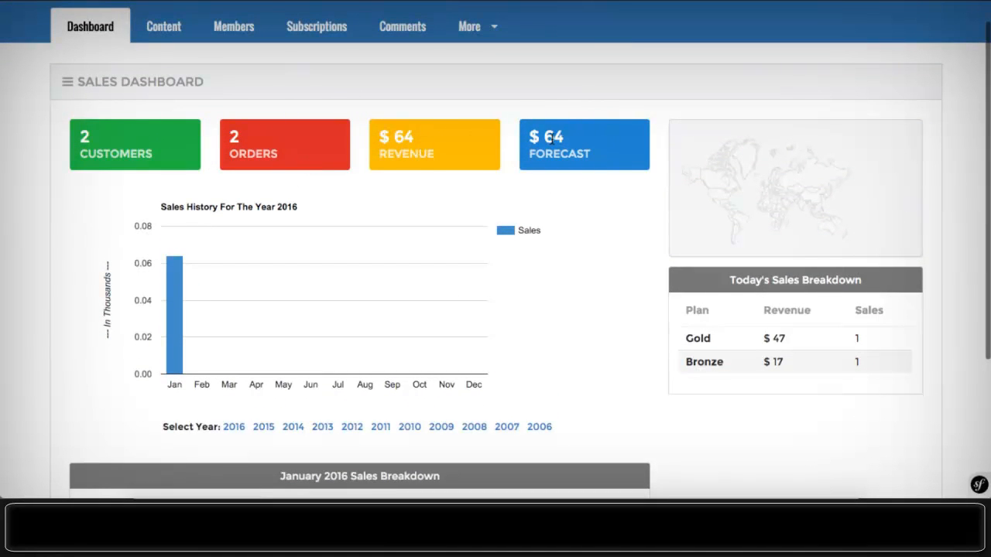
scroll(436, 119, "down", 5)
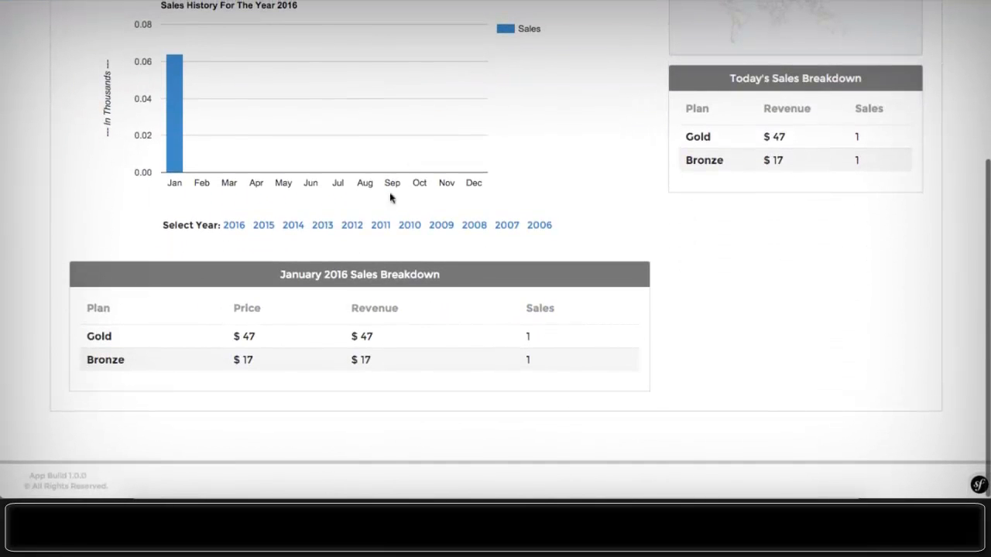
scroll(340, 338, "up", 3)
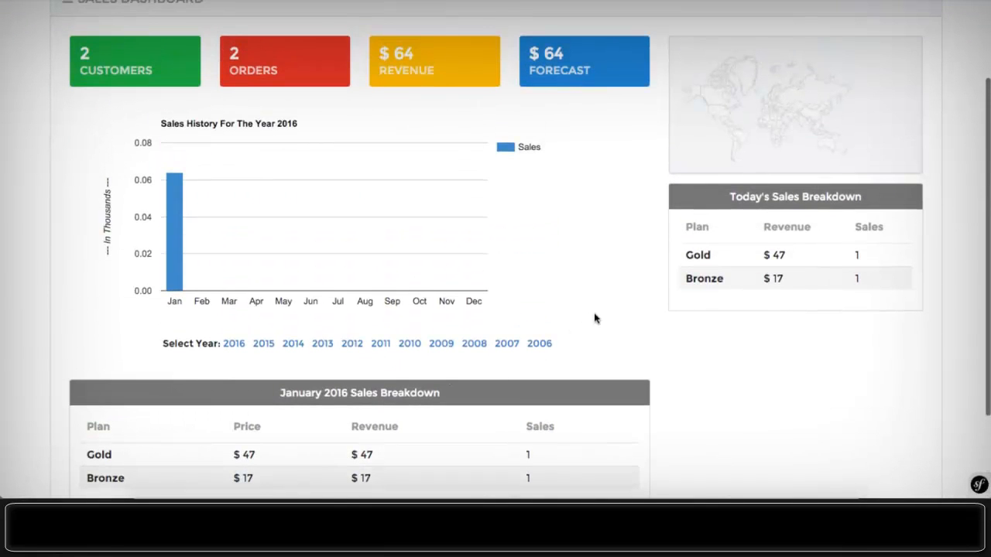
scroll(595, 318, "up", 3)
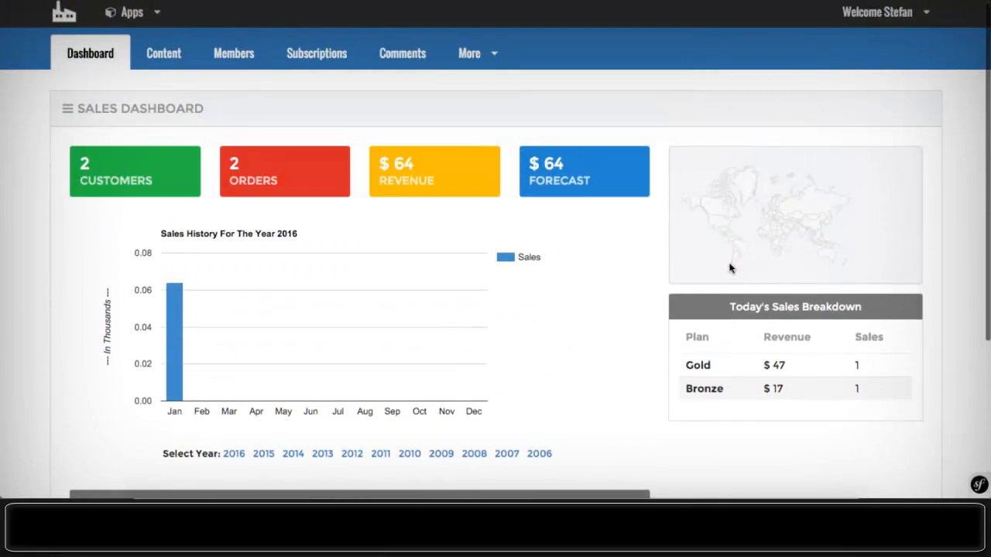
scroll(741, 210, "down", 5)
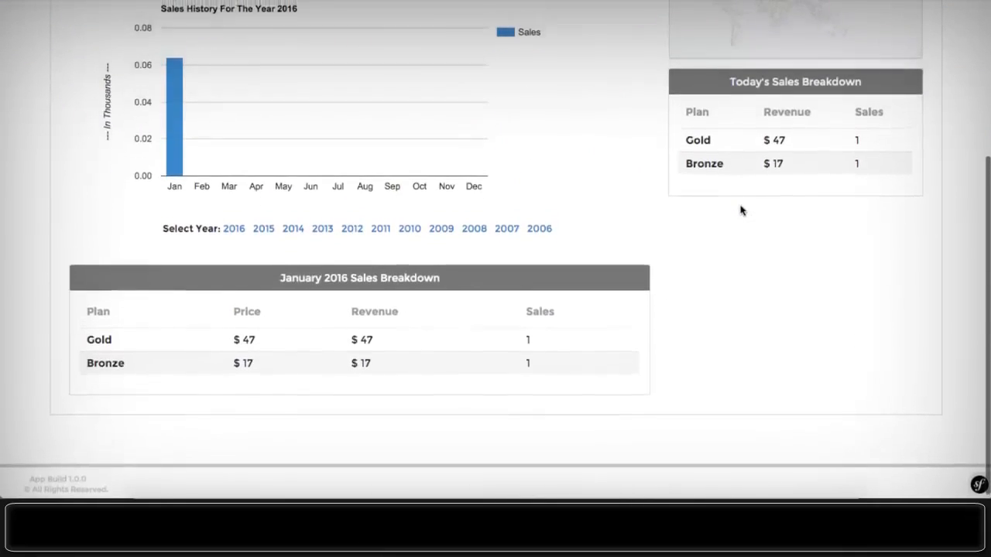
scroll(741, 209, "up", 5)
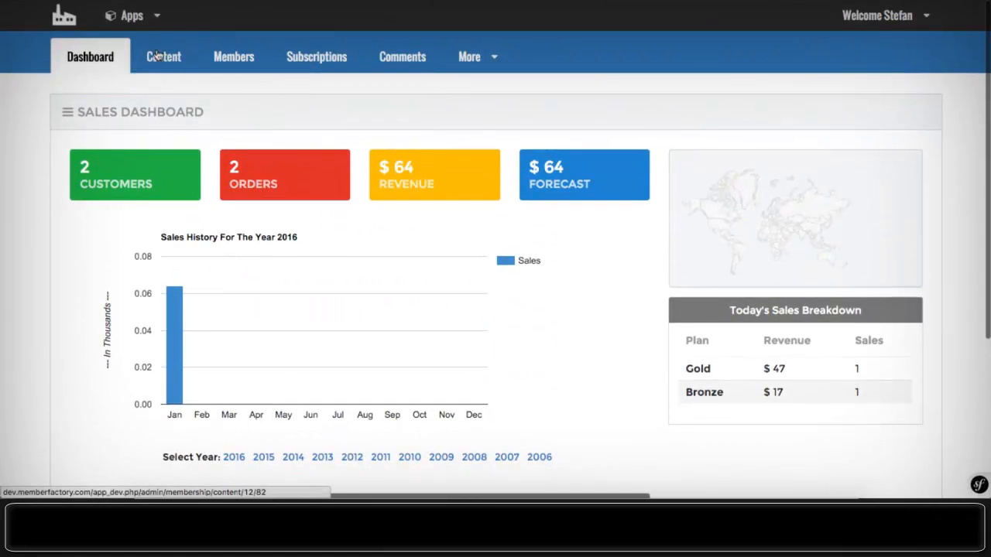
scroll(445, 156, "down", 4)
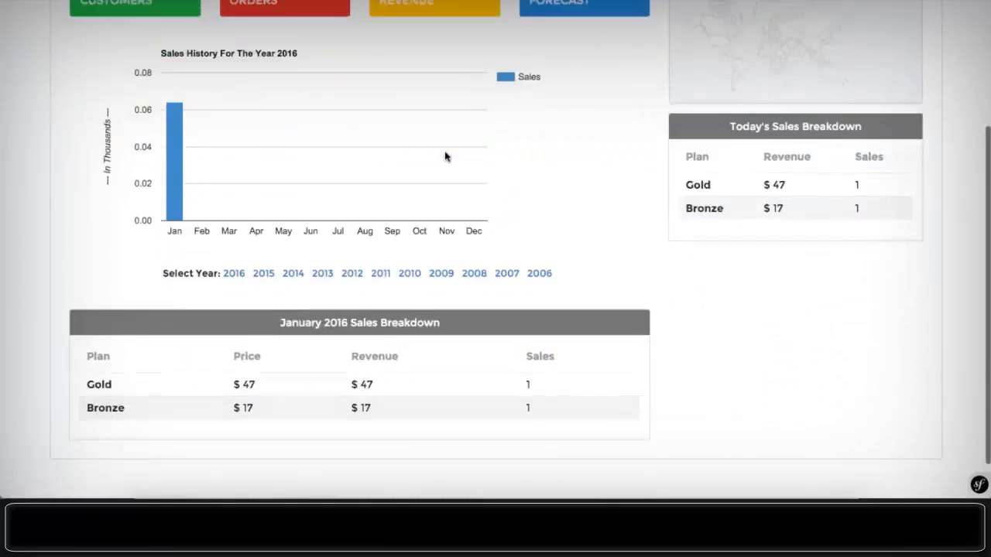
scroll(446, 157, "down", 1)
scroll(449, 160, "up", 5)
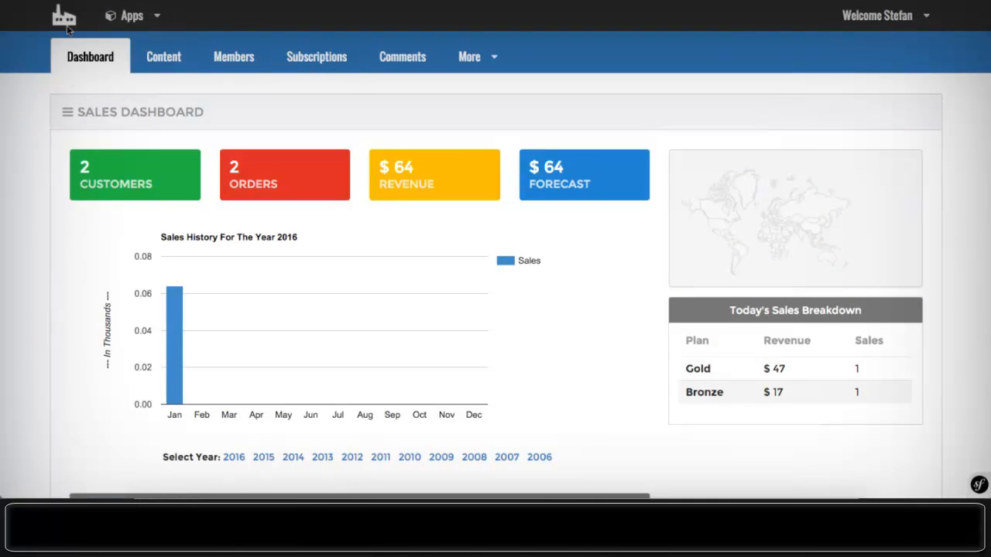
- From the Content list, start a new category titled 'Module 1'
left_click(160, 67)
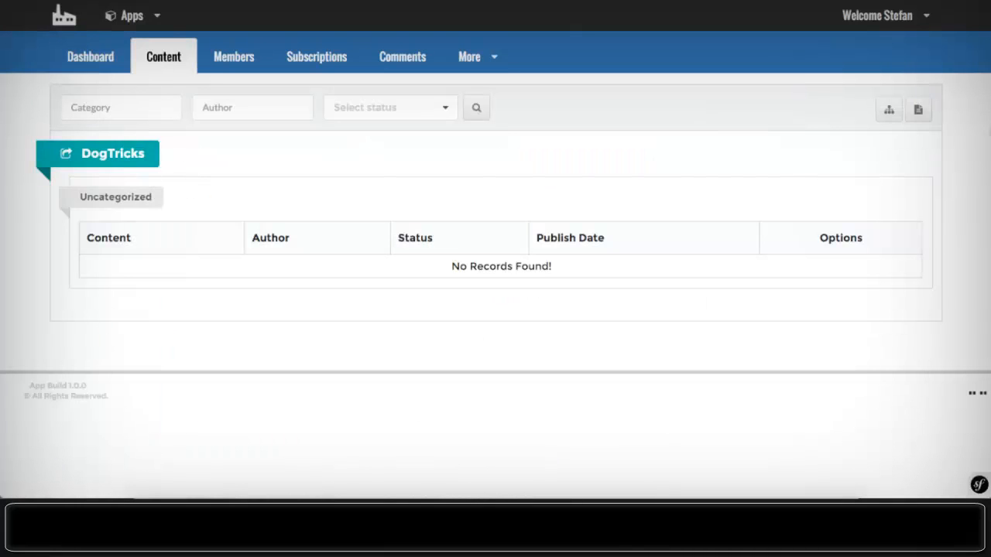
left_click(891, 111)
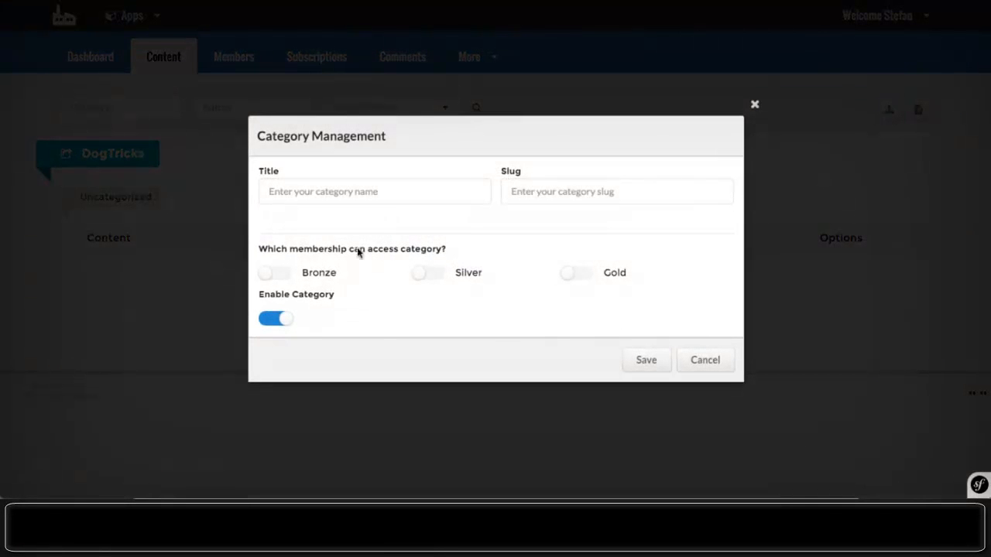
left_click(300, 190)
type("Module")
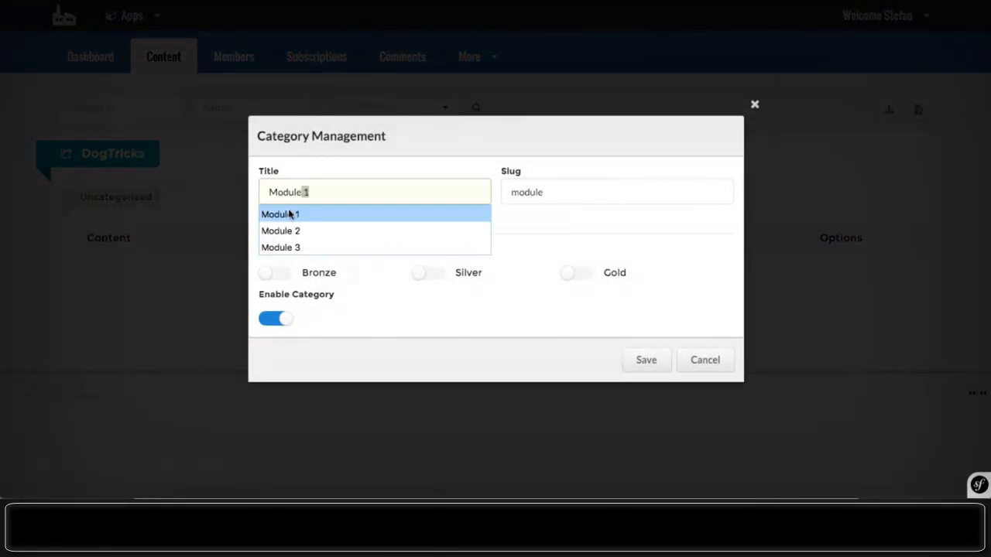
left_click(288, 215)
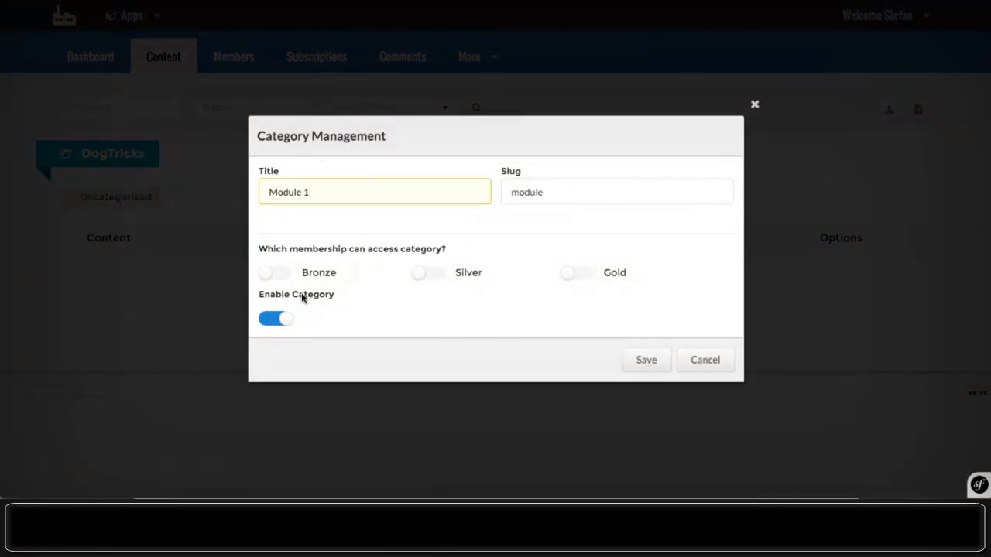
- Give it Bronze, Silver and Gold access, keep it enabled, set slug module-1, and save
left_click(279, 275)
left_click(423, 278)
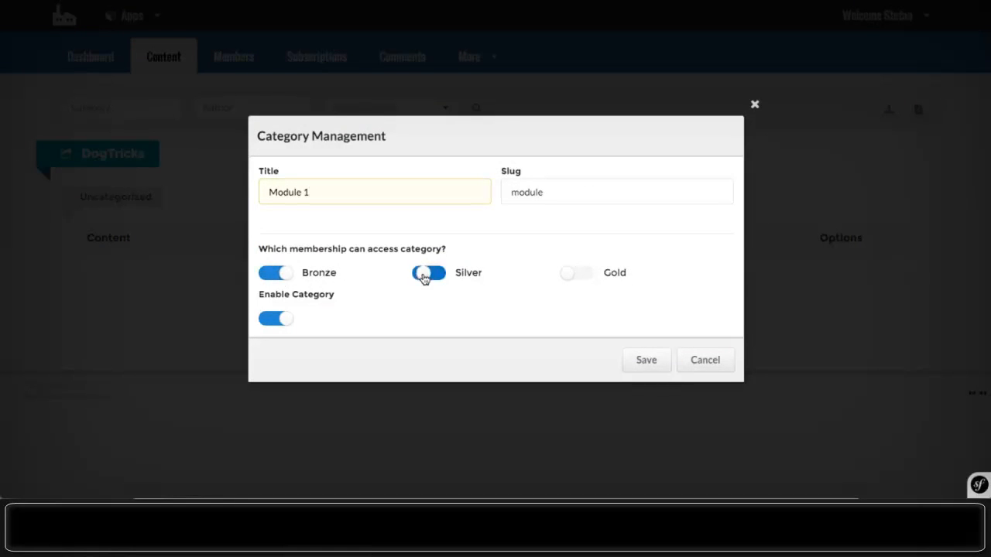
left_click(563, 276)
left_click(296, 324)
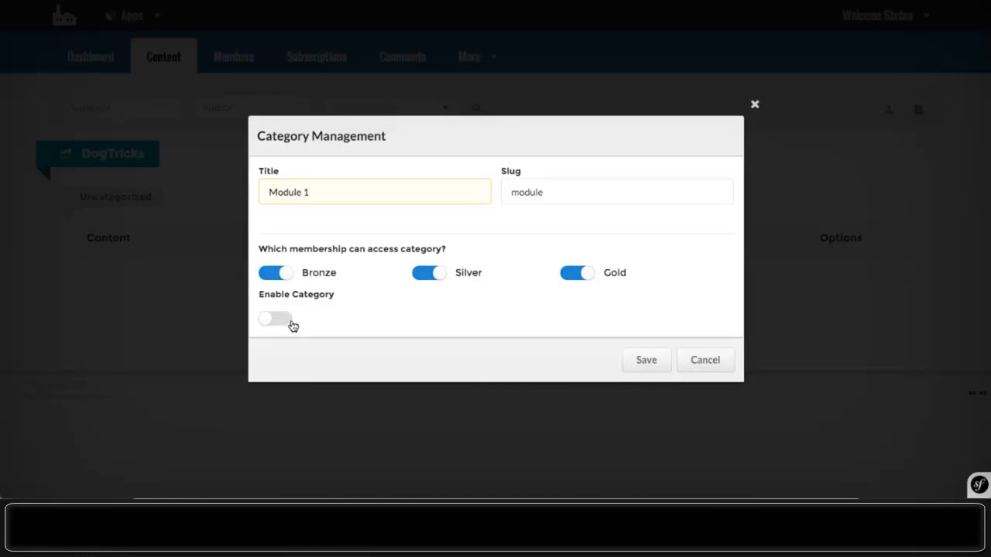
left_click(294, 321)
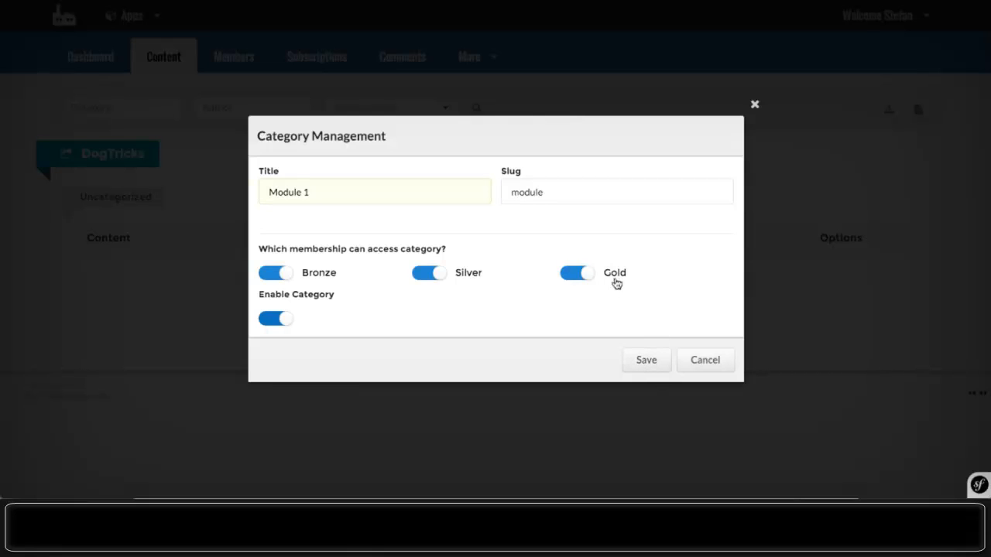
left_click(560, 188)
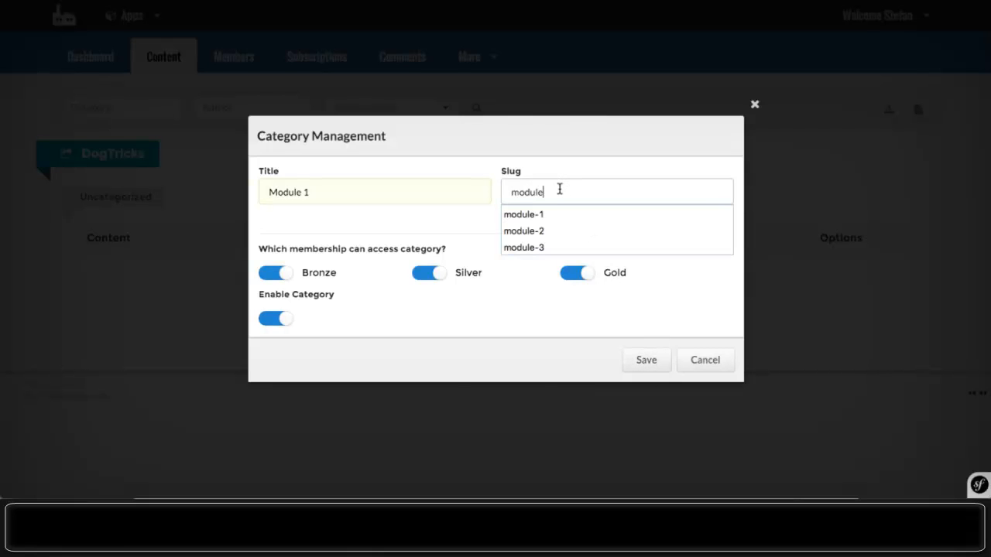
left_click(544, 212)
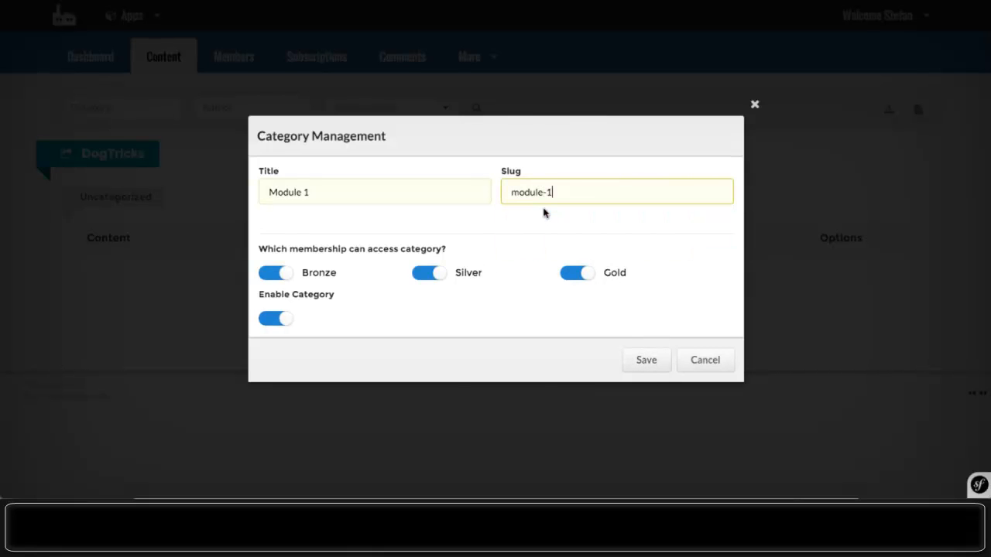
left_click(643, 367)
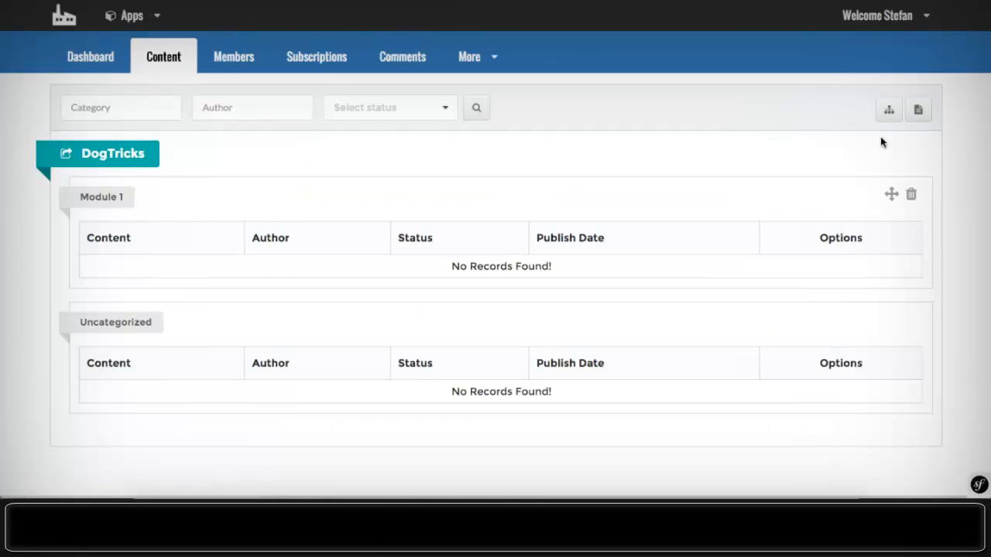
- Add another category titled 'Module 2' with slug module-2
left_click(889, 111)
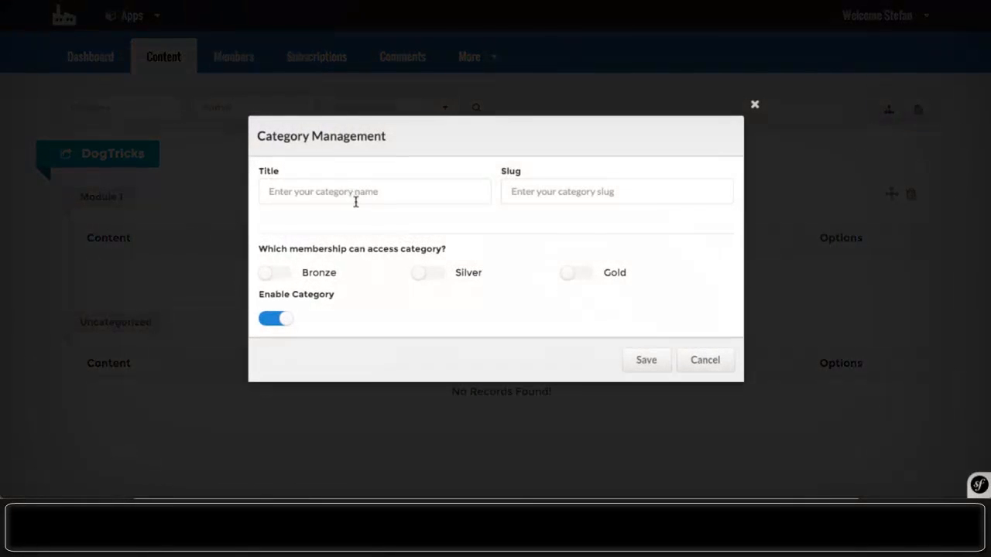
left_click(352, 194)
type("Module 2")
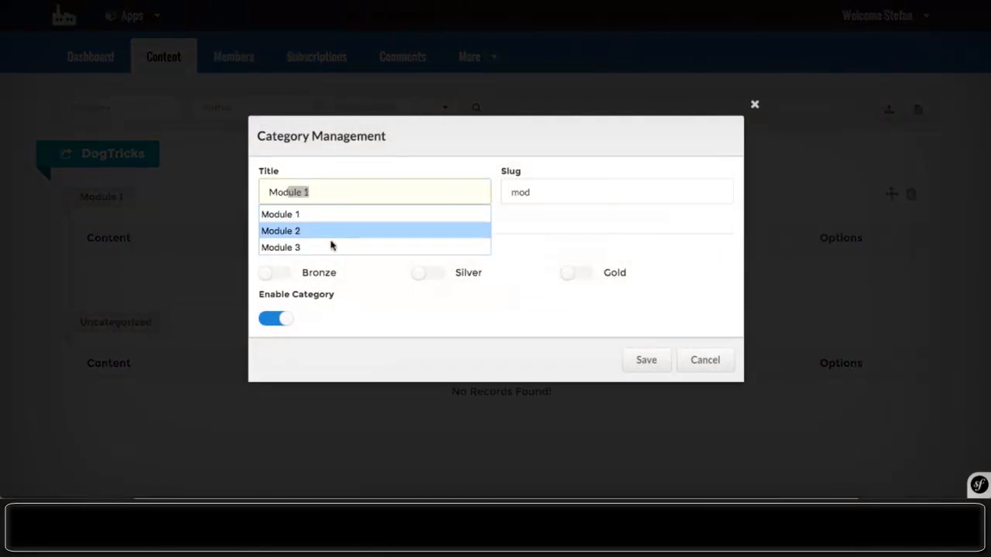
left_click(324, 231)
left_click(535, 197)
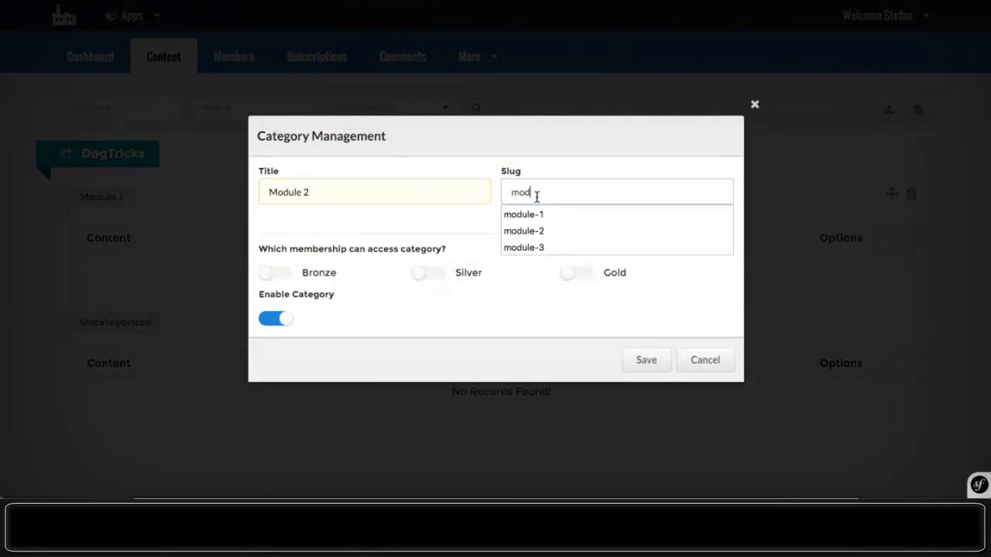
double_click(536, 197)
type("module-2")
- Restrict Module 2 to Silver and Gold members only and save it
left_click(272, 274)
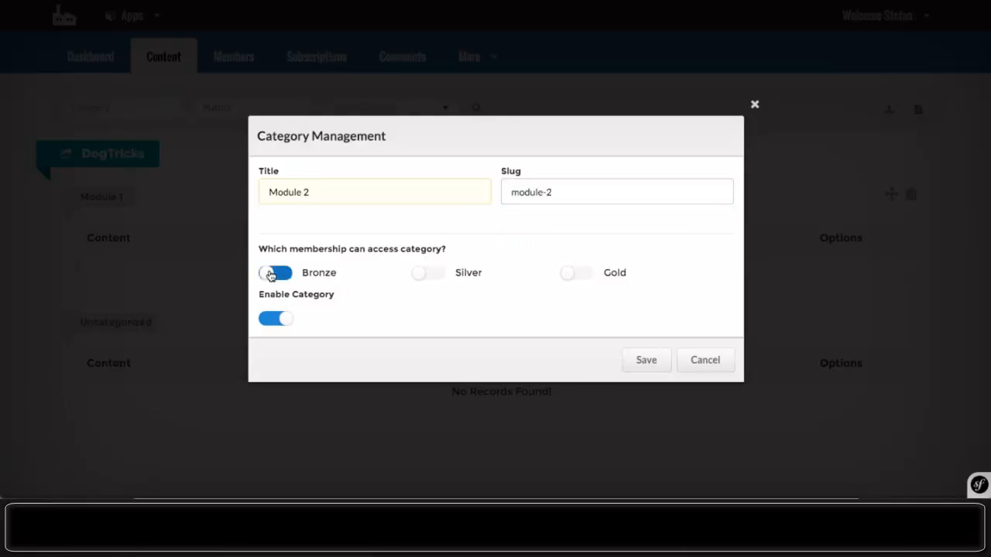
left_click(426, 274)
double_click(276, 283)
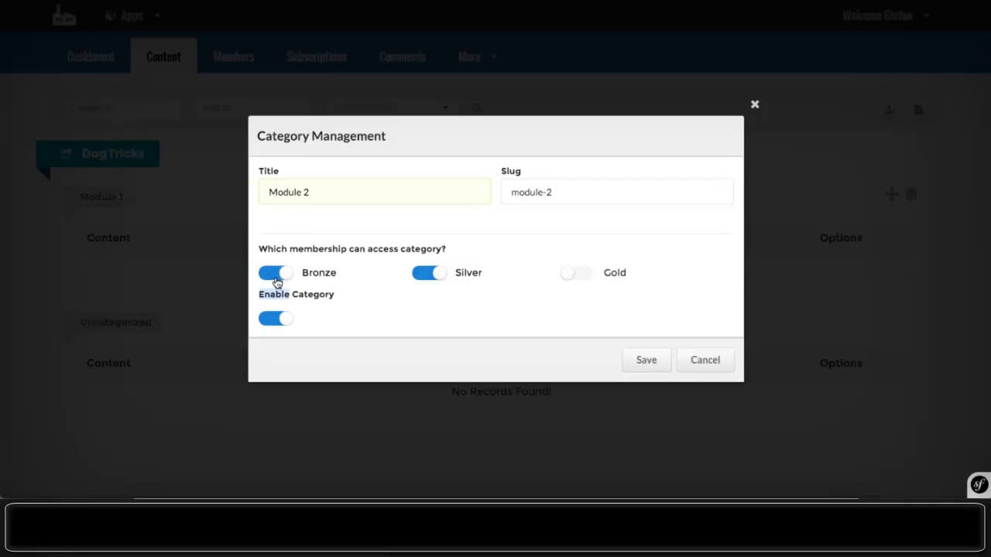
left_click(274, 275)
left_click(590, 276)
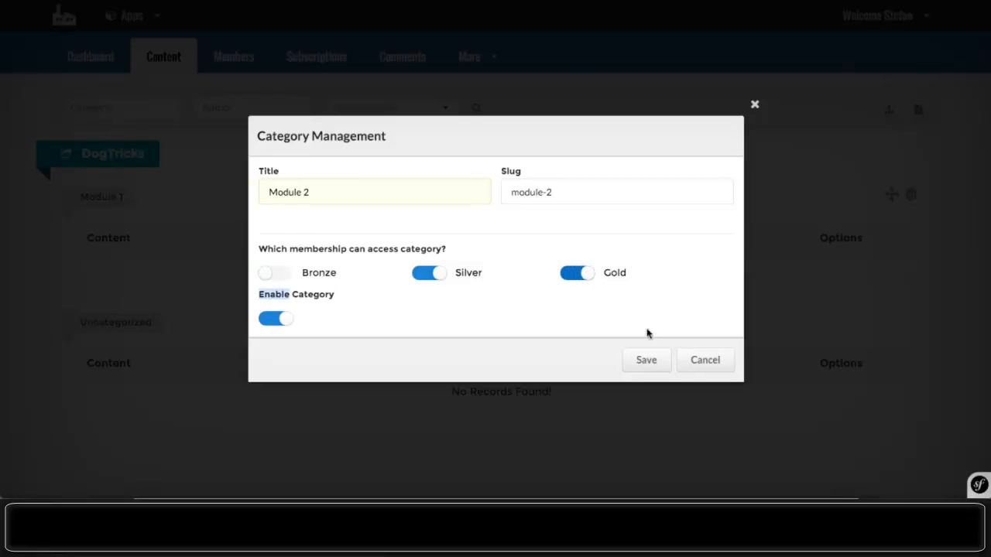
left_click(646, 360)
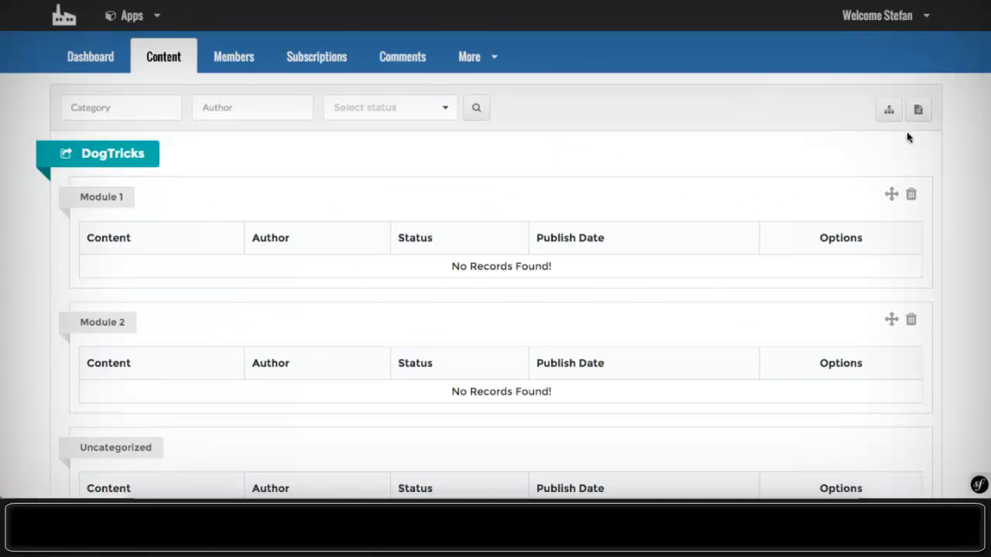
- Add a third category titled 'Module 3'
left_click(889, 113)
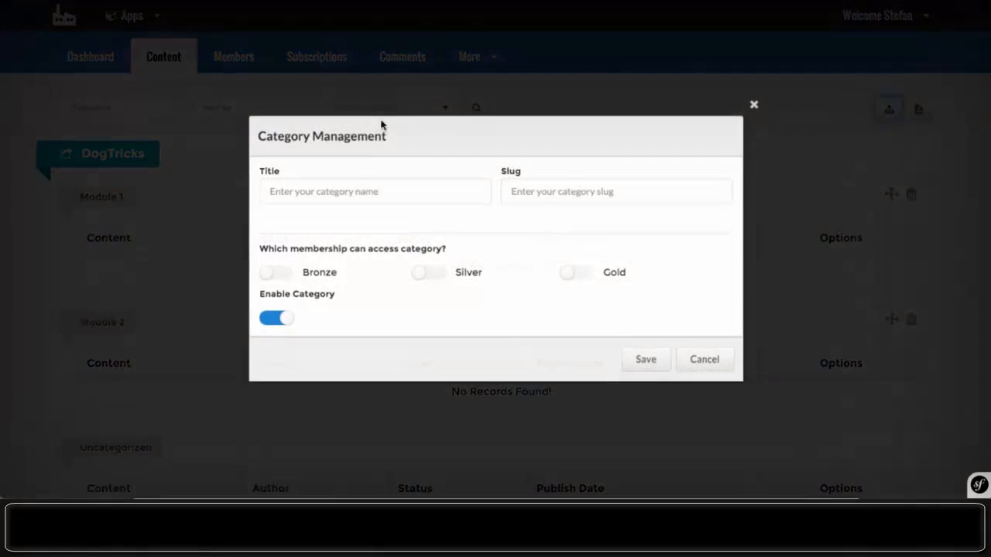
left_click(323, 199)
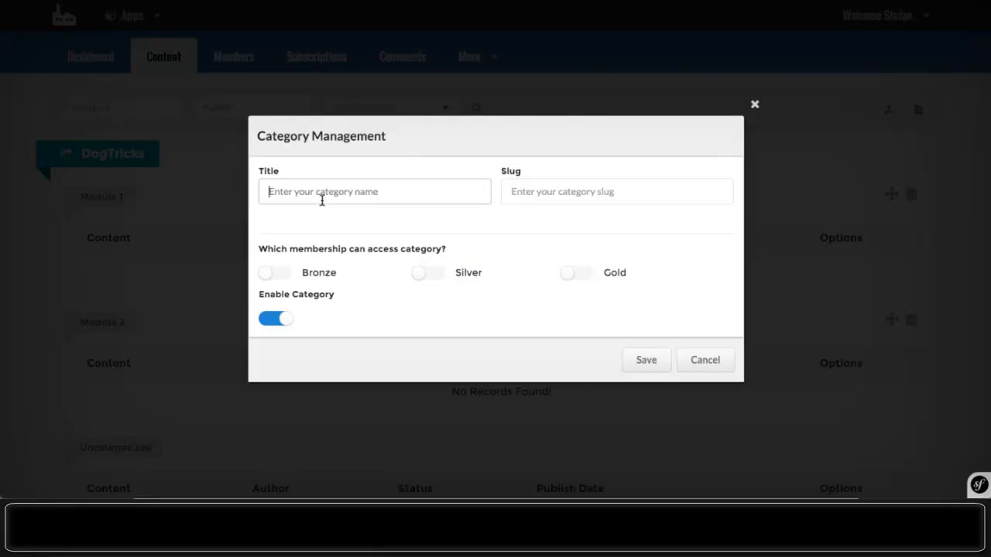
type("Mo")
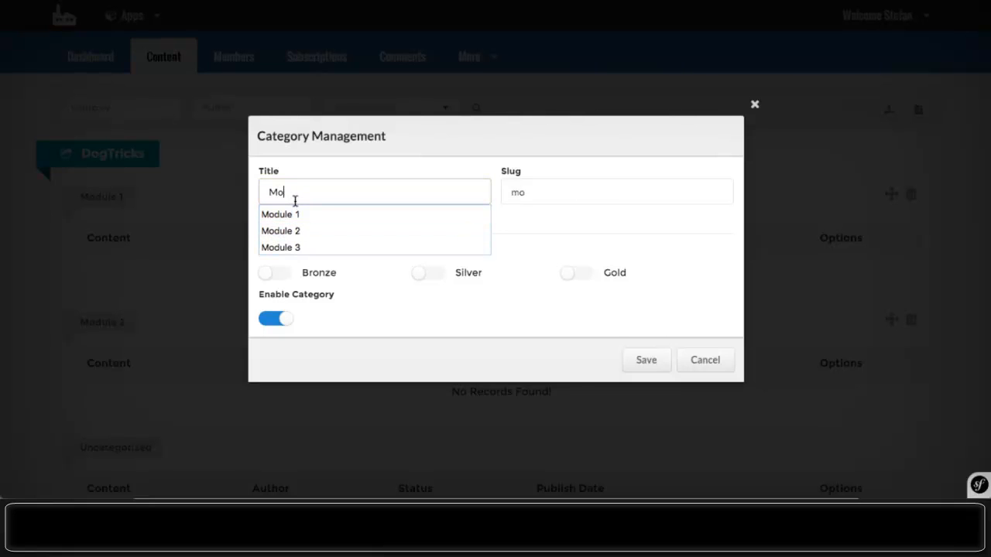
type("dule-")
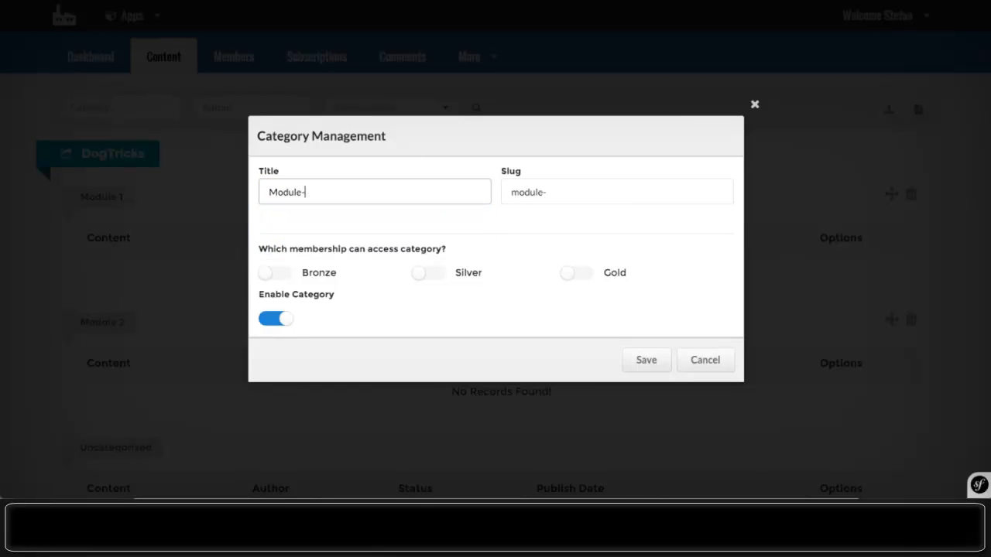
key("BackSpace")
type("3")
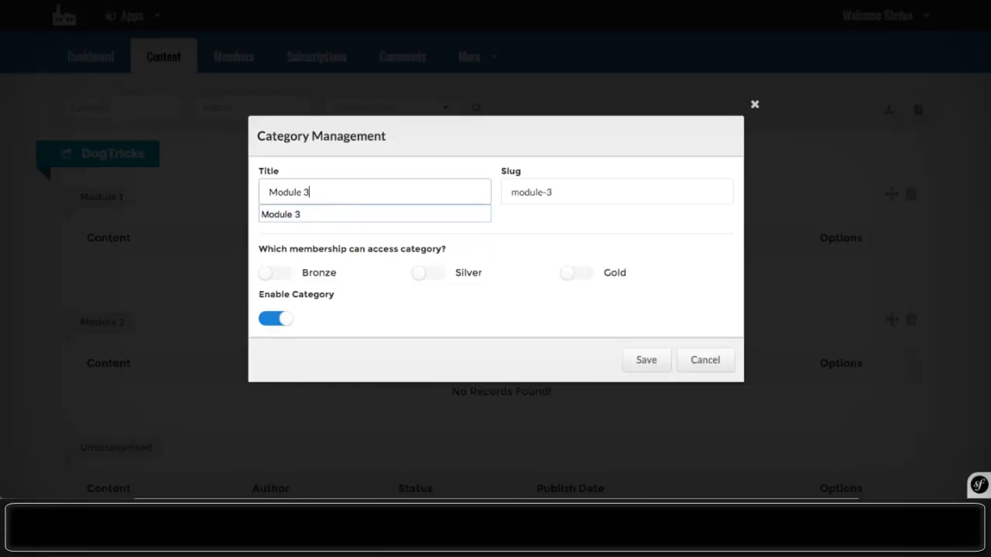
- Grant Module 3 Gold-only access and save it to the content list
left_click(302, 276)
left_click(303, 276)
left_click(593, 277)
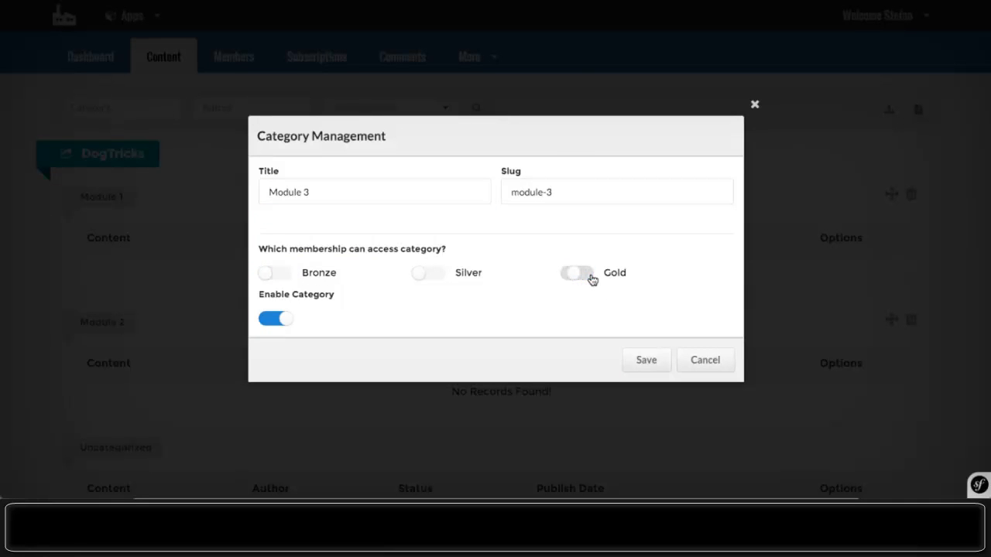
left_click(641, 360)
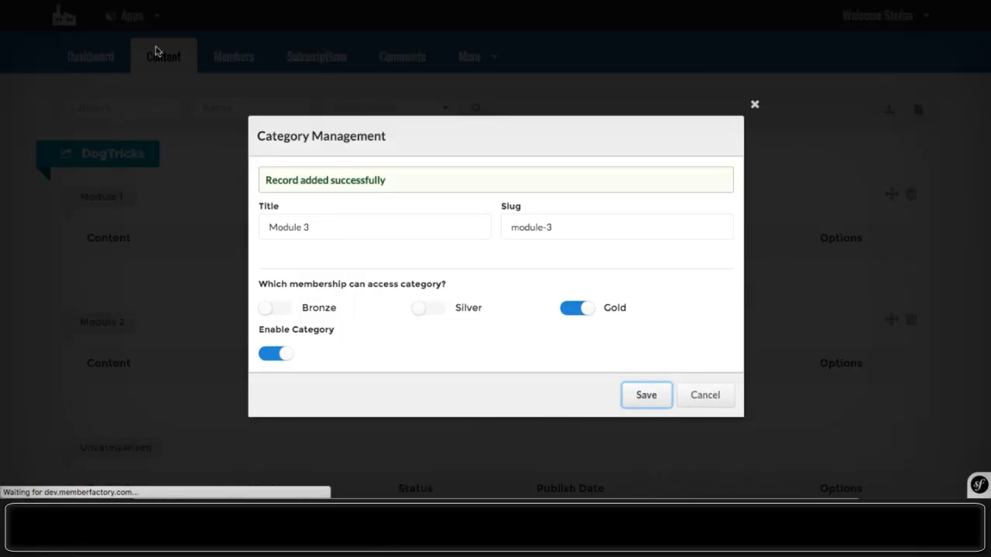
scroll(387, 236, "down", 3)
scroll(387, 236, "up", 3)
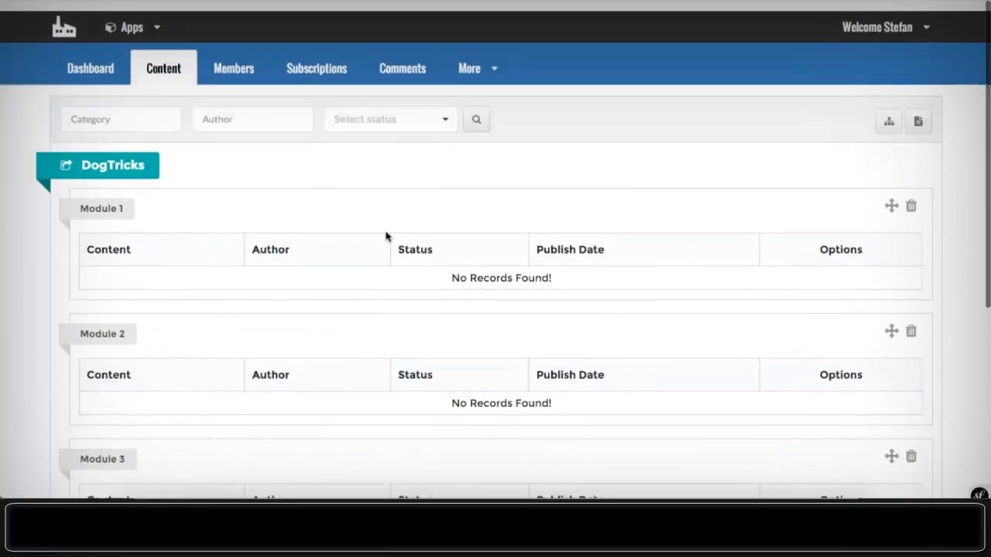
- Start a new member page titled 'Dog Trickshots Basic', copying the title into body and summary
left_click(920, 111)
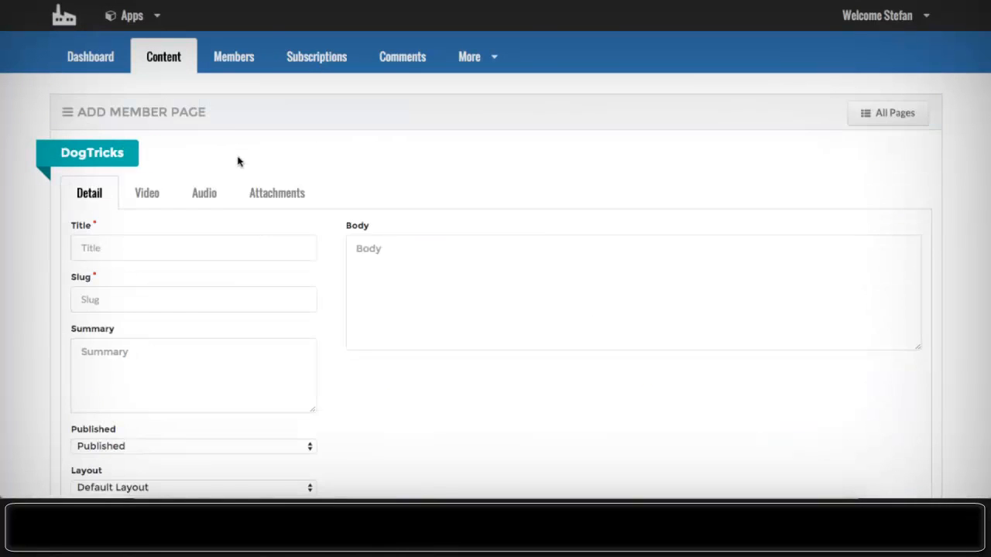
left_click(123, 253)
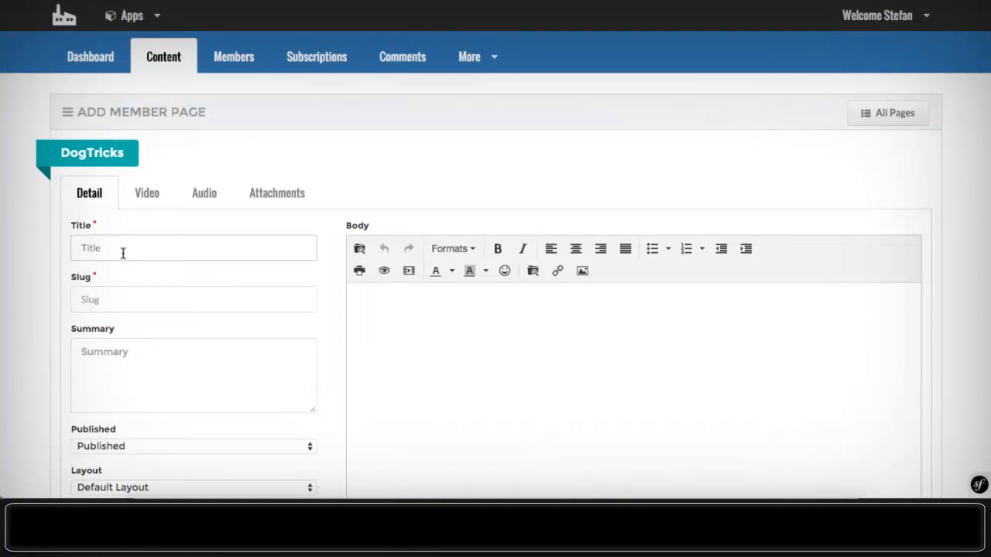
type("Dog Trickshots Basic")
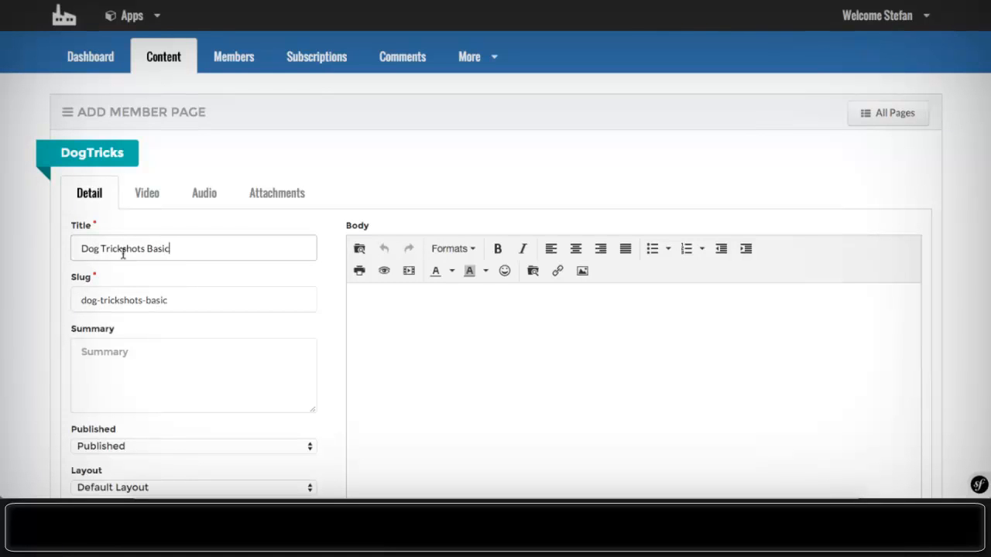
triple_click(94, 250)
key("ctrl+c")
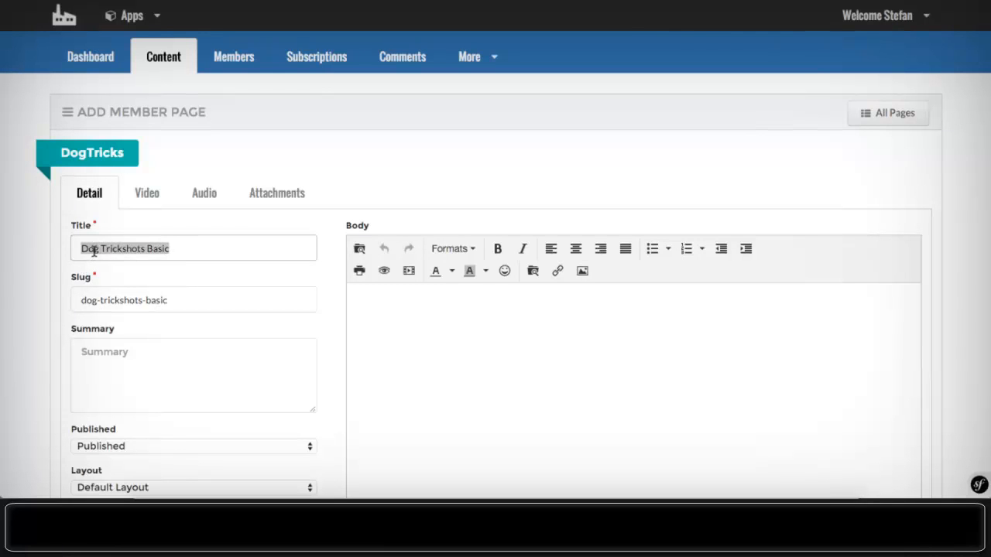
left_click(372, 399)
key("ctrl+v")
left_click(131, 343)
key("ctrl+v")
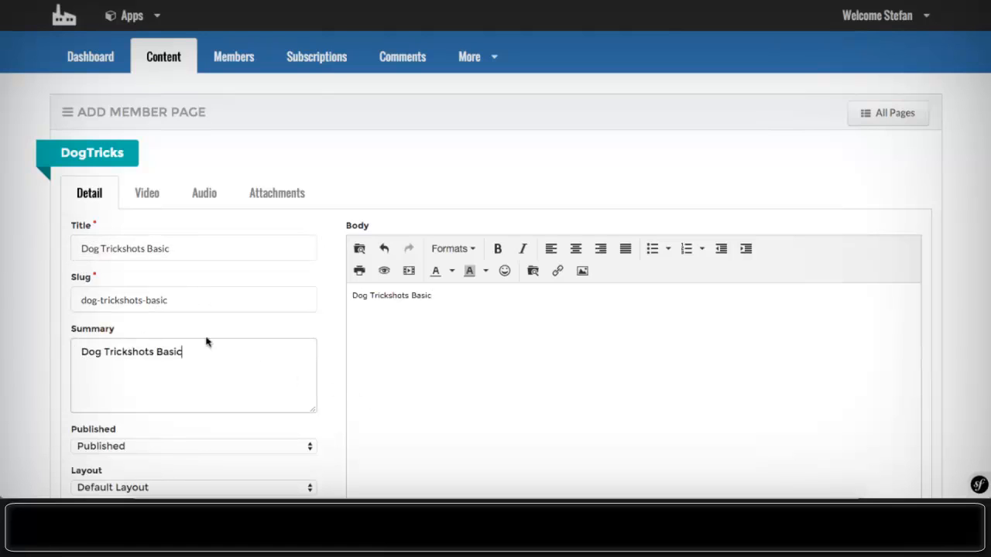
scroll(535, 320, "down", 3)
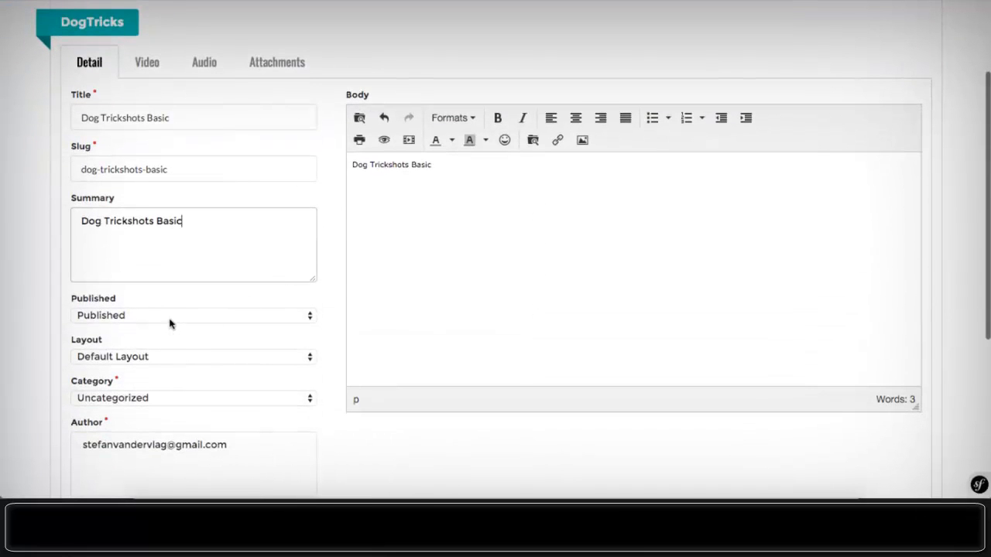
- Set the page layout to Full Width Layout and its category to Module 1
left_click(146, 356)
left_click(146, 369)
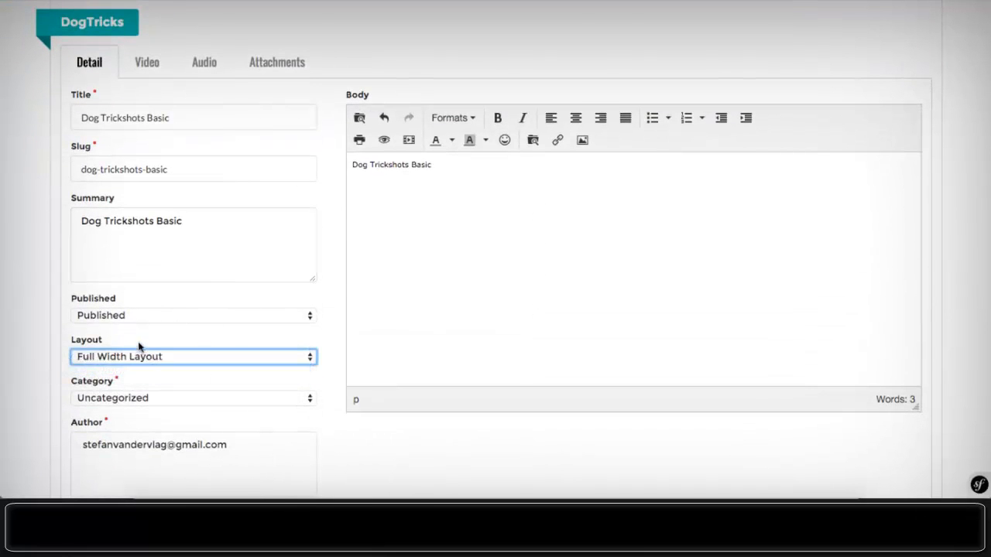
scroll(128, 341, "down", 3)
left_click(107, 264)
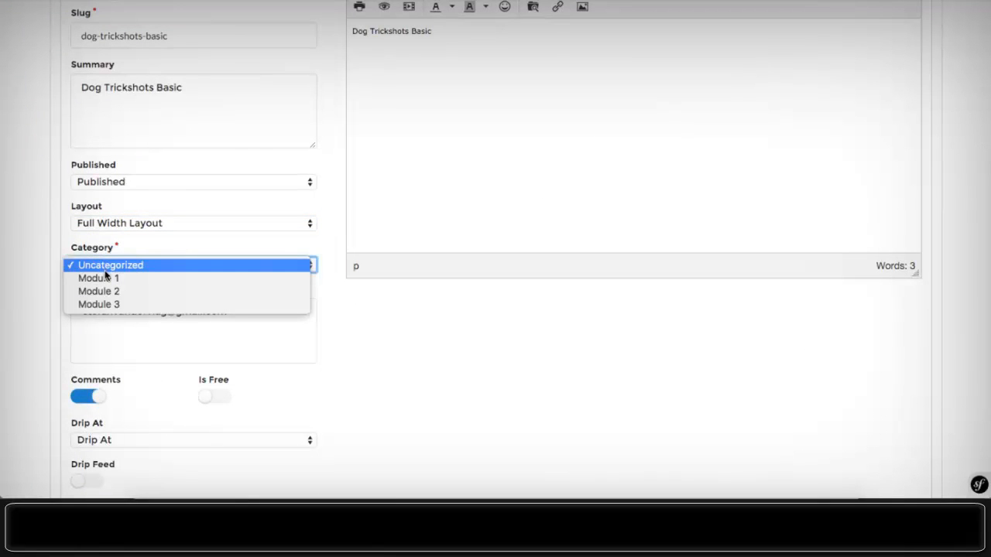
left_click(106, 279)
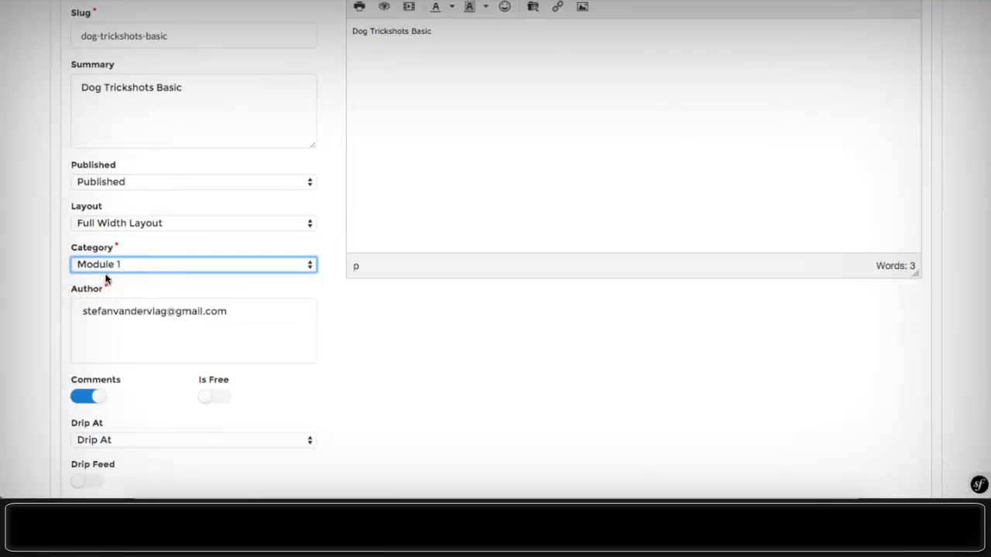
scroll(170, 135, "down", 1)
scroll(144, 139, "up", 1)
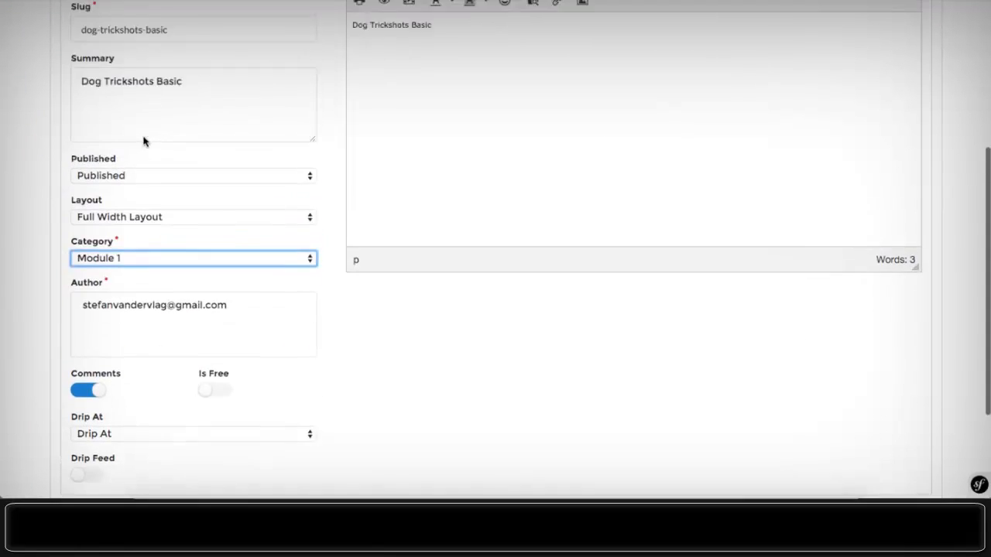
scroll(153, 137, "down", 2)
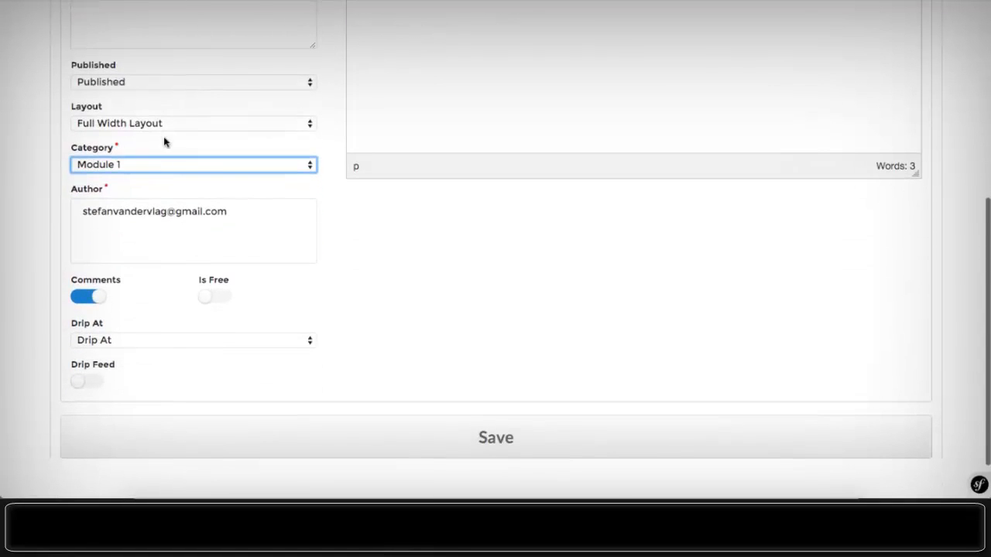
- Leave comments on and Is Free off, then save the Dog Trickshots Basic page
left_click(91, 300)
left_click(91, 301)
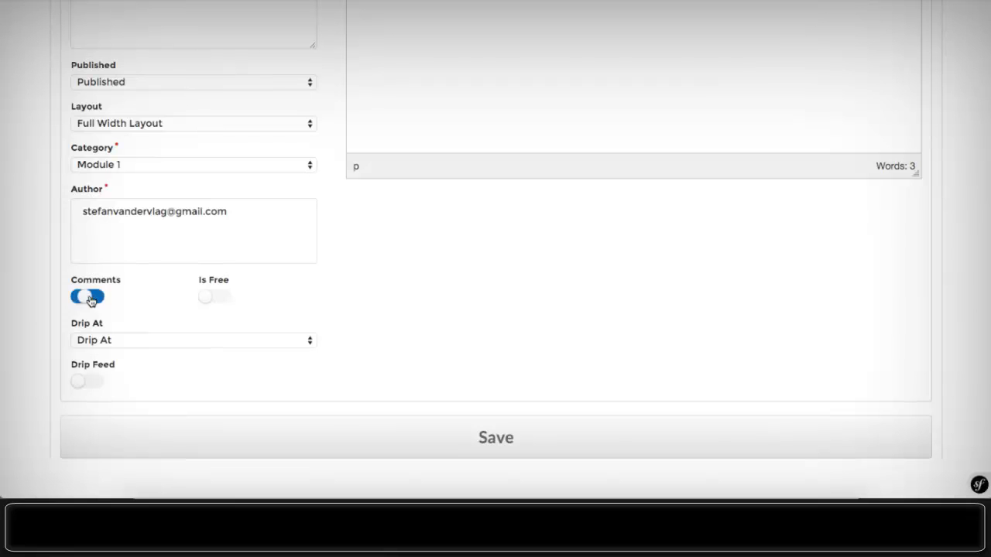
triple_click(98, 219)
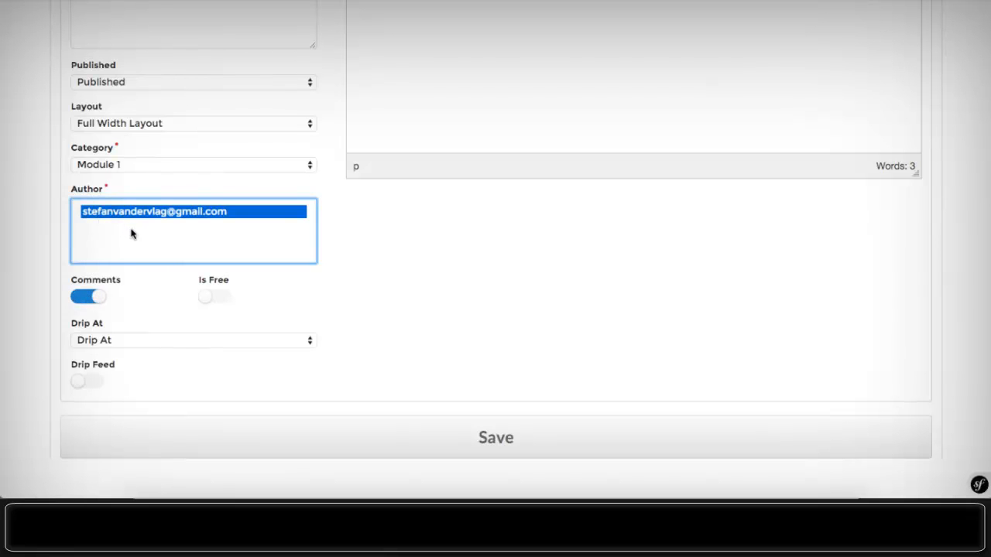
left_click(387, 268)
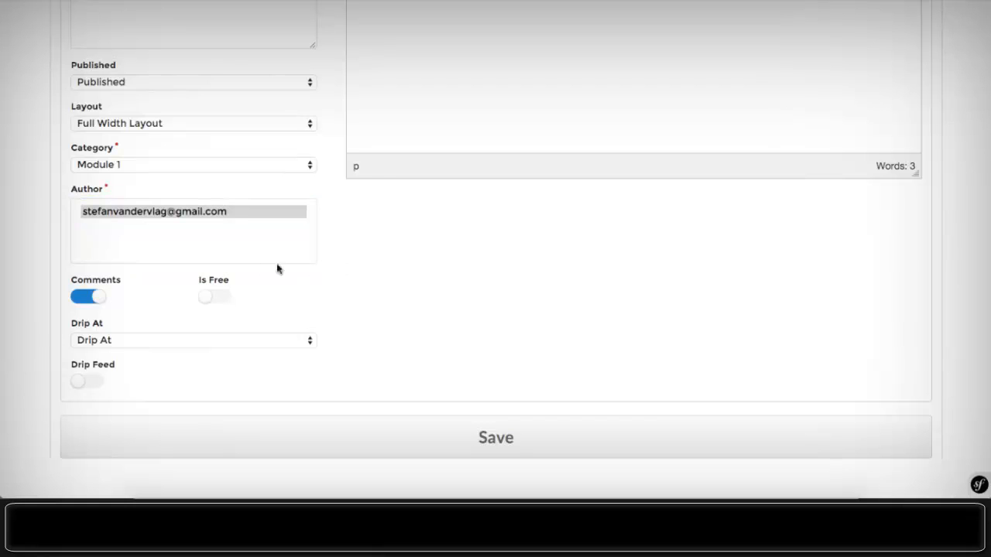
left_click(83, 299)
left_click(82, 299)
left_click(223, 299)
left_click(223, 299)
scroll(281, 274, "up", 6)
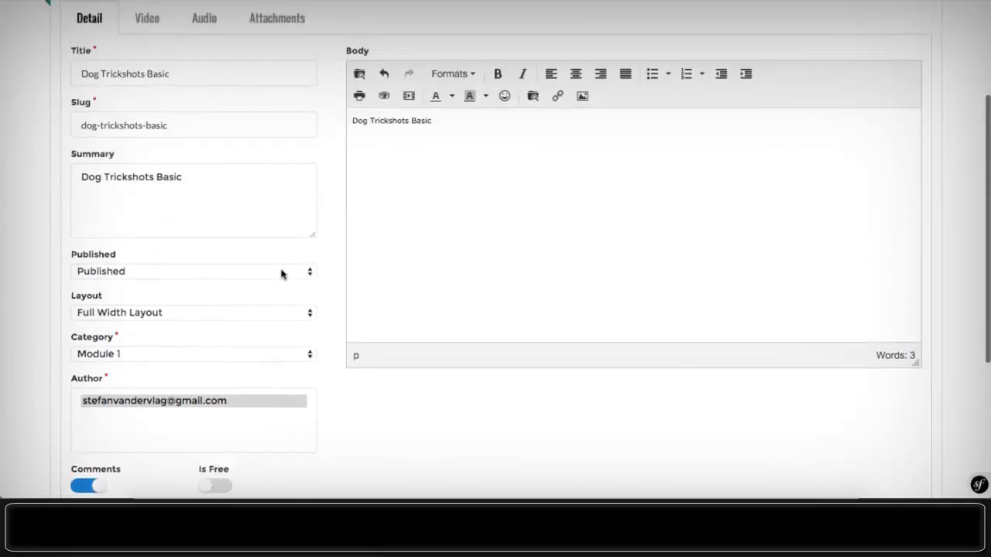
scroll(281, 274, "down", 7)
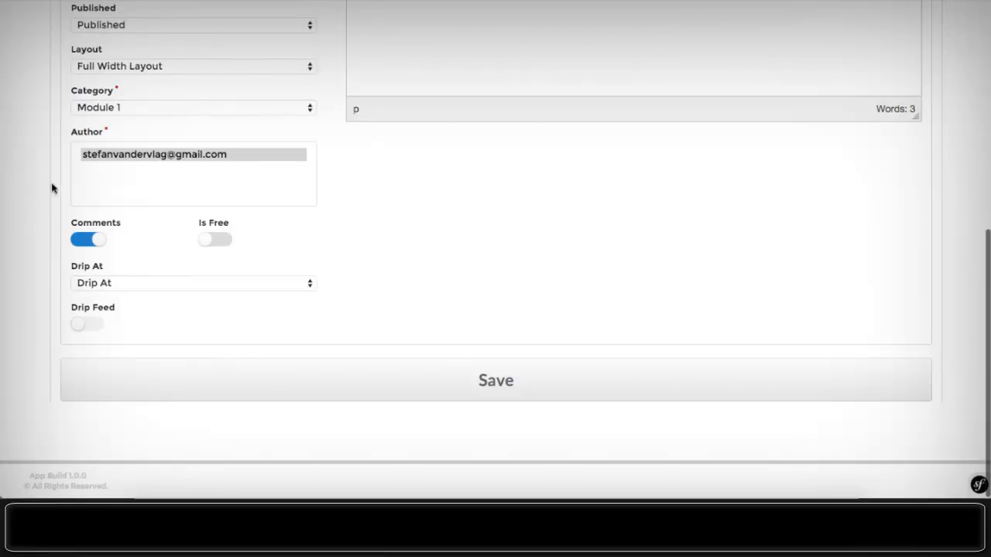
left_click(205, 238)
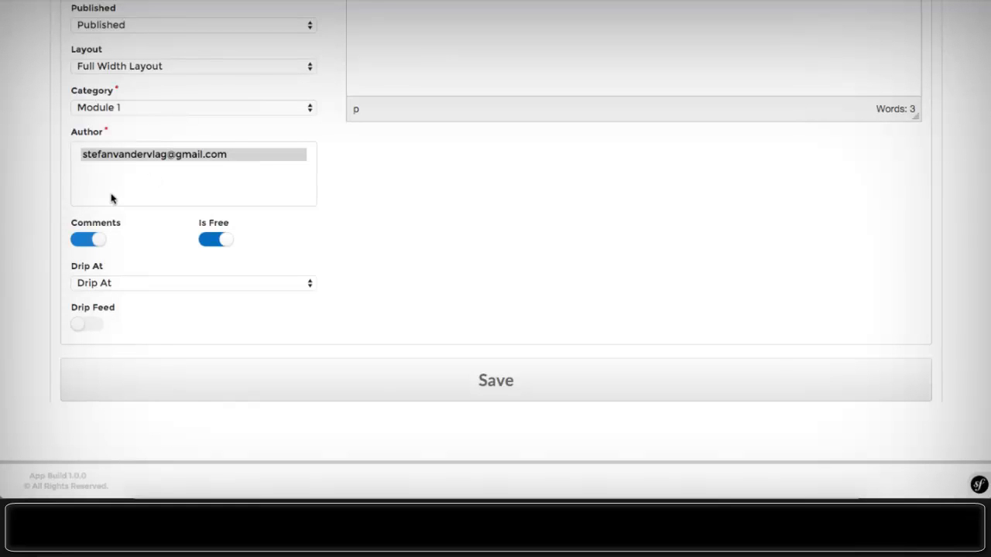
left_click(210, 242)
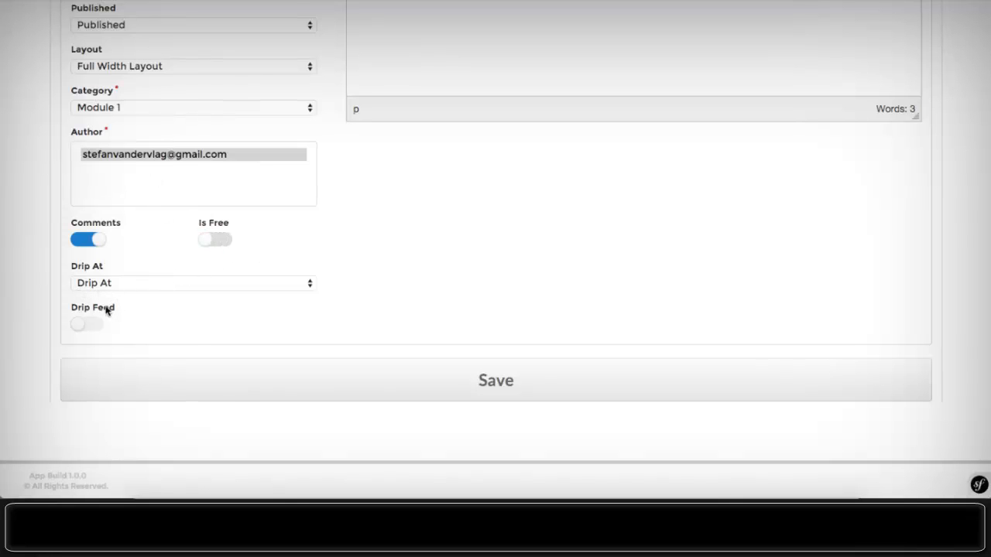
scroll(337, 332, "up", 5)
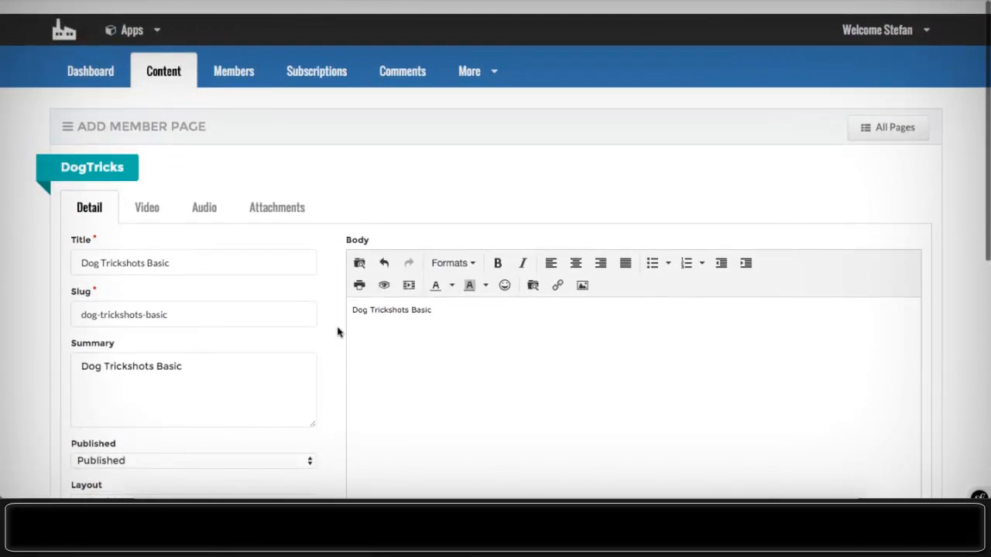
scroll(338, 332, "down", 5)
left_click(448, 398)
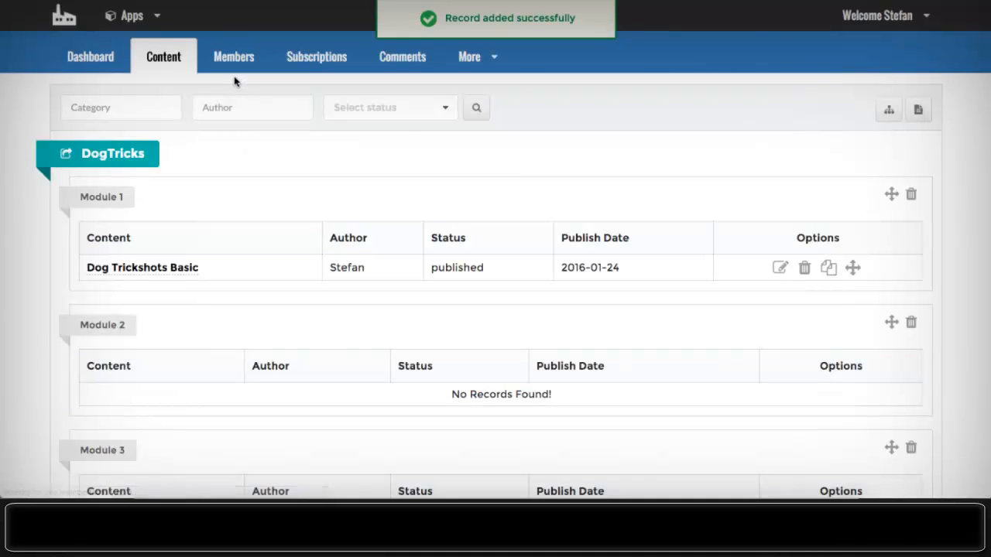
- Start another member page titled 'Dog Trickshots Elite'
left_click(921, 113)
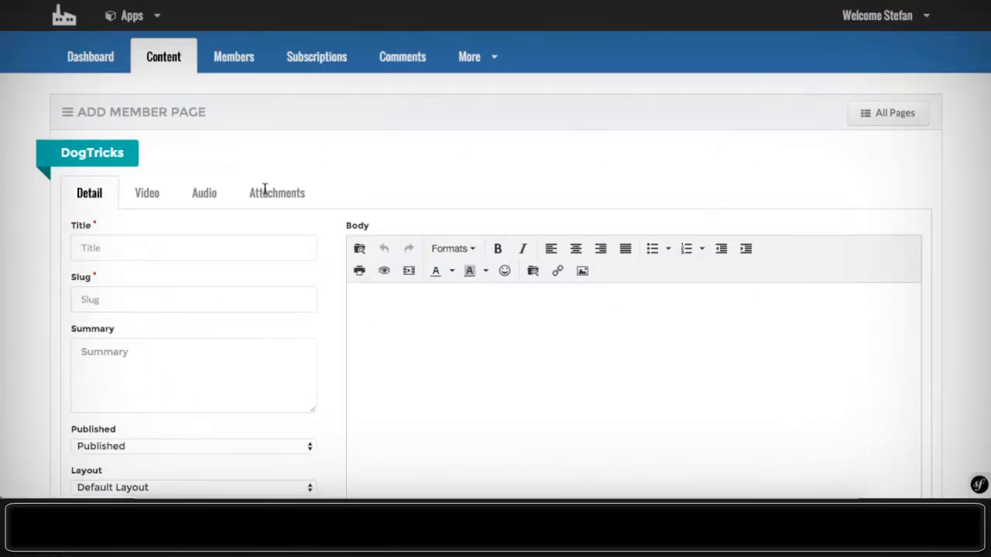
scroll(227, 149, "down", 3)
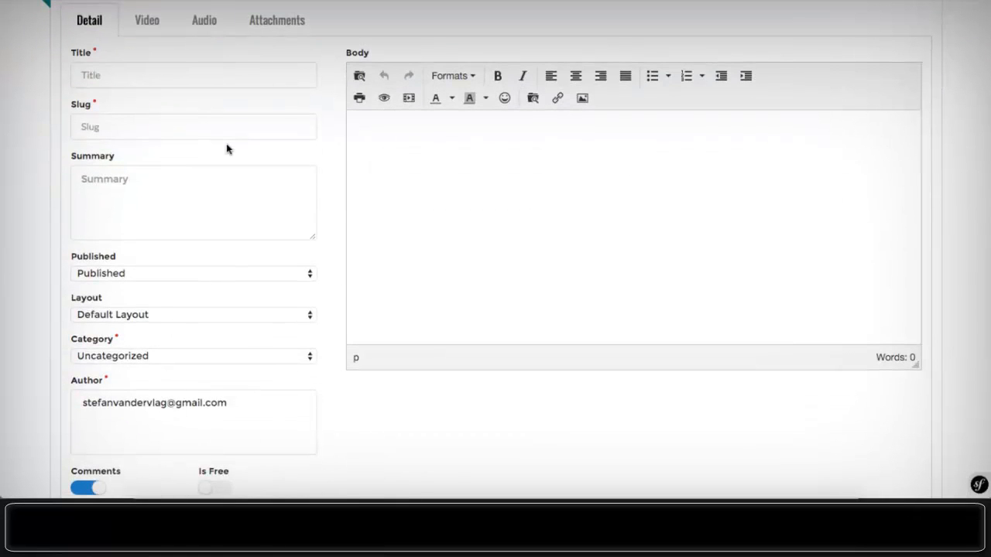
left_click(103, 72)
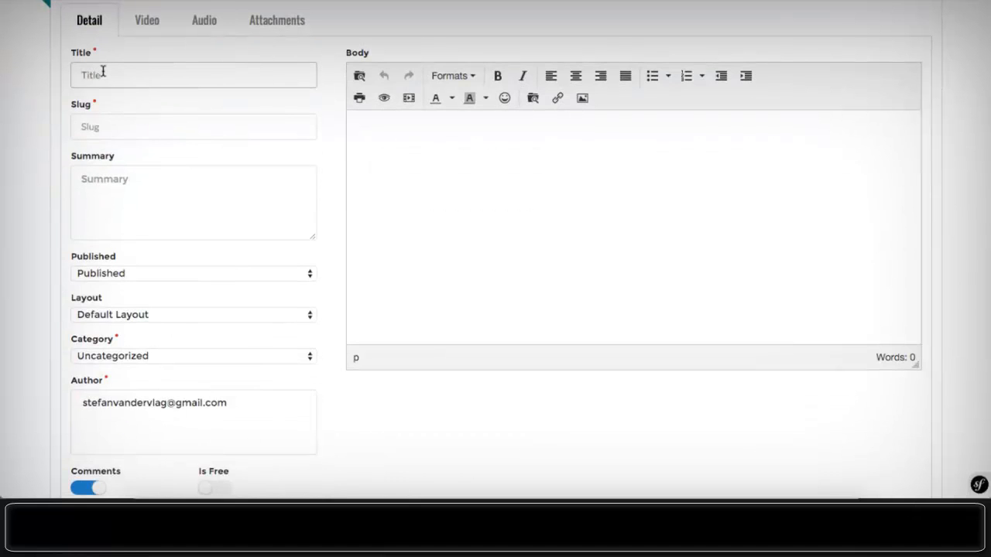
key("super+v")
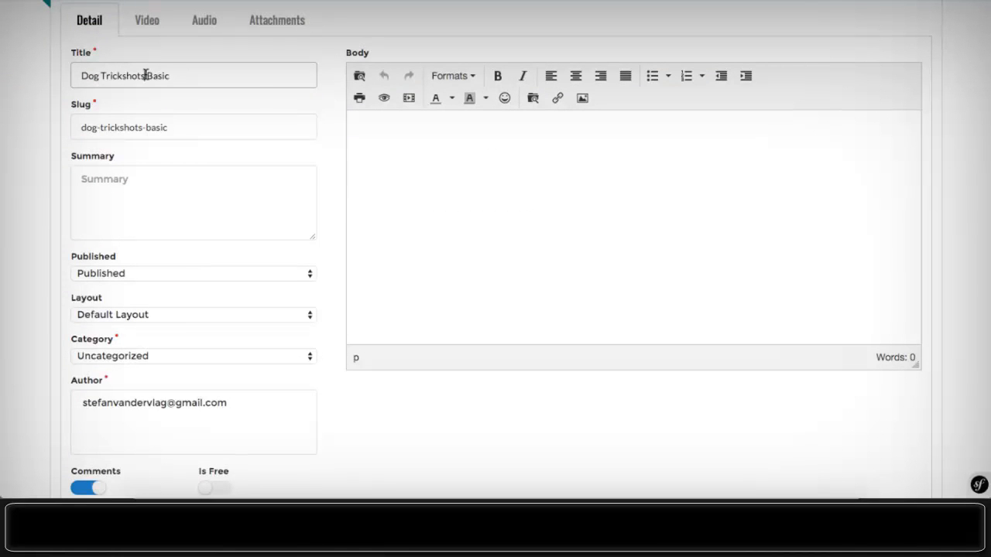
left_click_drag(145, 73, 224, 84)
key("BackSpace")
type("A")
key("BackSpace")
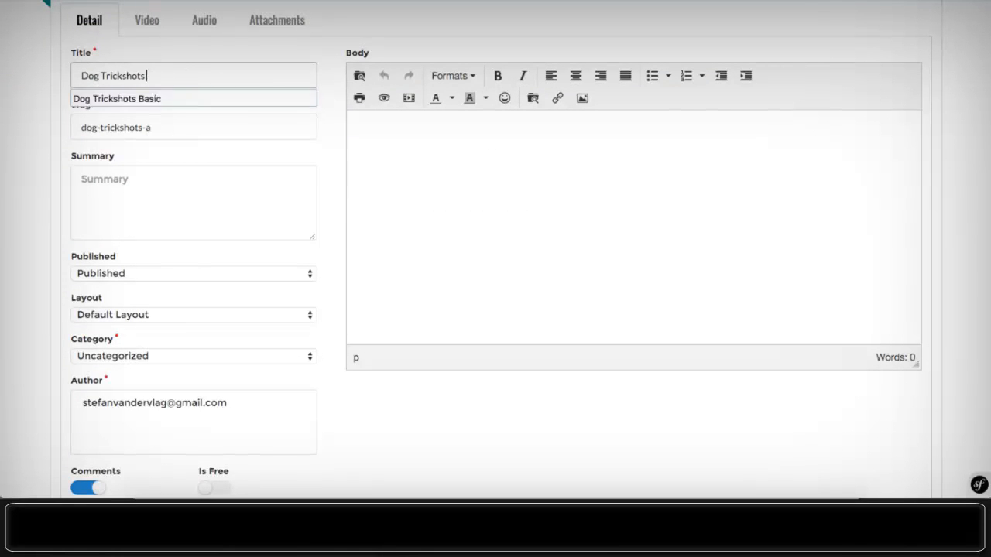
type("Elite")
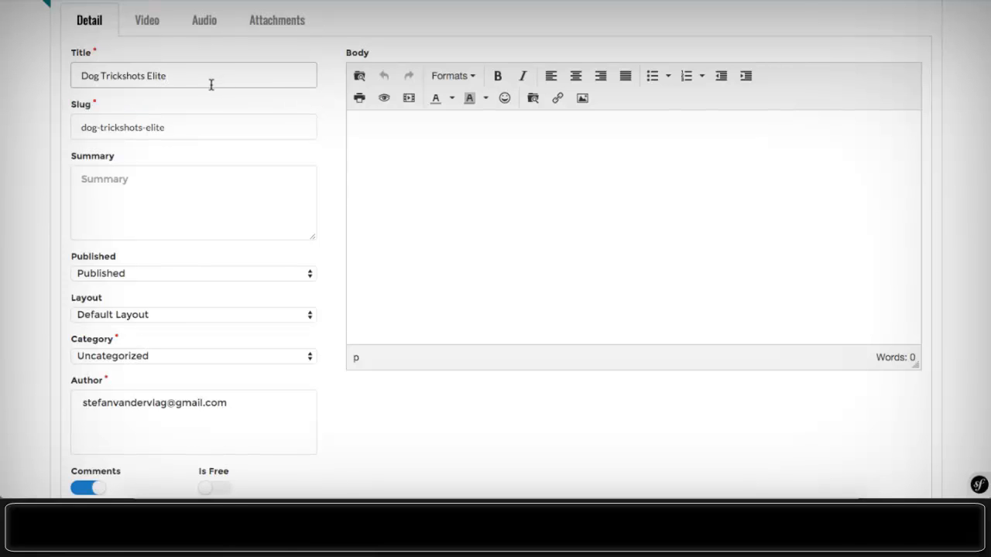
- Paste the title 'Dog Trickshots Elite' into the summary and body
key("super+a")
key("super+c")
type("v")
left_click(174, 188)
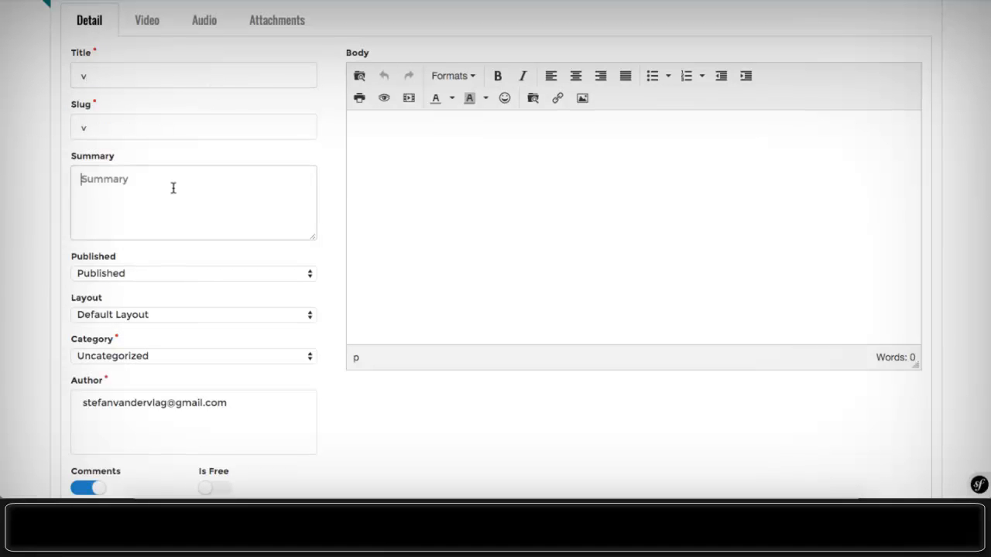
key("super+z")
key("super+z")
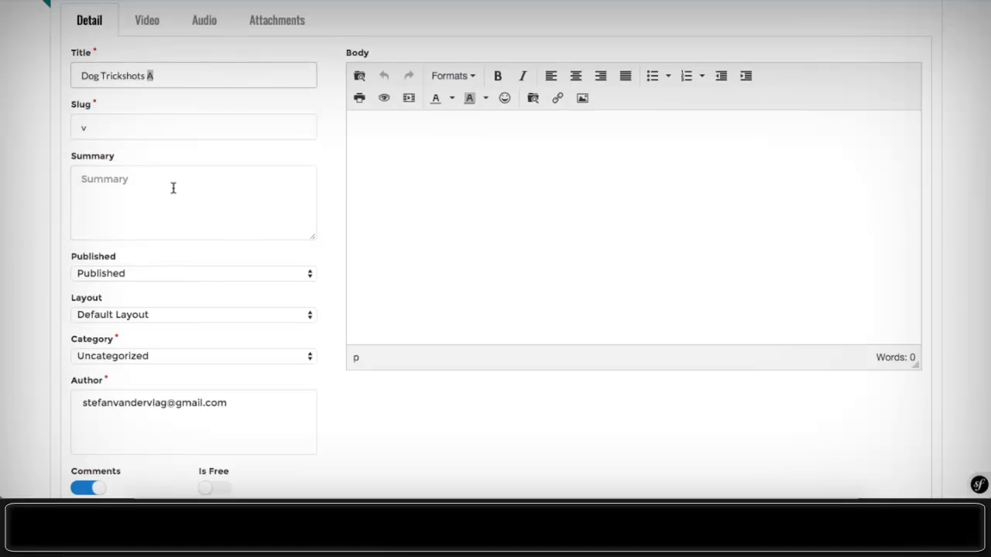
key("super+shift+z")
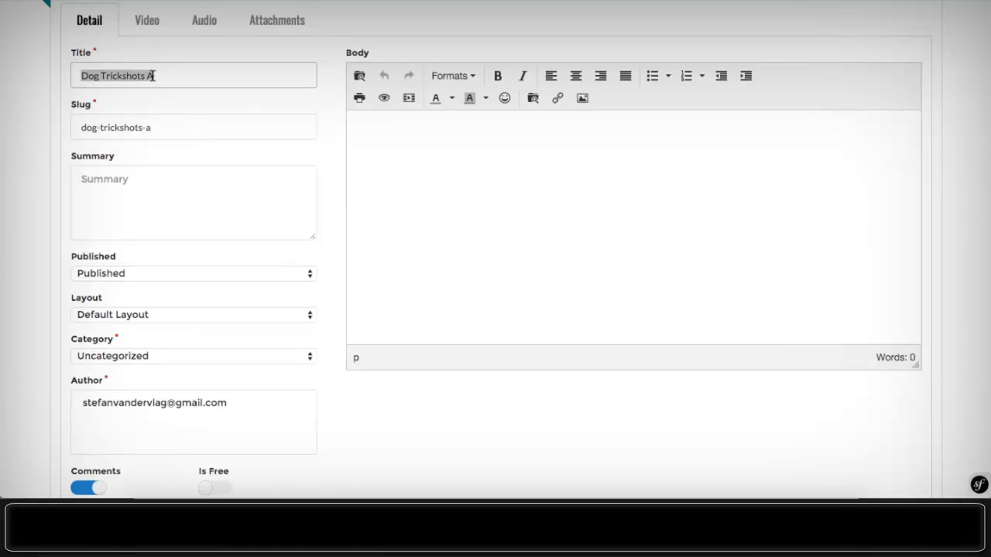
left_click(145, 210)
key("super+v")
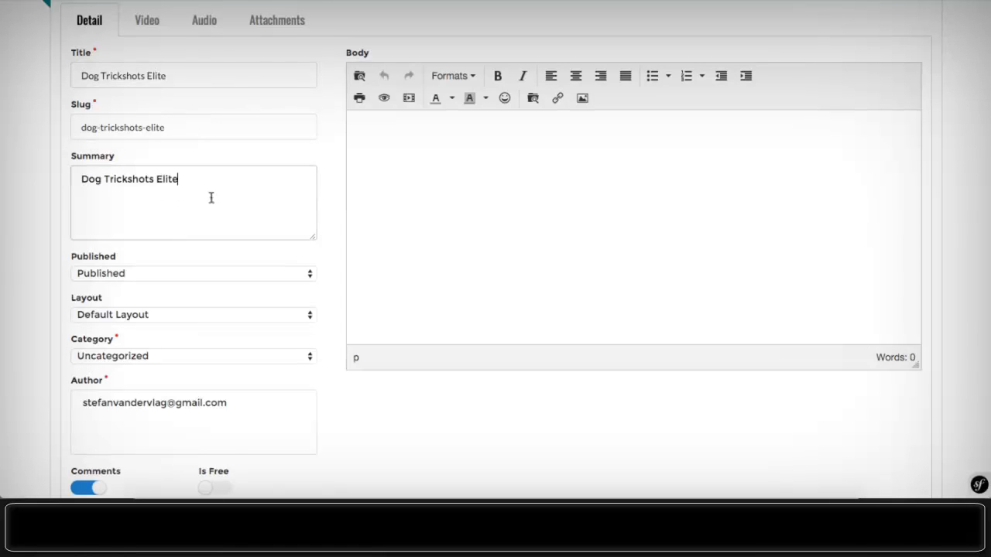
left_click(456, 184)
key("super+v")
- Choose Full Width Layout and category Module 3, reselect the author, and save the page
left_click(179, 317)
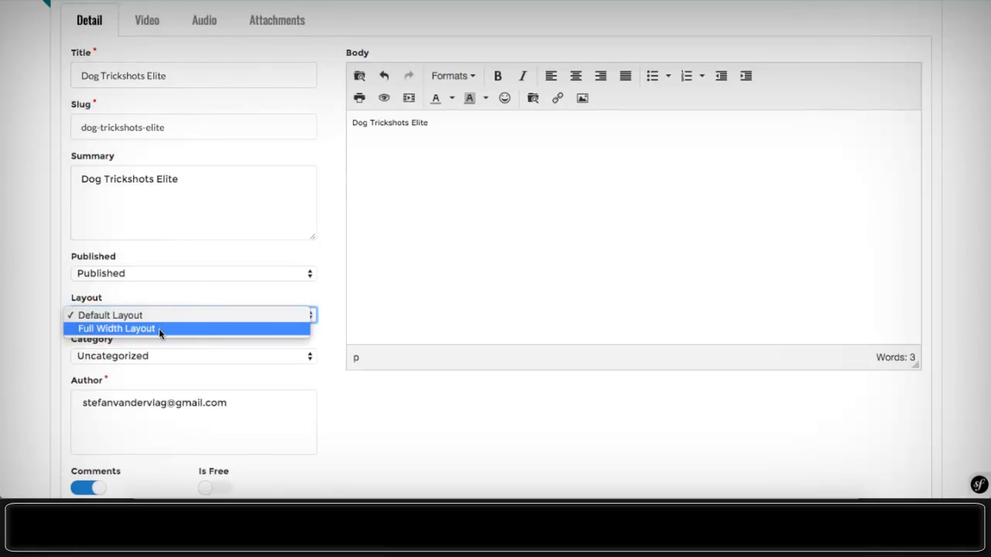
left_click(160, 328)
scroll(163, 319, "down", 1)
left_click(144, 323)
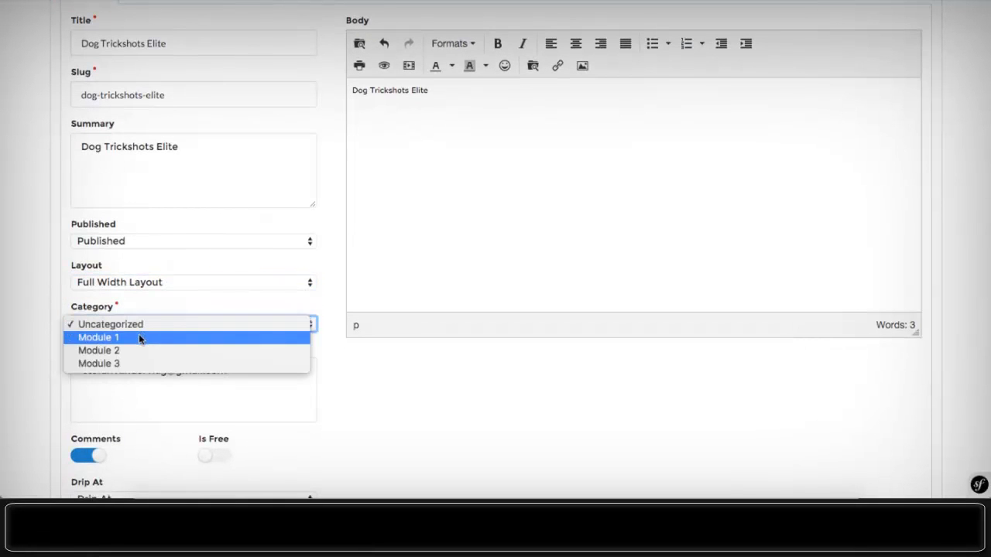
left_click(123, 361)
scroll(178, 307, "down", 5)
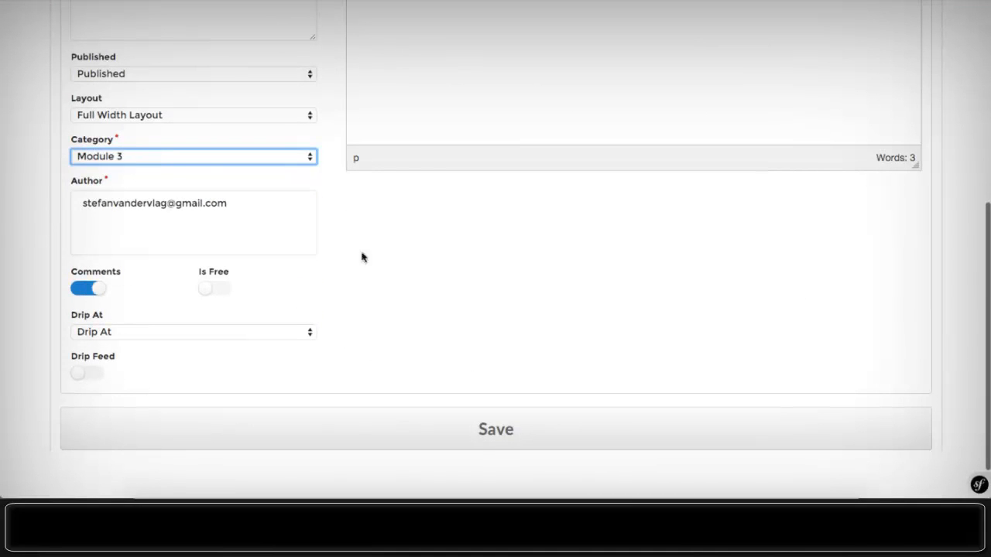
left_click(496, 447)
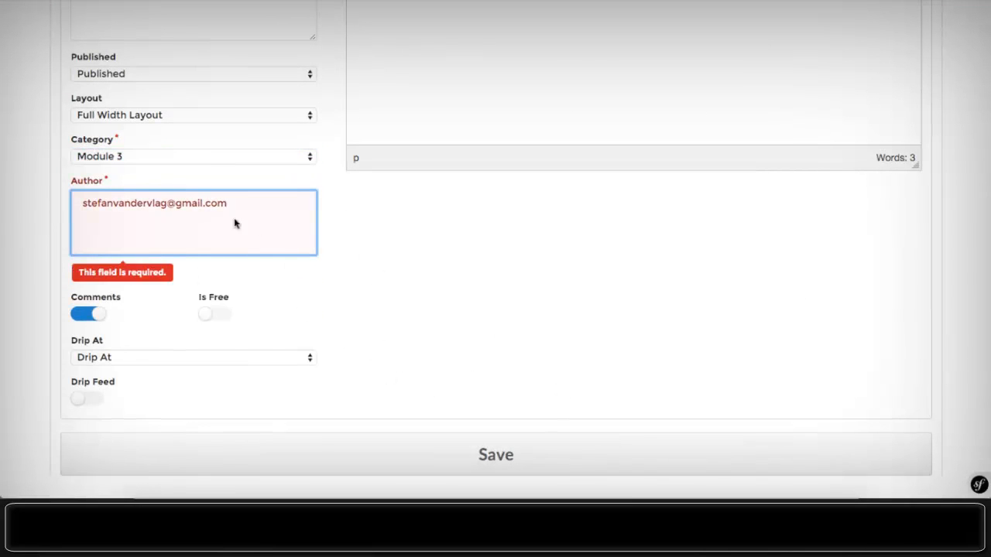
triple_click(196, 203)
left_click(466, 427)
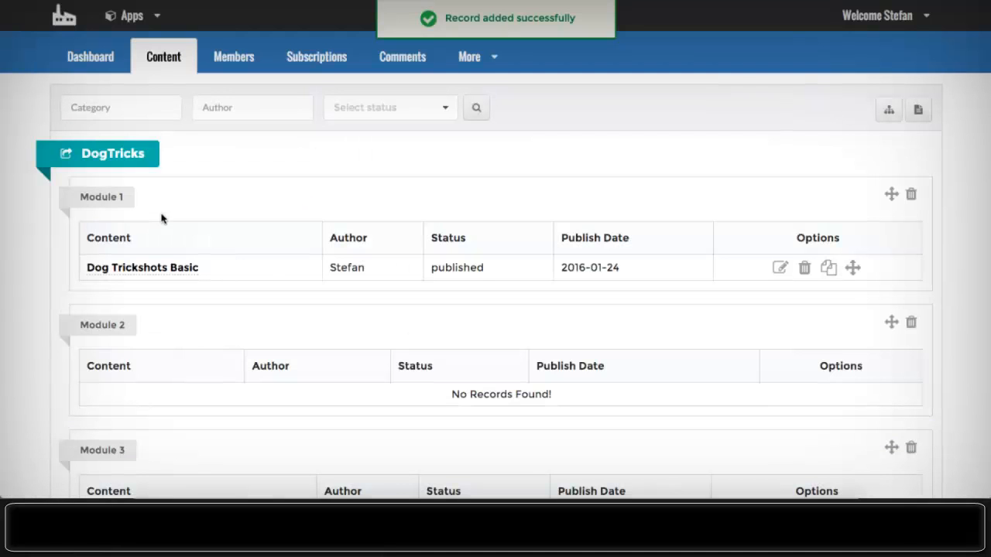
scroll(485, 324, "down", 5)
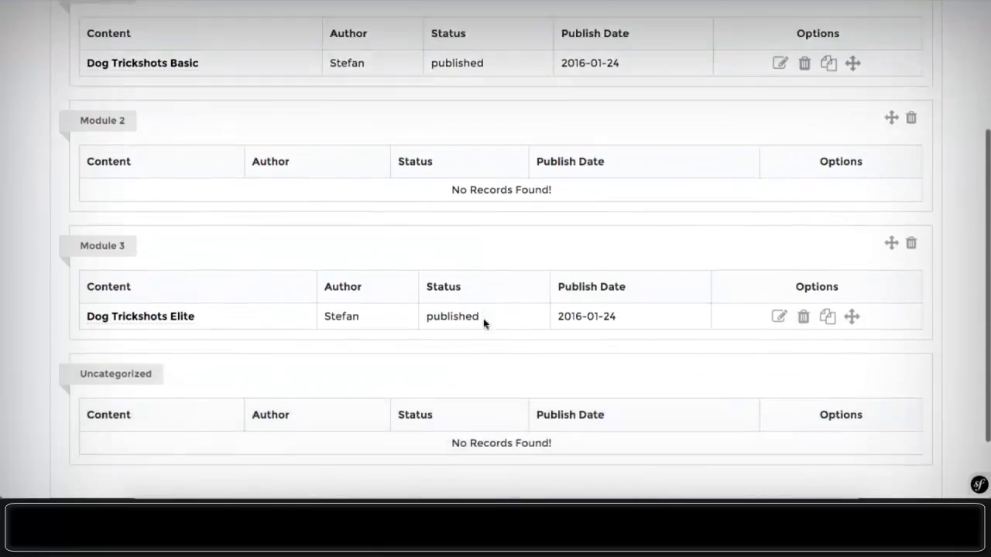
scroll(484, 324, "up", 5)
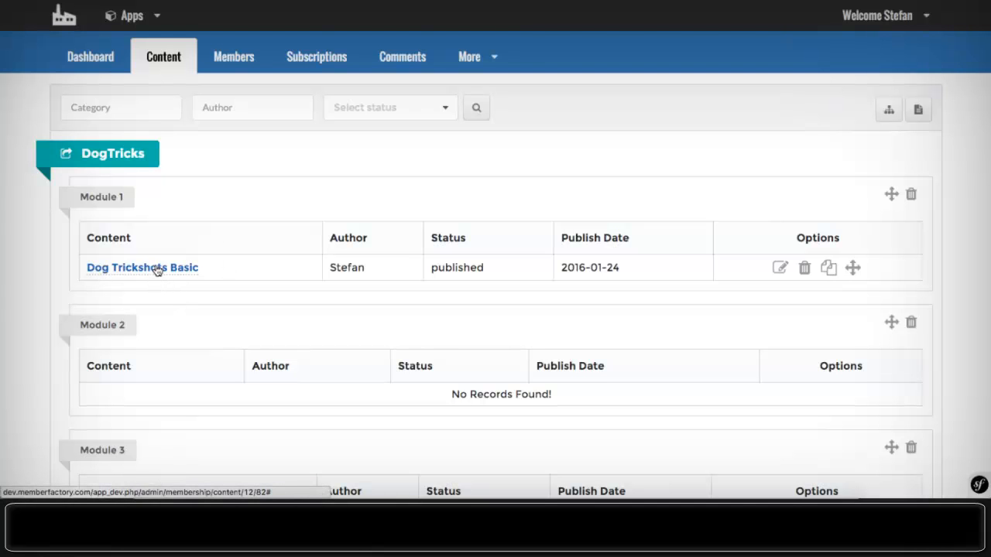
- Open Dog Trickshots Basic for editing and check its Video, Audio and Attachments sections
left_click(781, 269)
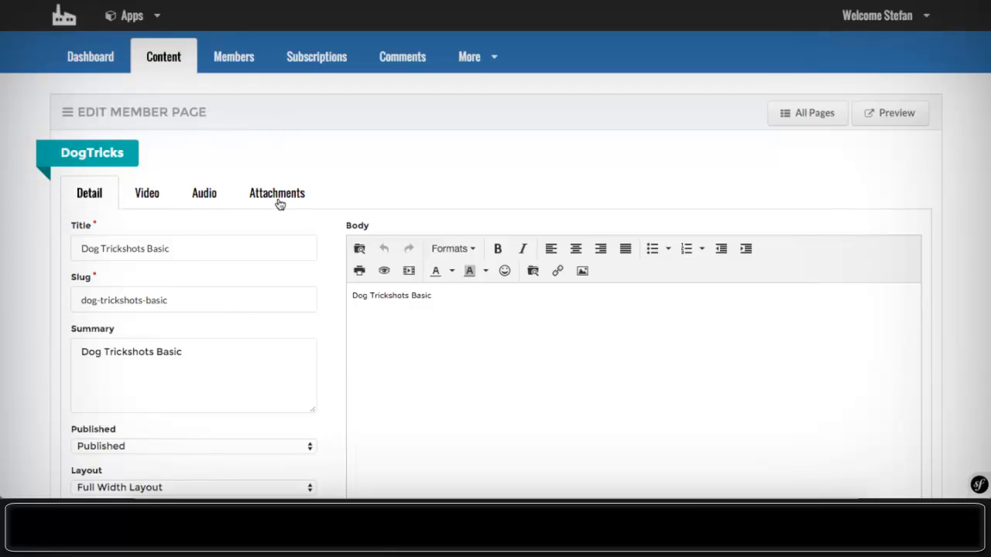
left_click(155, 200)
left_click(204, 193)
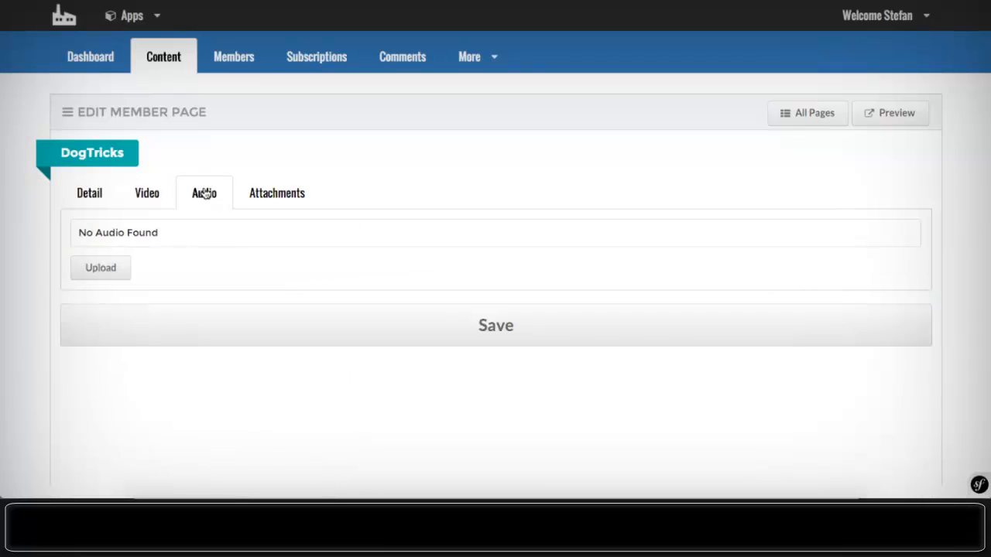
left_click(256, 194)
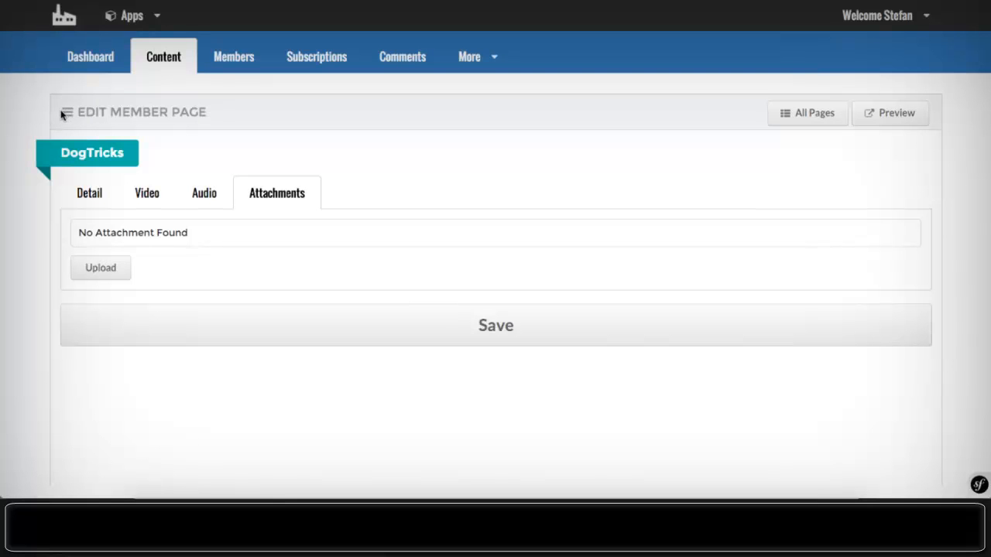
- Go from Dashboard and Content to the empty DogTricks Comments list
left_click(90, 60)
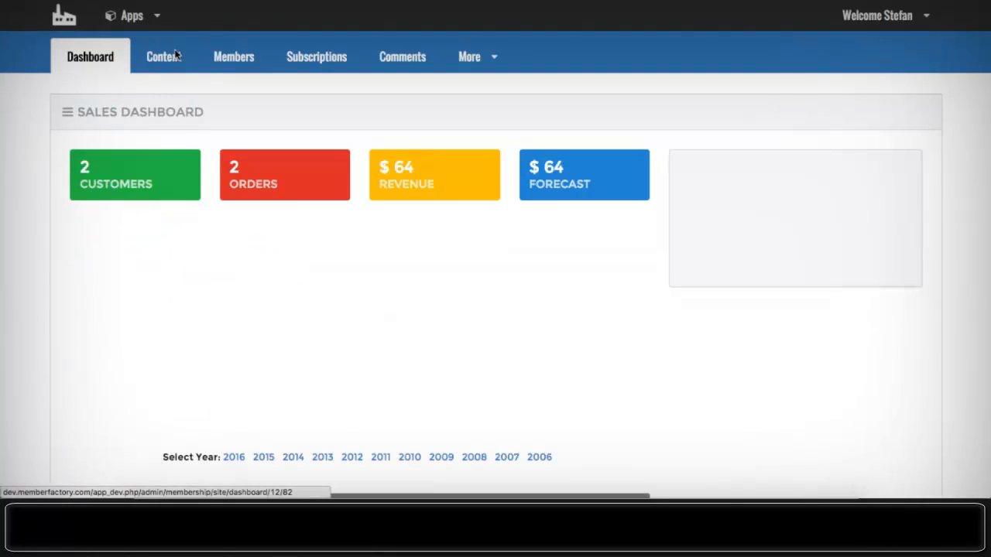
left_click(173, 57)
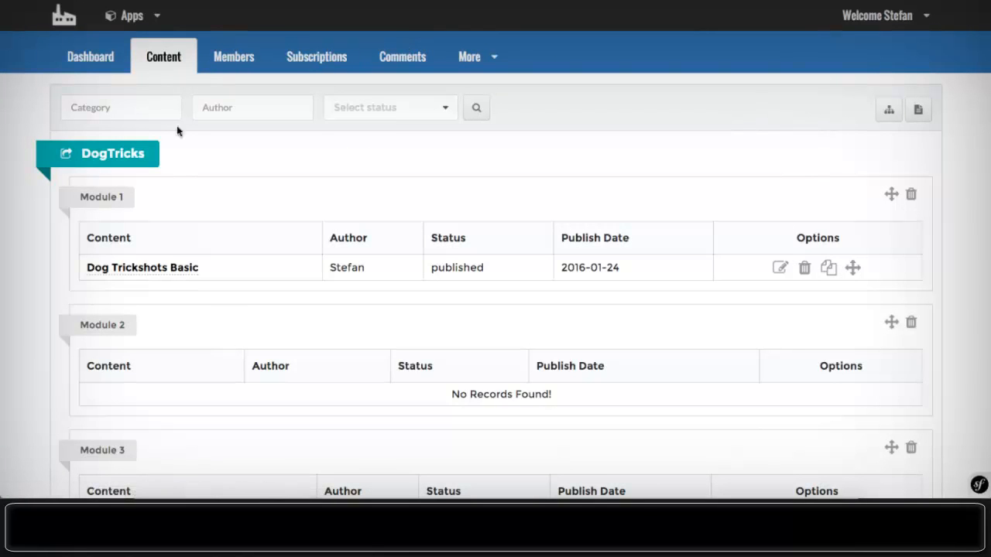
scroll(218, 224, "down", 4)
scroll(217, 224, "up", 5)
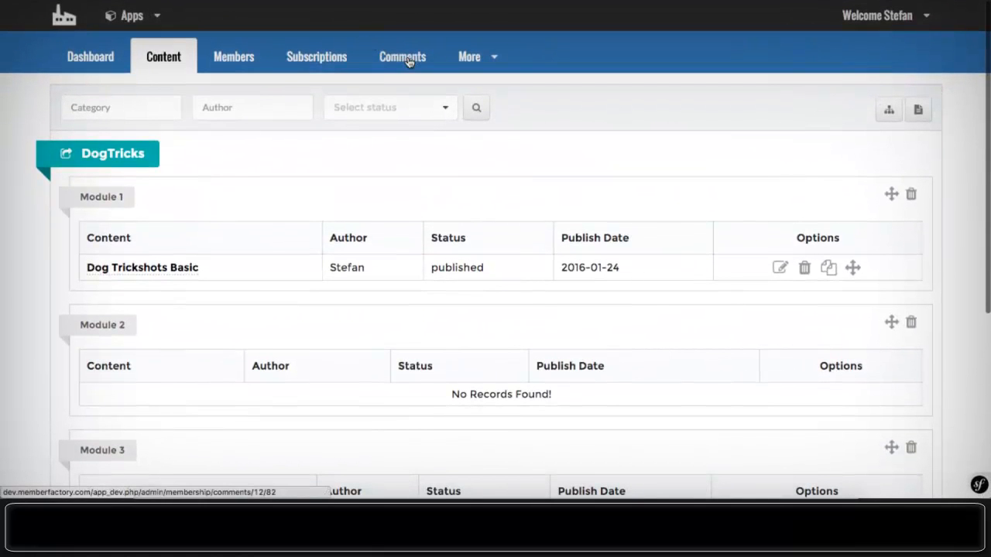
left_click(408, 62)
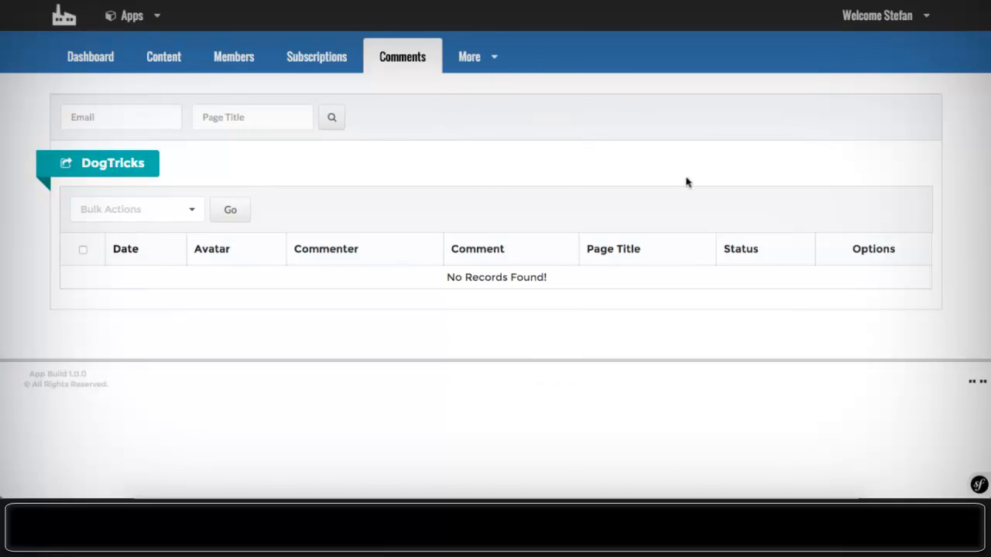
- Open the More menu and scroll through its Site Settings and Site Management entries
left_click(491, 60)
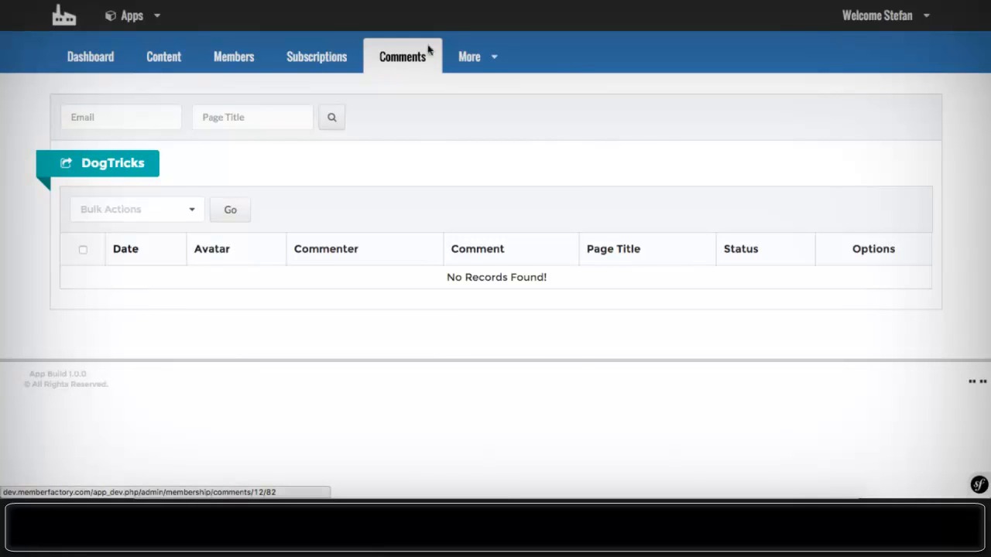
mouse_move(473, 56)
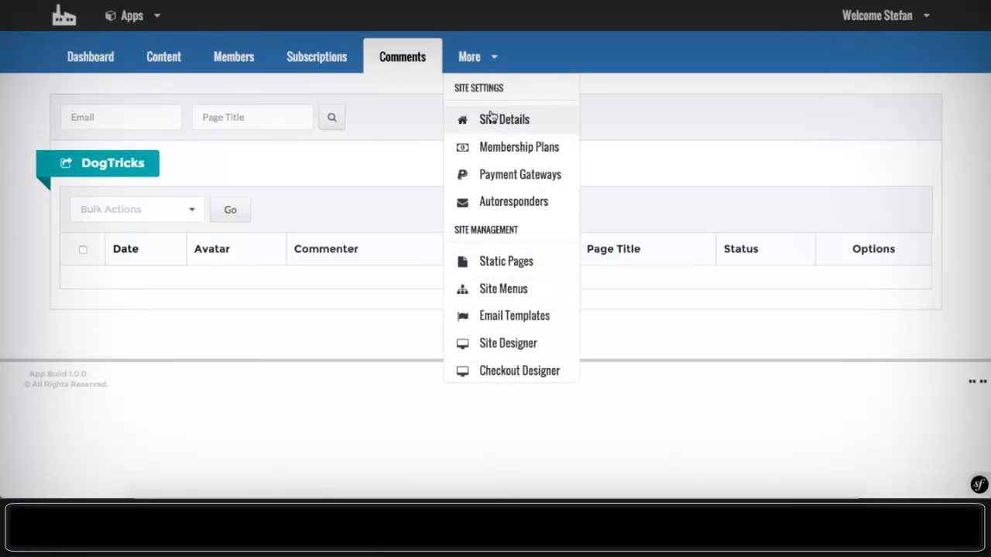
scroll(494, 126, "down", 2)
scroll(494, 127, "down", 5)
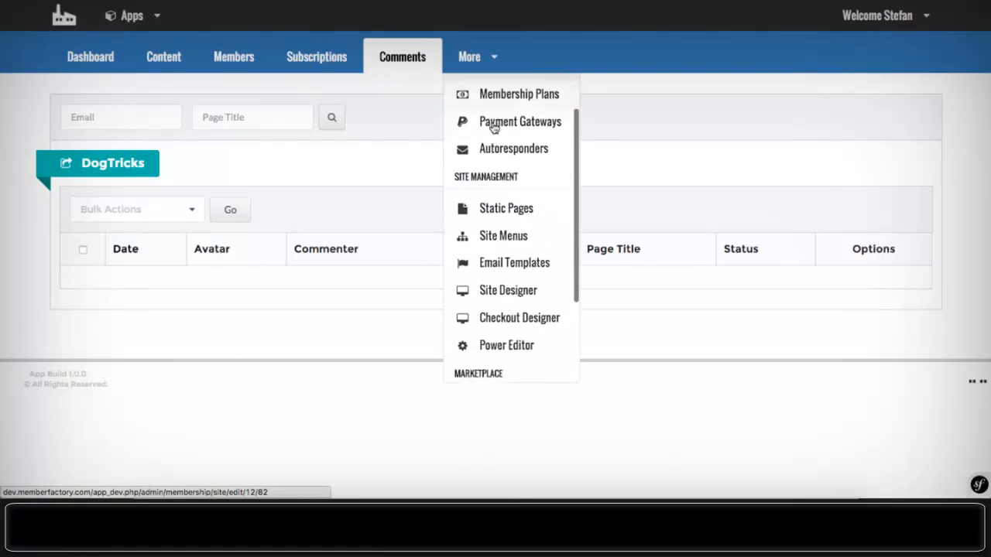
scroll(494, 127, "up", 5)
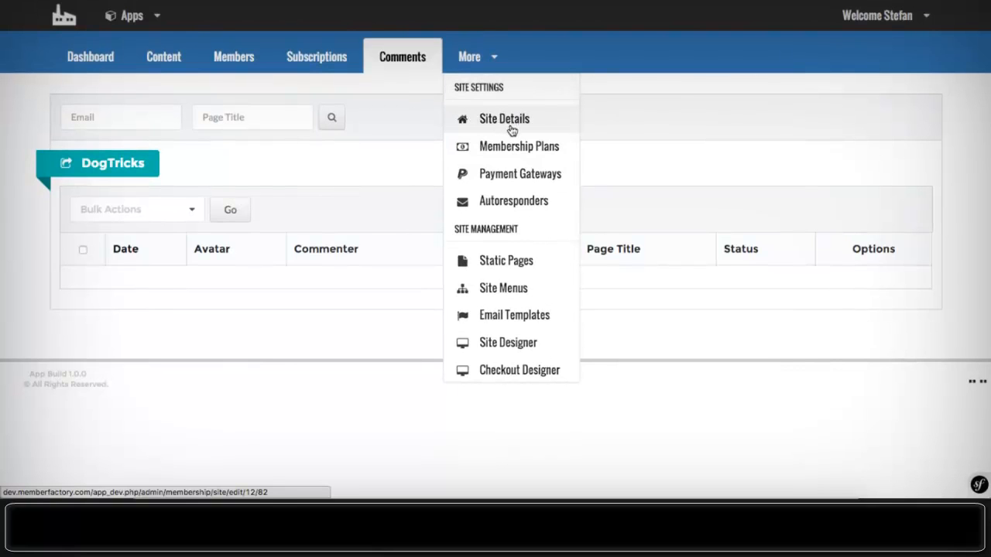
- Open the Autoresponder settings and scroll through the new autoresponder form
left_click(517, 202)
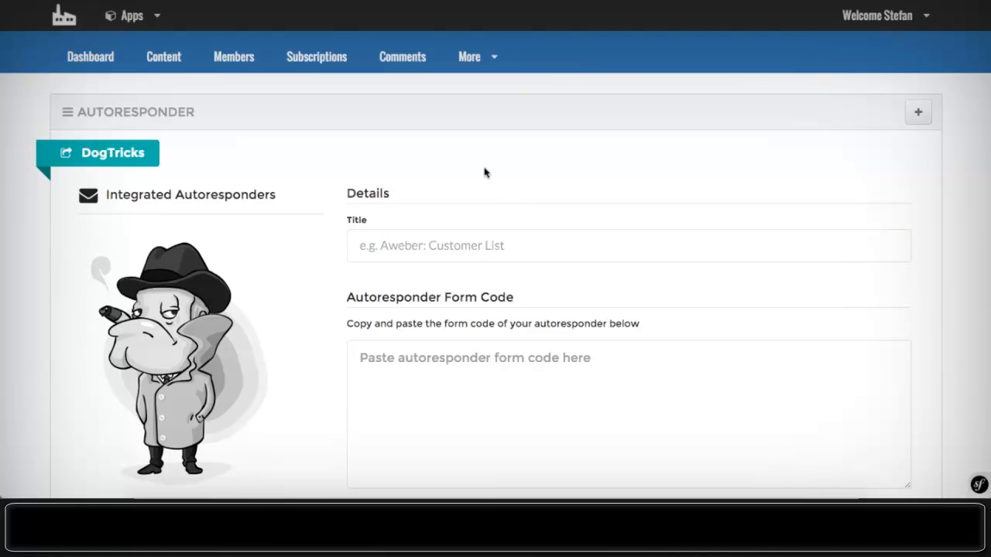
scroll(485, 171, "down", 3)
scroll(484, 171, "down", 2)
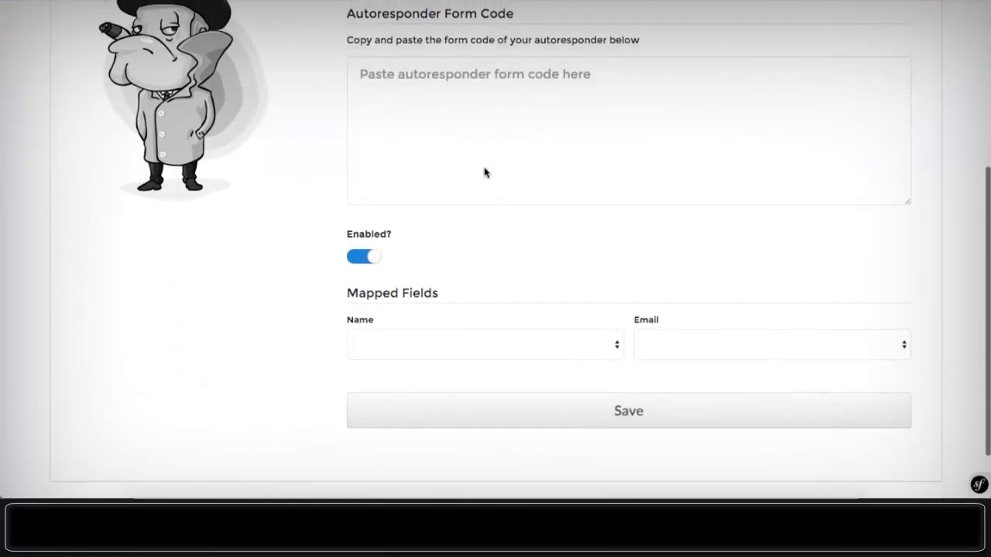
scroll(485, 171, "up", 2)
scroll(484, 171, "down", 3)
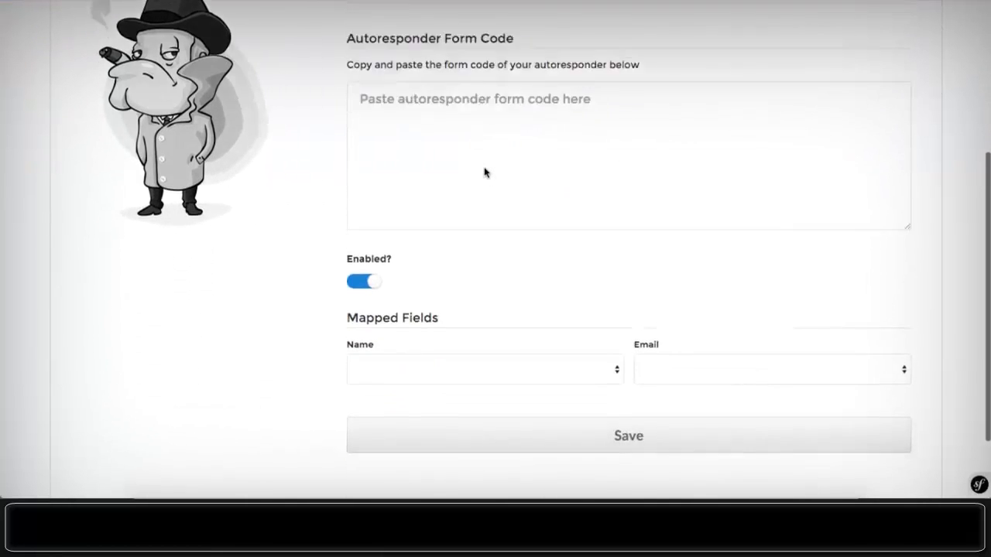
scroll(485, 171, "up", 2)
scroll(484, 172, "down", 3)
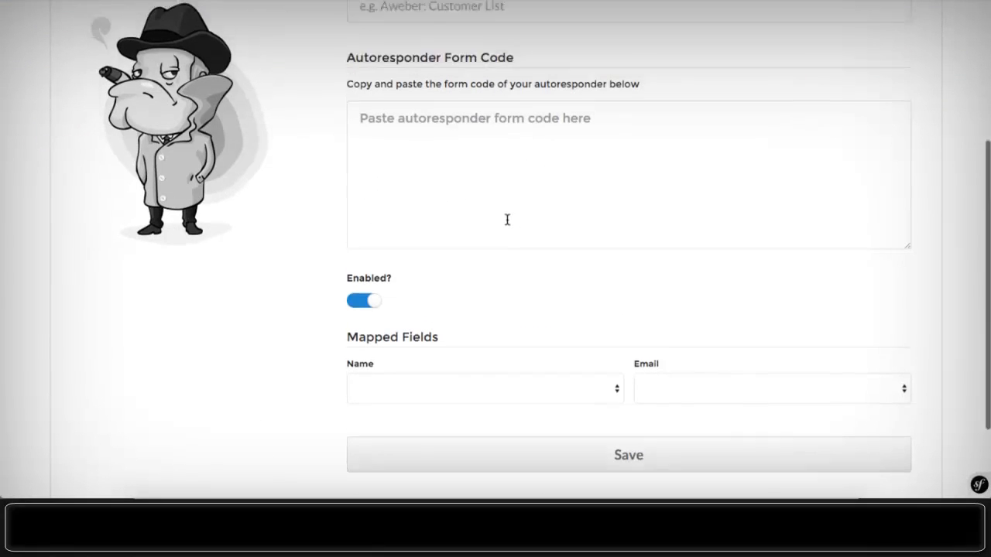
scroll(506, 220, "up", 3)
scroll(507, 219, "down", 4)
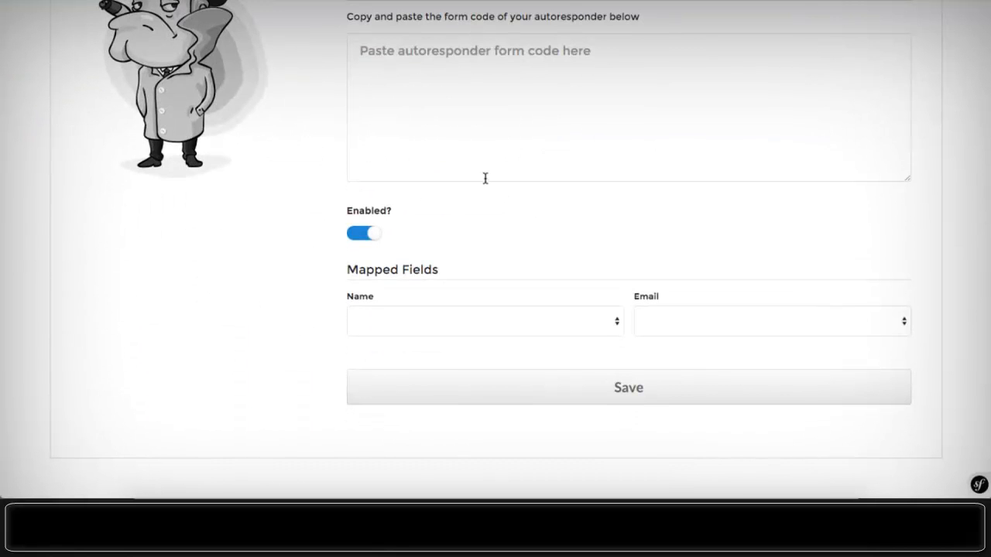
- Open the More menu again and scroll down to reveal Static Pages
scroll(485, 179, "up", 3)
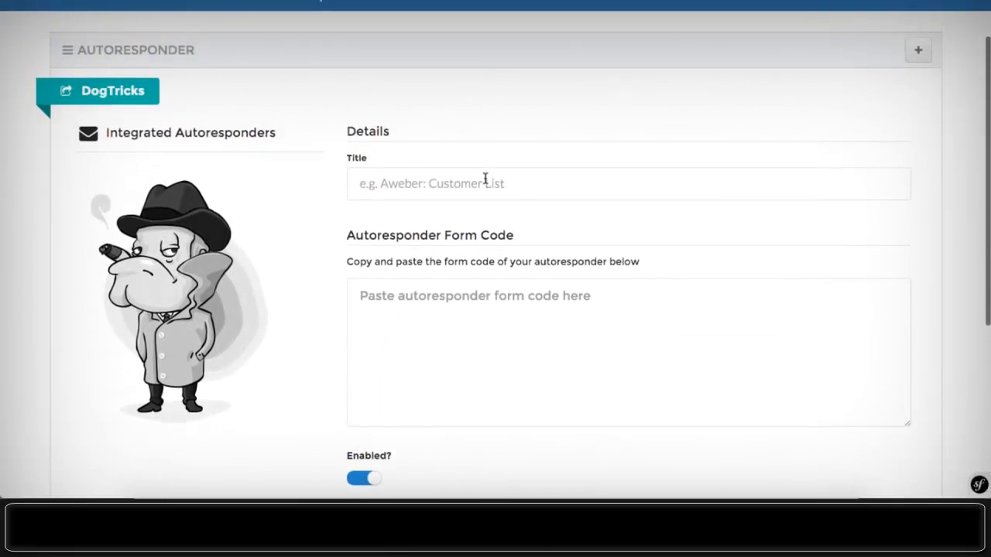
scroll(440, 168, "down", 4)
scroll(442, 168, "up", 5)
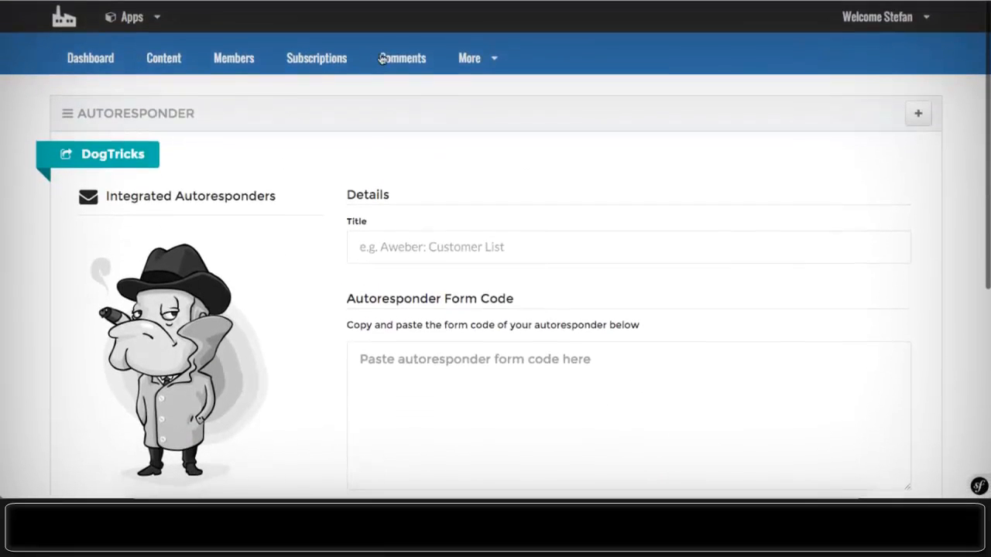
left_click(472, 58)
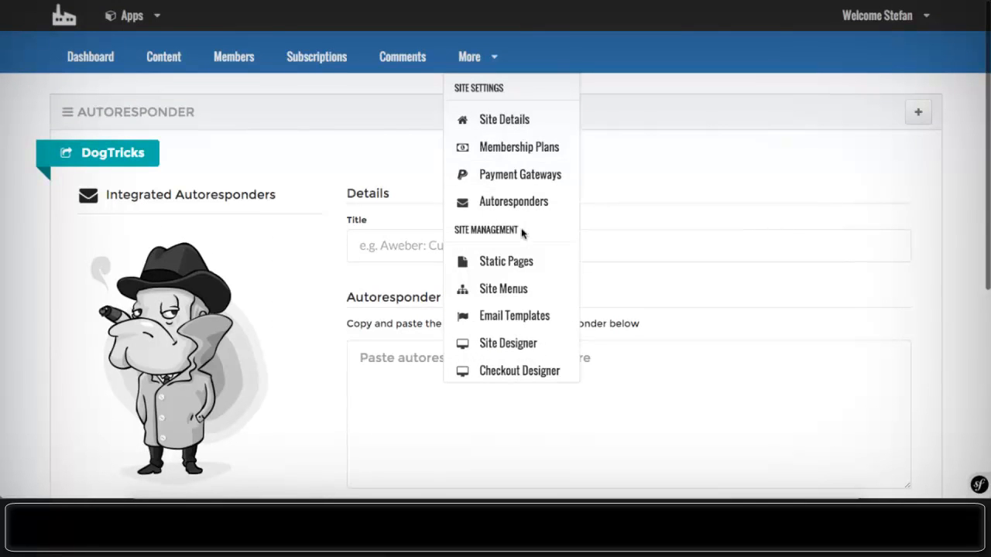
scroll(511, 228, "down", 2)
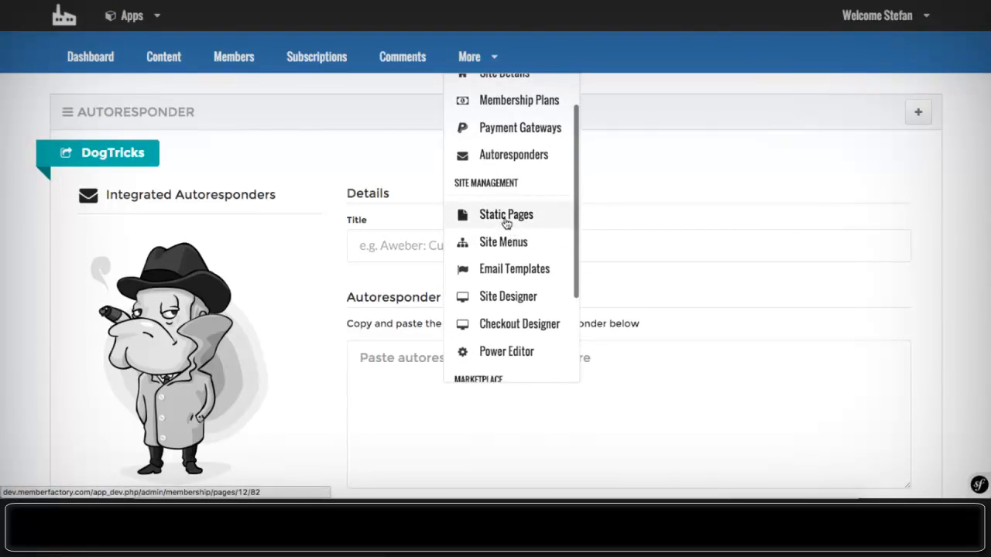
- Review the DogTricks static pages list, which holds only the published welcome page dated 2016-01-24
left_click(502, 217)
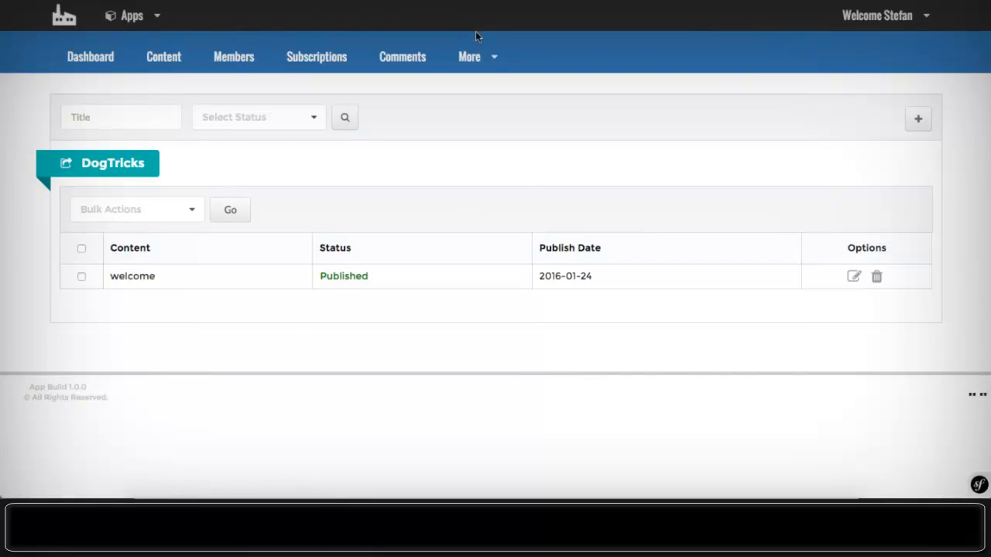
left_click(471, 56)
scroll(523, 182, "down", 2)
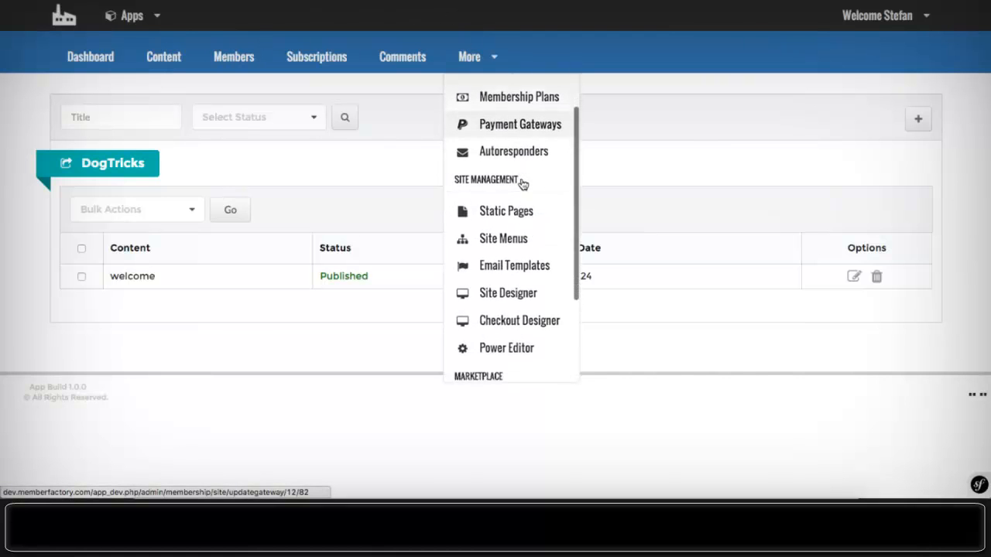
- On the Site Menus page, select the Module 1, Module 2 and Module 3 categories and try adding them
left_click(503, 227)
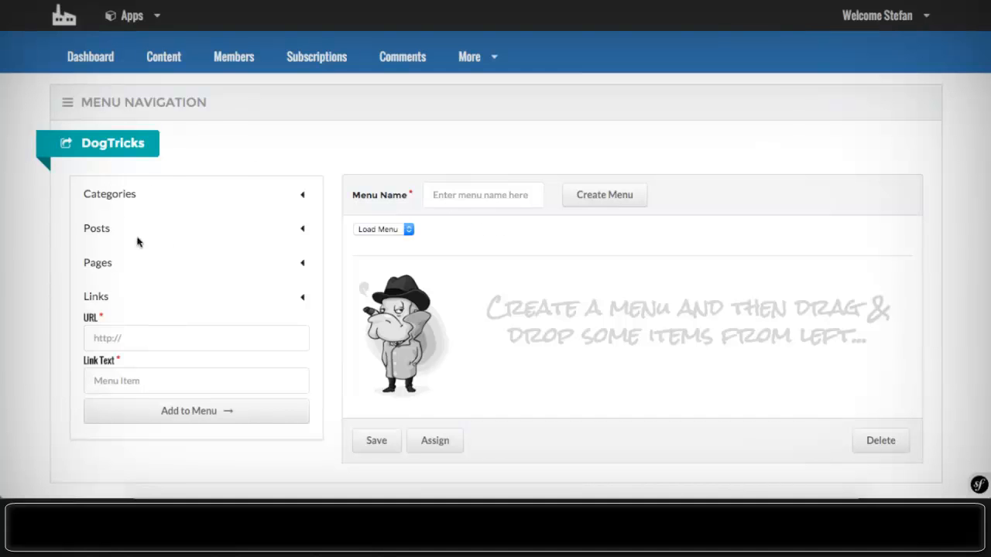
left_click(128, 198)
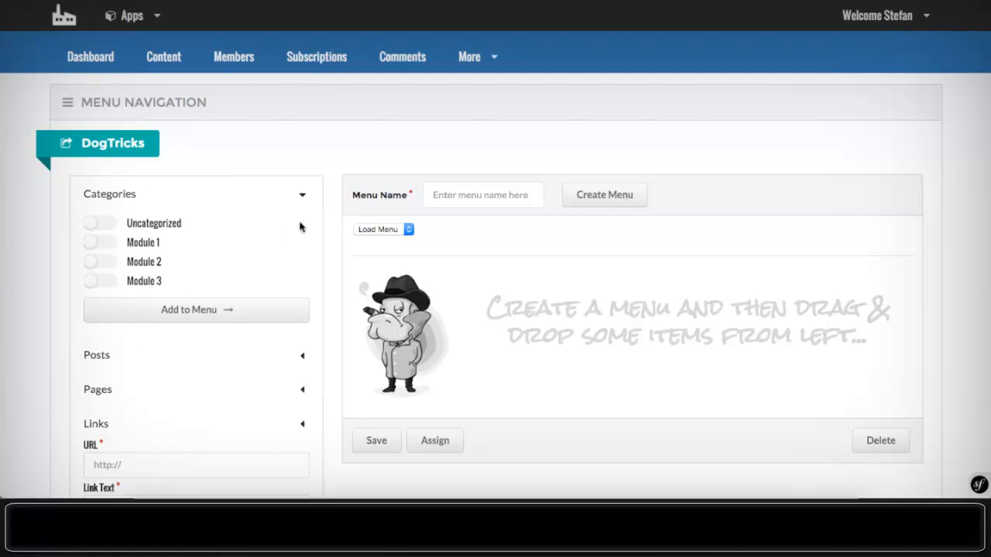
left_click(100, 242)
left_click(101, 264)
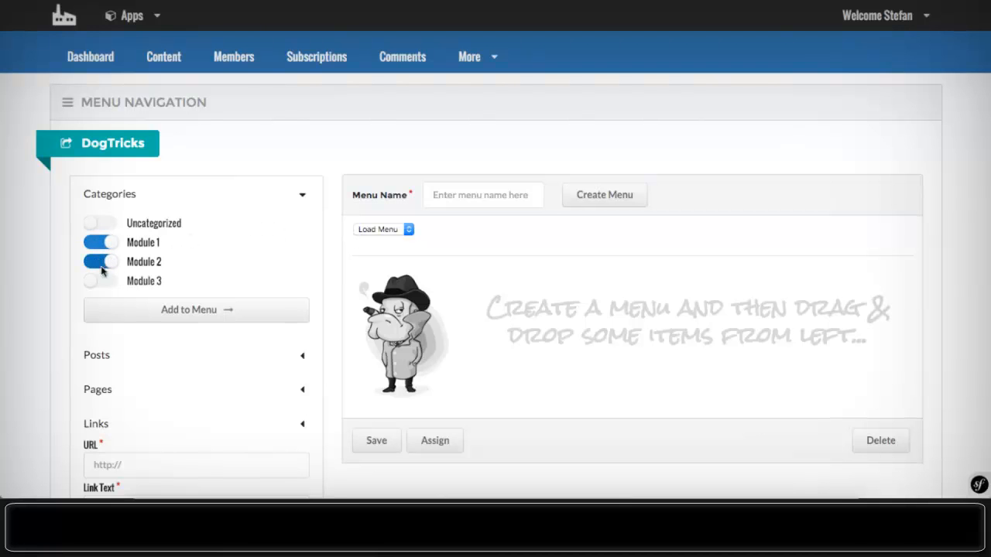
left_click(100, 281)
left_click(155, 314)
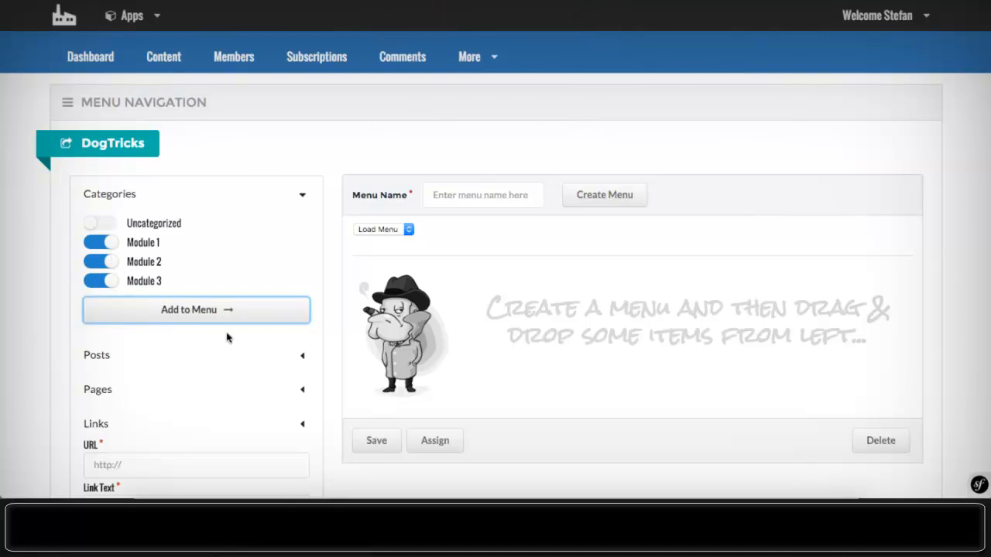
- Create a new site menu named menu1 and check the still-empty menu
left_click(482, 198)
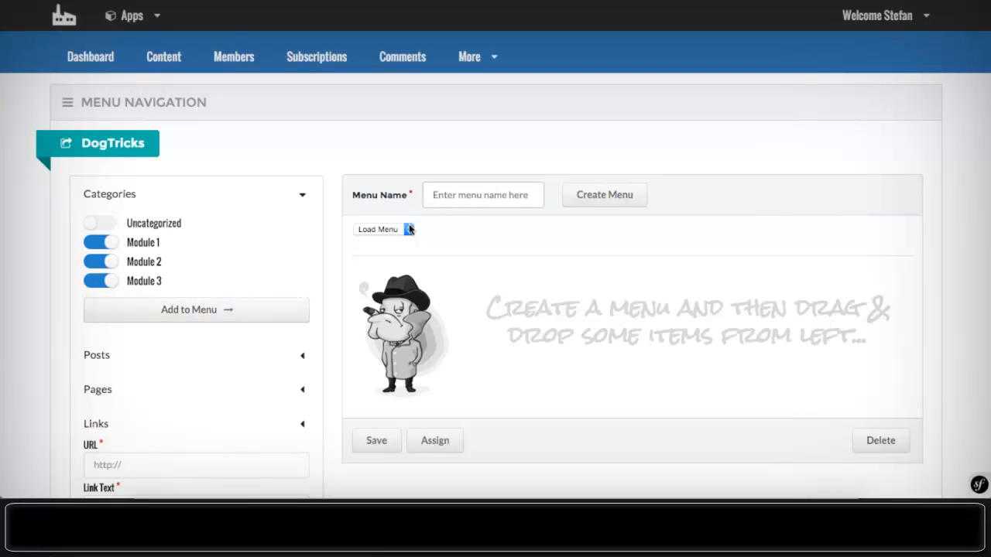
left_click(461, 166)
left_click(454, 194)
type("menu1")
left_click(606, 196)
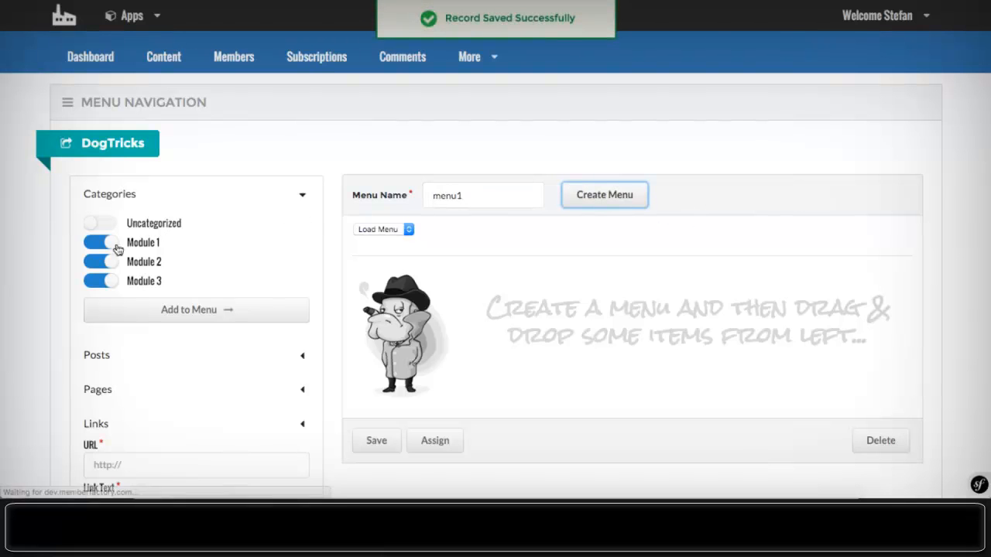
left_click(189, 317)
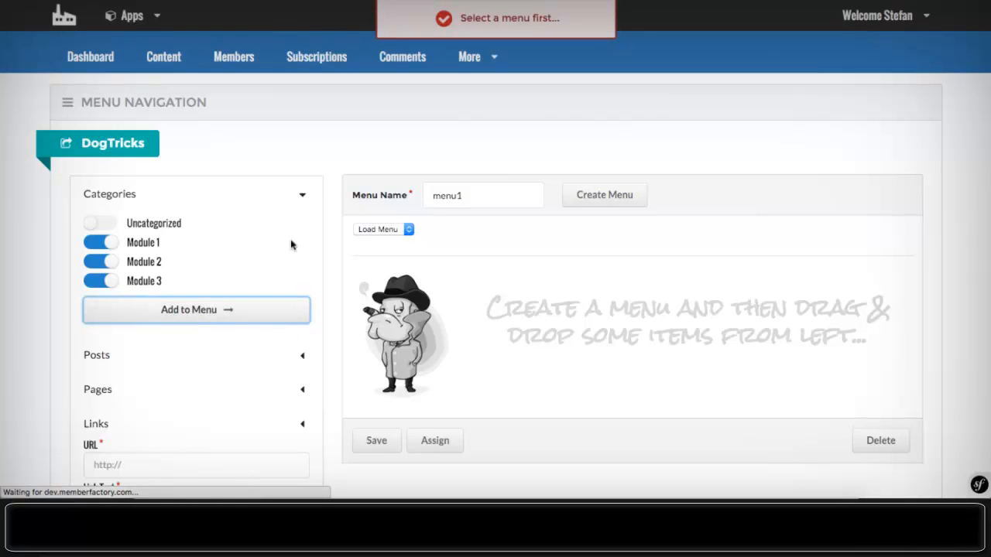
scroll(173, 271, "down", 3)
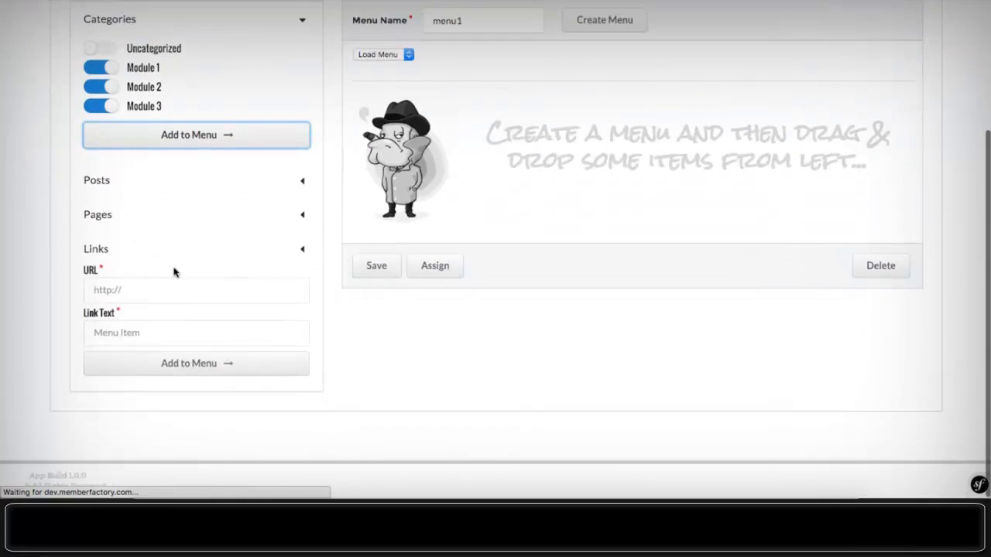
scroll(169, 282, "up", 3)
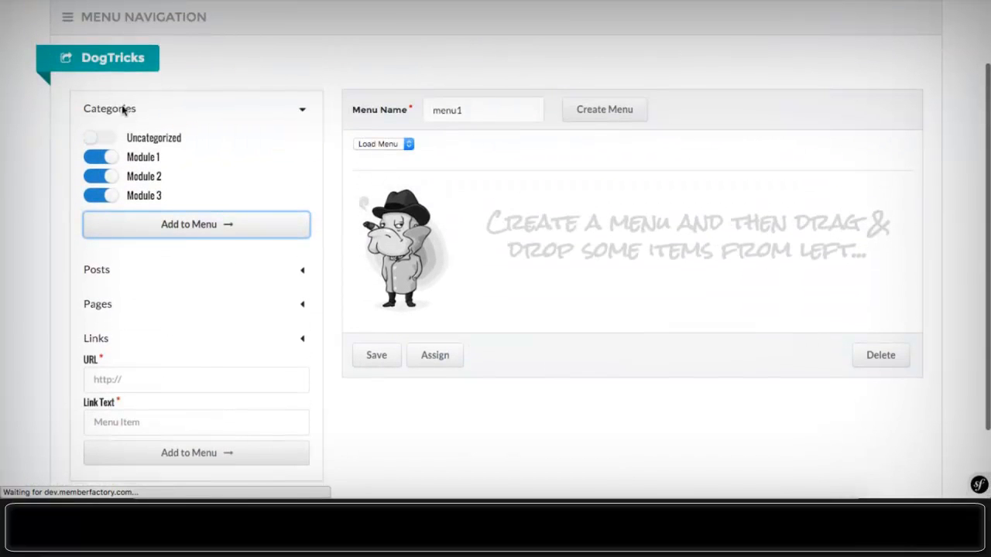
scroll(256, 127, "down", 1)
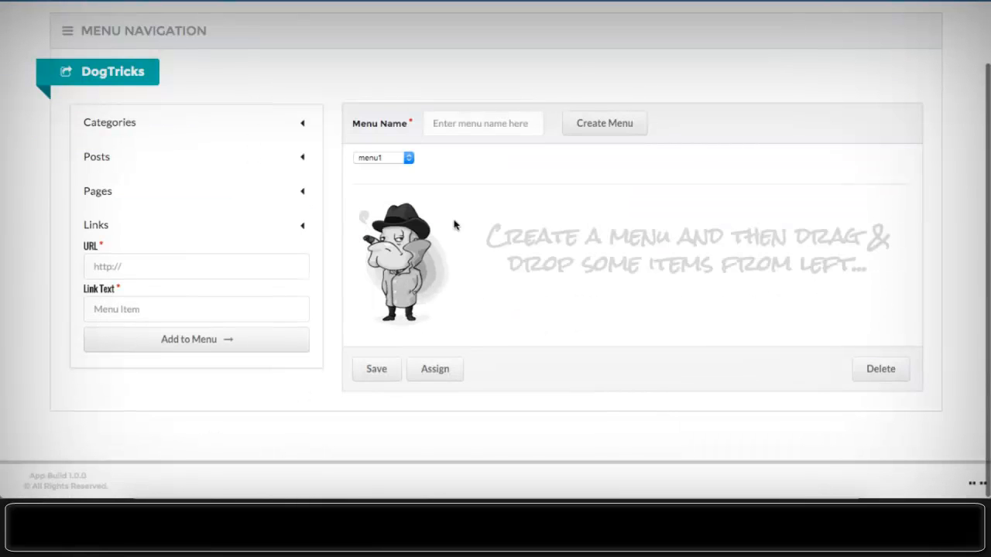
- Add the Module 1, Module 2 and Module 3 categories to menu1
left_click(120, 125)
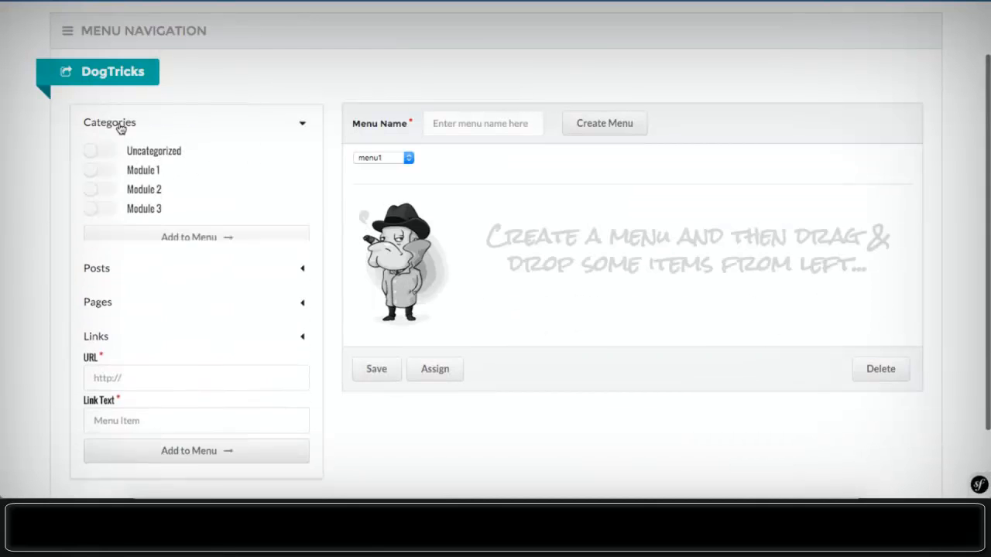
left_click(101, 170)
left_click(96, 190)
left_click(102, 209)
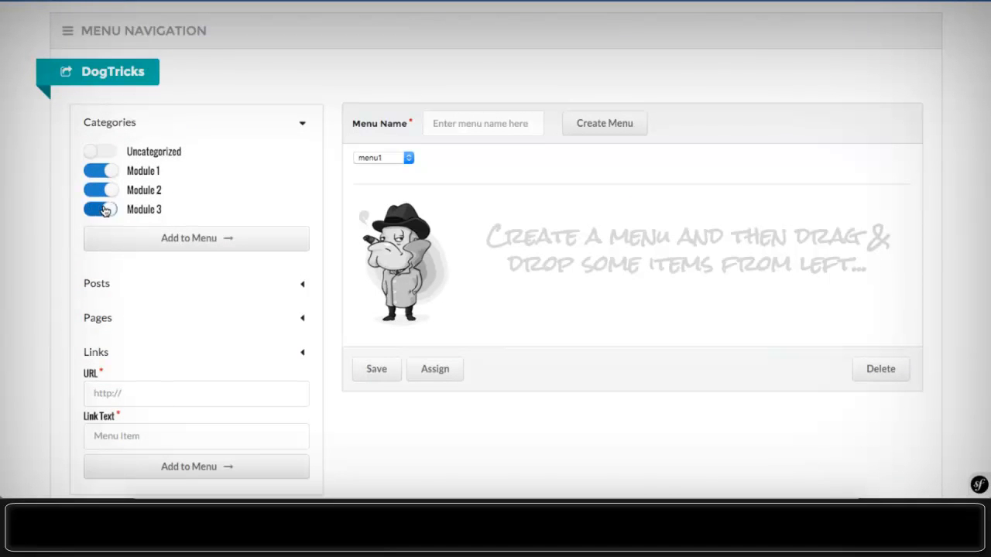
left_click(232, 238)
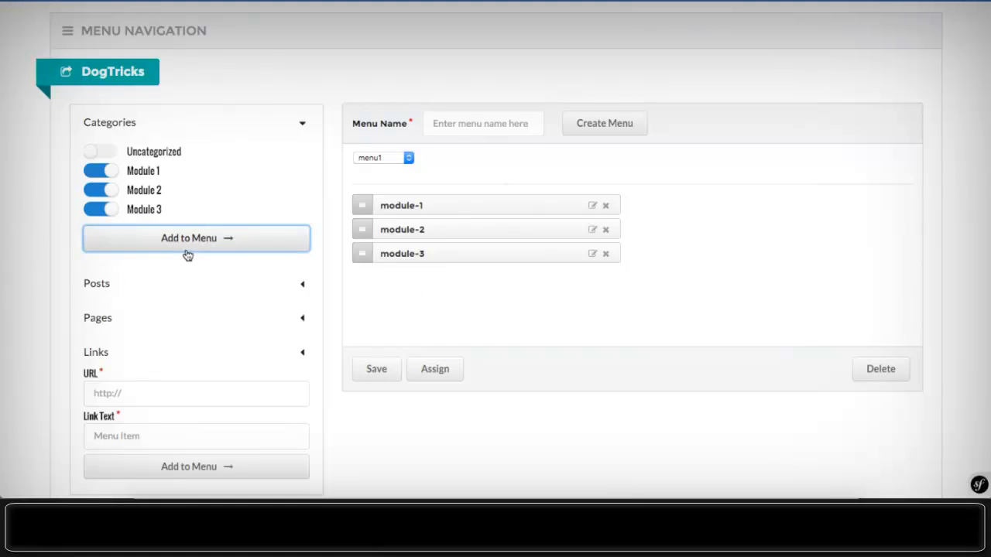
- Browse the Posts and Pages panels available for adding to the menu
left_click(139, 294)
left_click(137, 286)
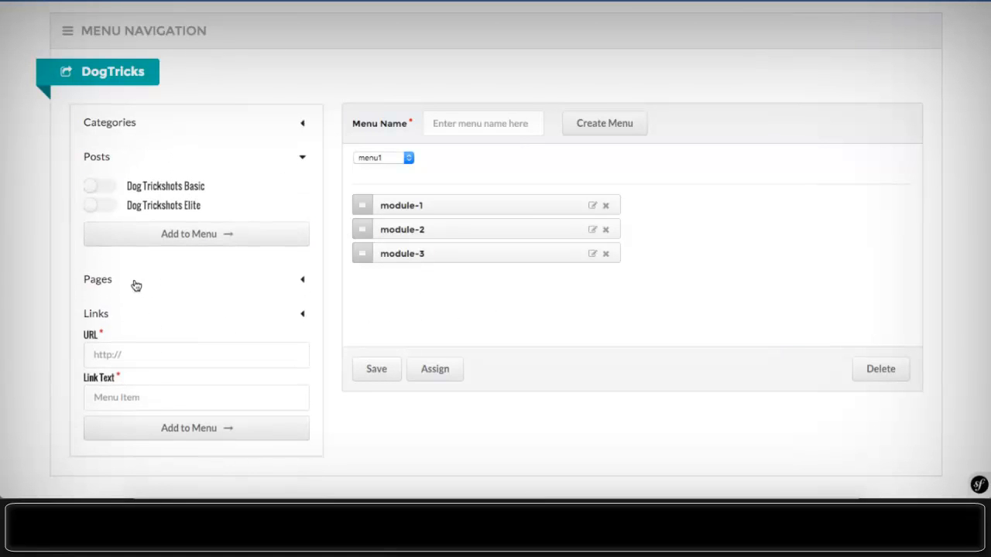
left_click(130, 278)
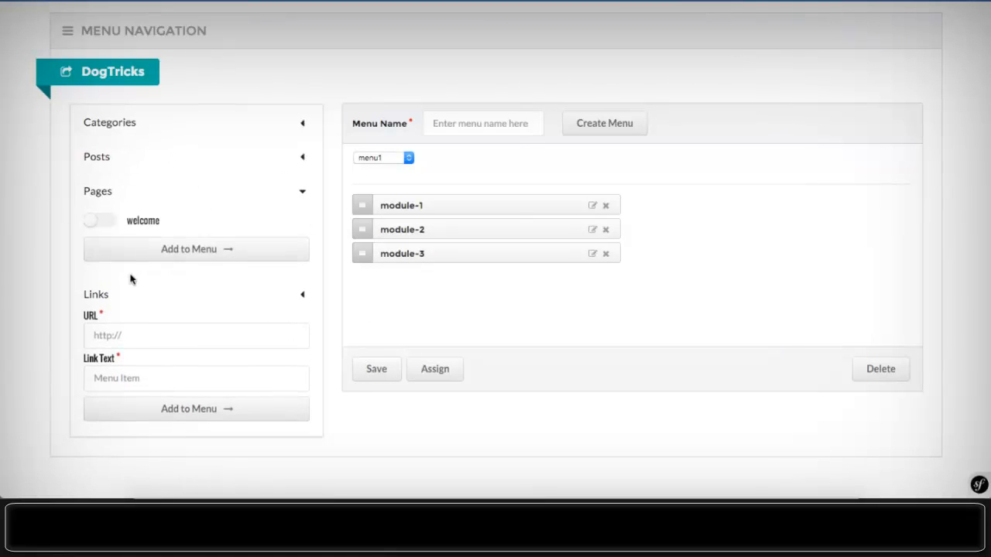
left_click(109, 197)
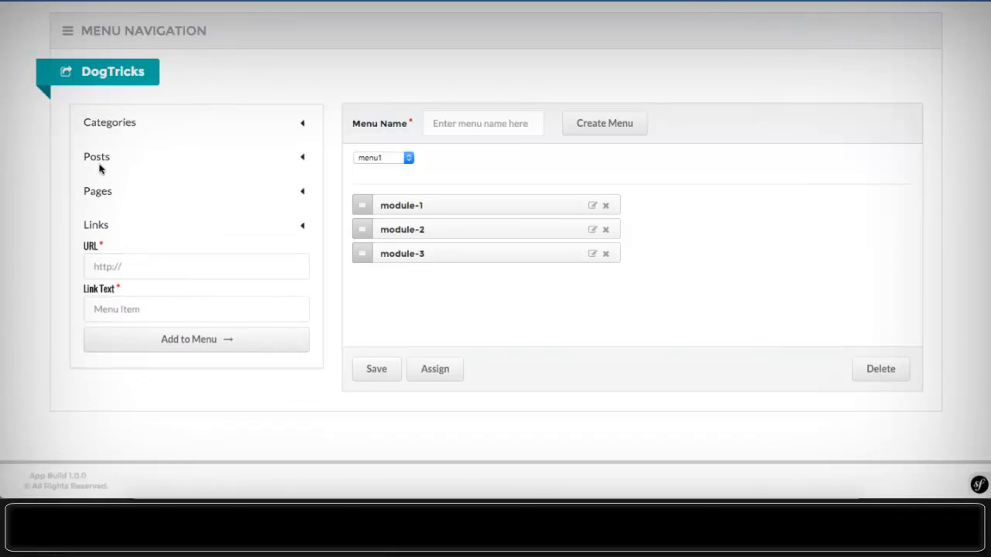
left_click(100, 158)
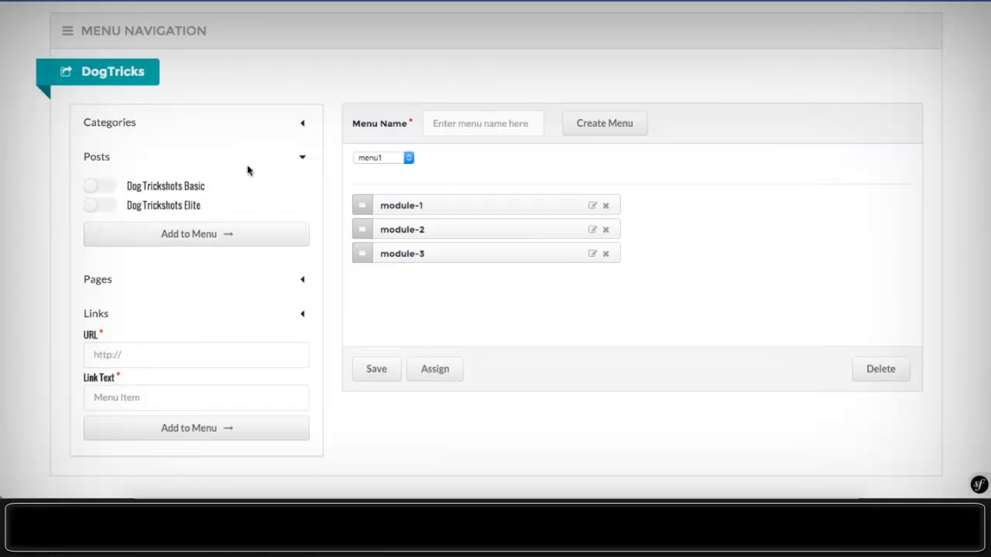
scroll(513, 268, "up", 2)
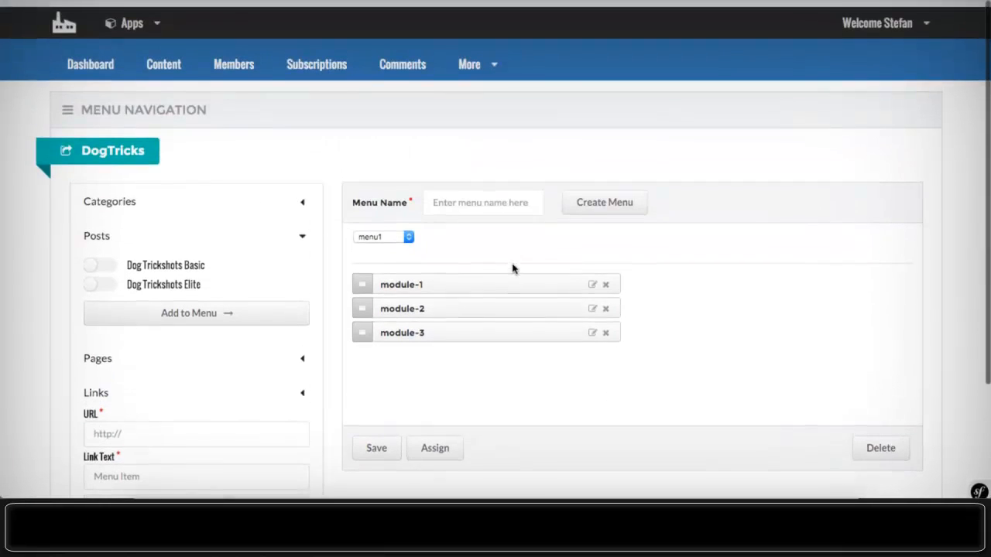
- Go to the DogTricks Email Templates settings via the More menu
left_click(469, 57)
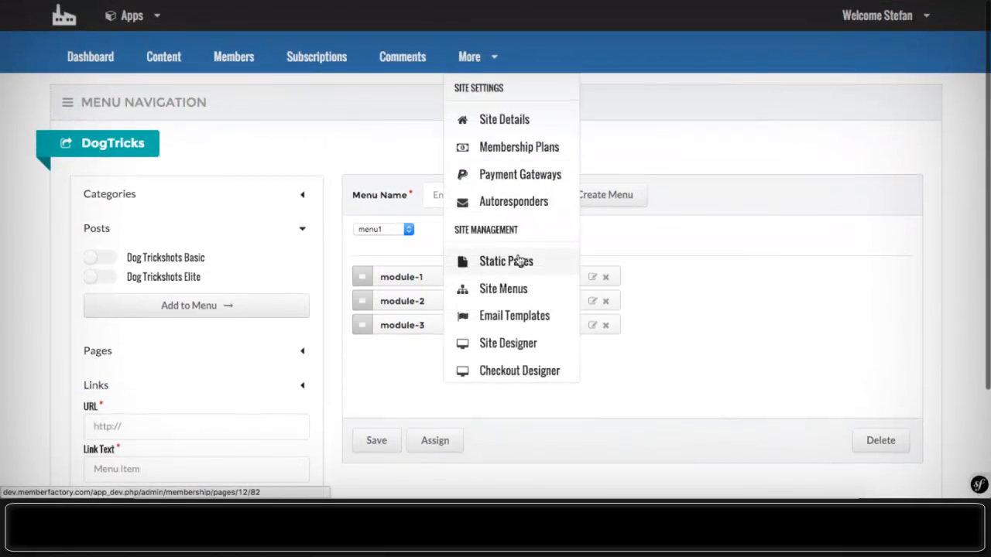
scroll(519, 260, "down", 1)
scroll(518, 263, "down", 1)
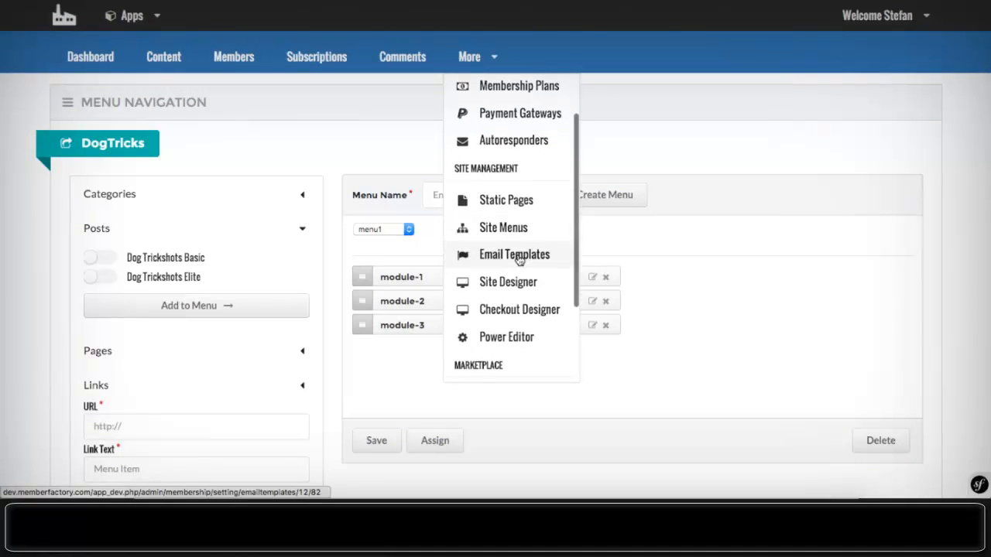
left_click(514, 258)
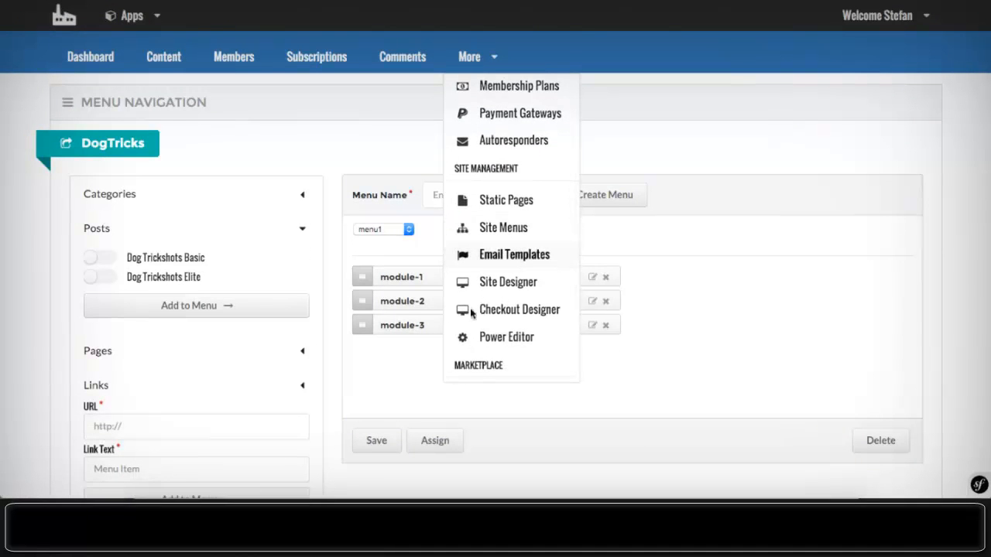
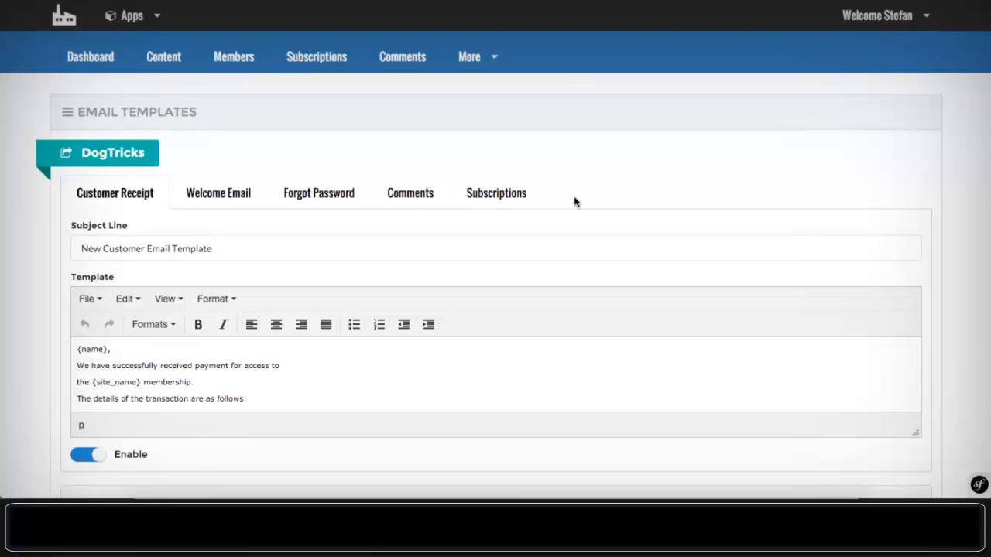
- Switch from Email Templates to the DogTricks Domain Mapping page using the More menu
left_click(469, 57)
scroll(516, 222, "down", 1)
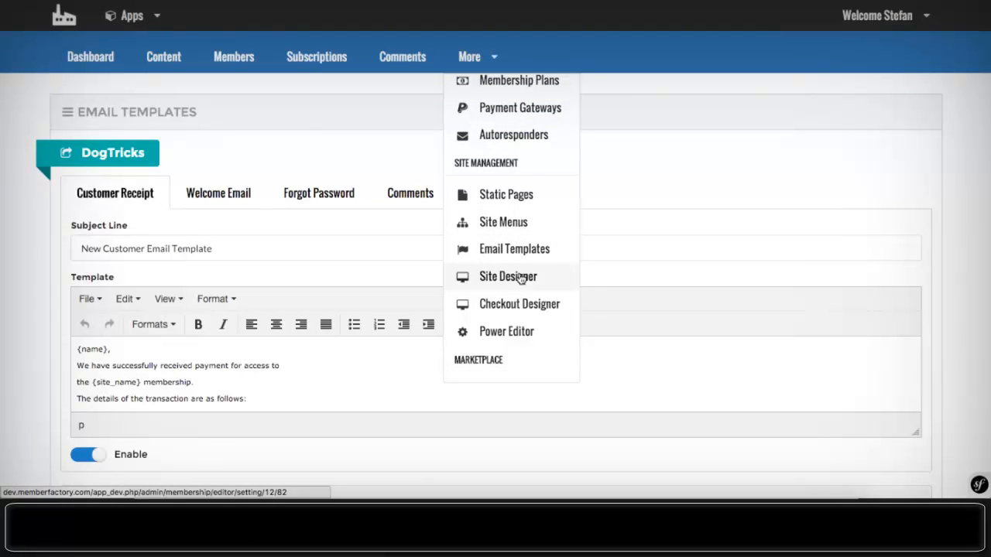
scroll(520, 279, "down", 1)
scroll(520, 279, "down", 1)
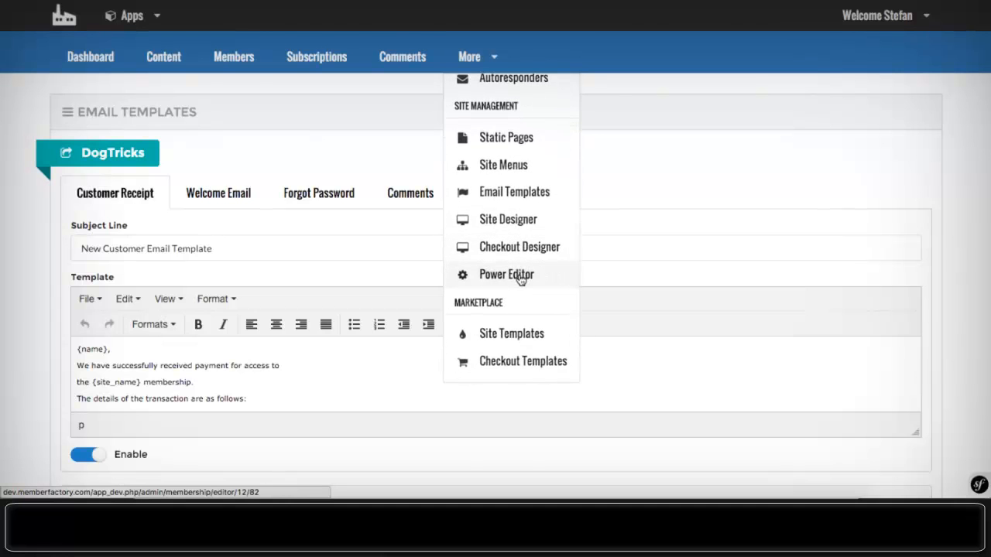
scroll(520, 279, "down", 1)
scroll(521, 279, "up", 2)
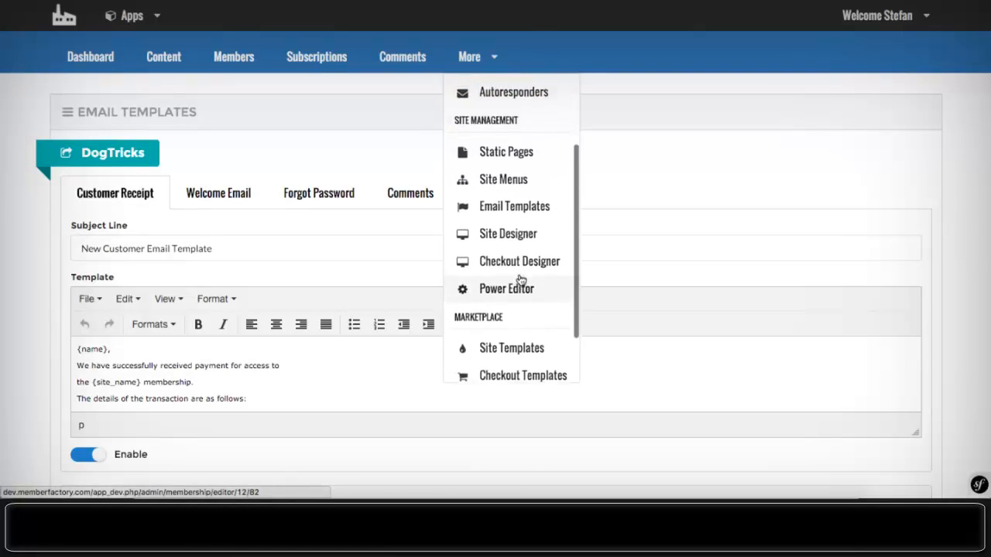
scroll(520, 279, "up", 1)
scroll(520, 279, "down", 1)
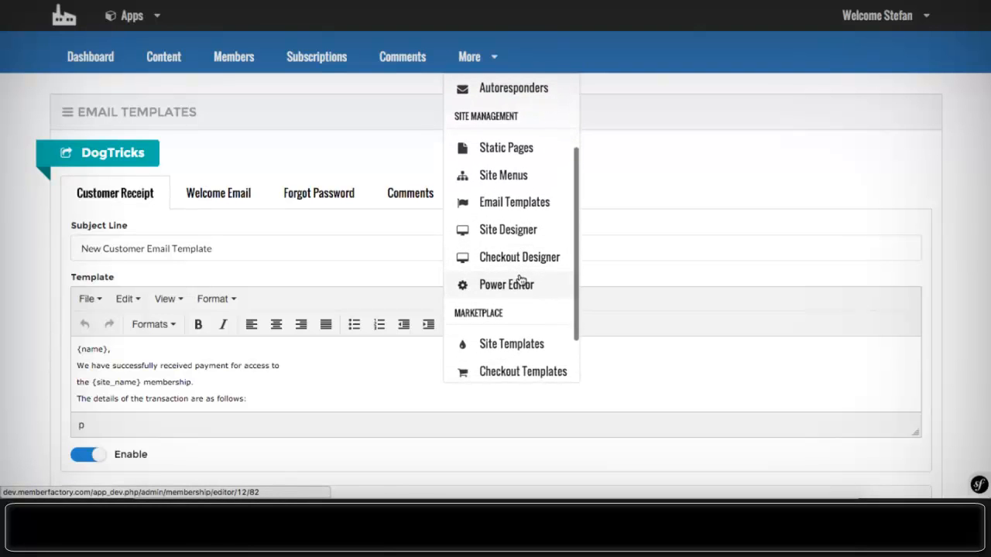
scroll(520, 278, "down", 5)
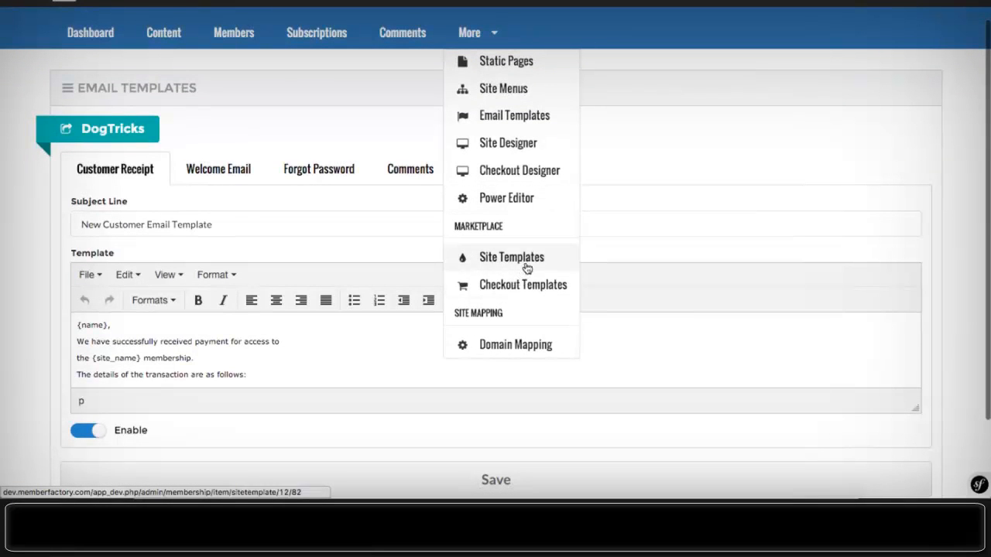
left_click(523, 343)
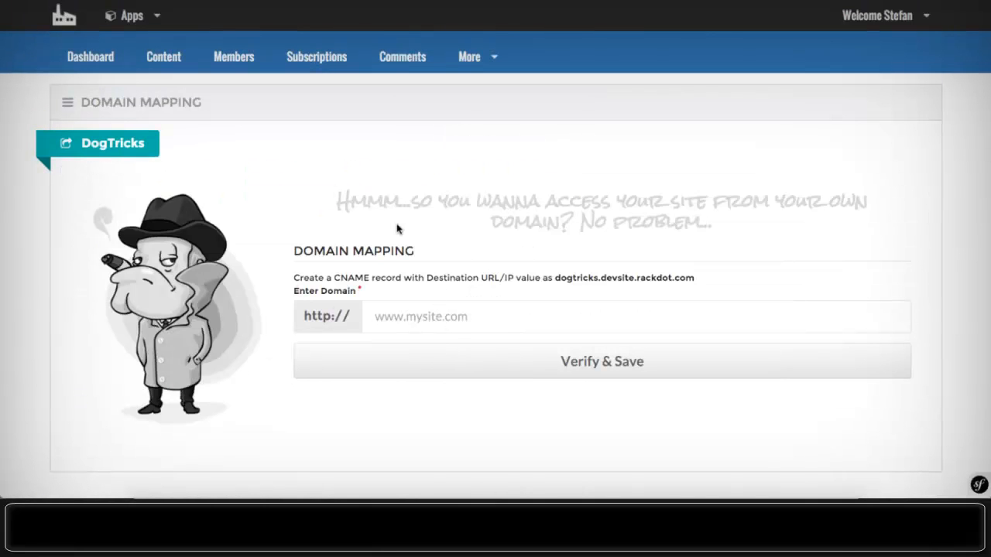
- Focus the empty custom domain field, then move on to the Site Template Marketplace
left_click(397, 314)
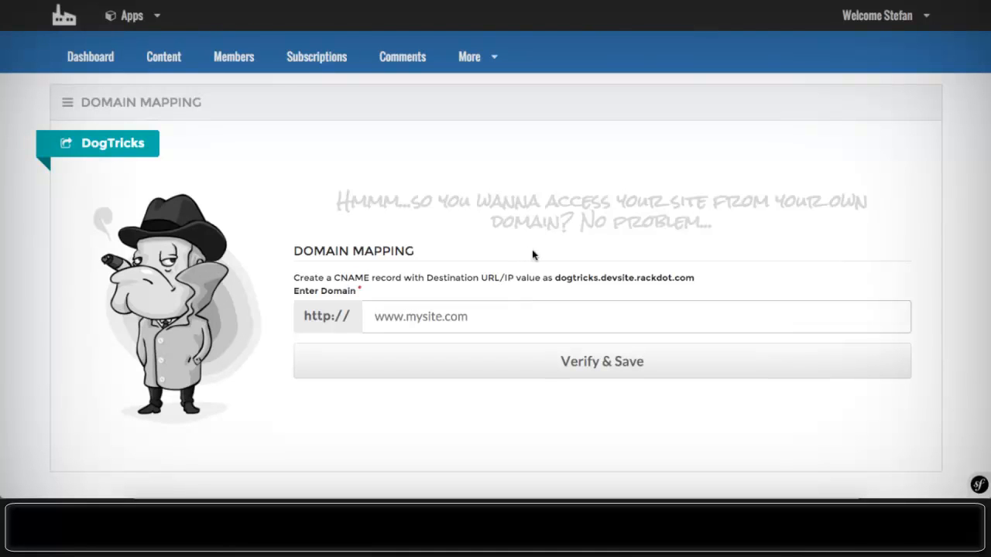
left_click(489, 70)
scroll(497, 141, "down", 1)
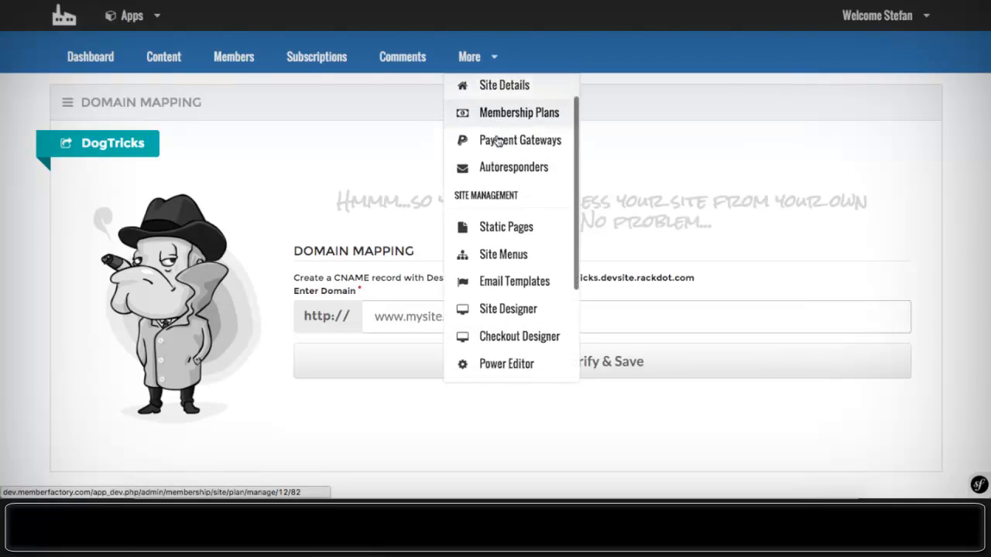
scroll(497, 141, "down", 4)
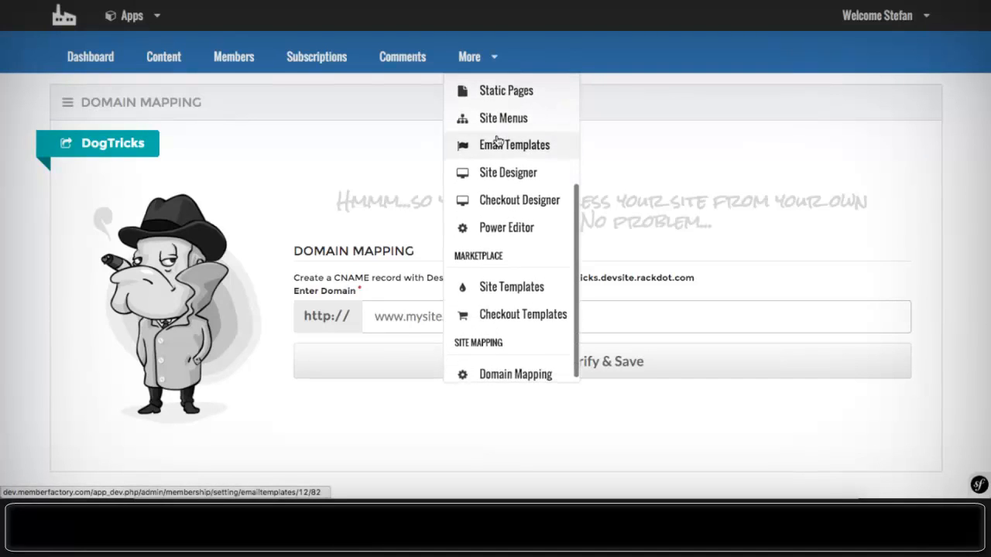
scroll(498, 142, "down", 2)
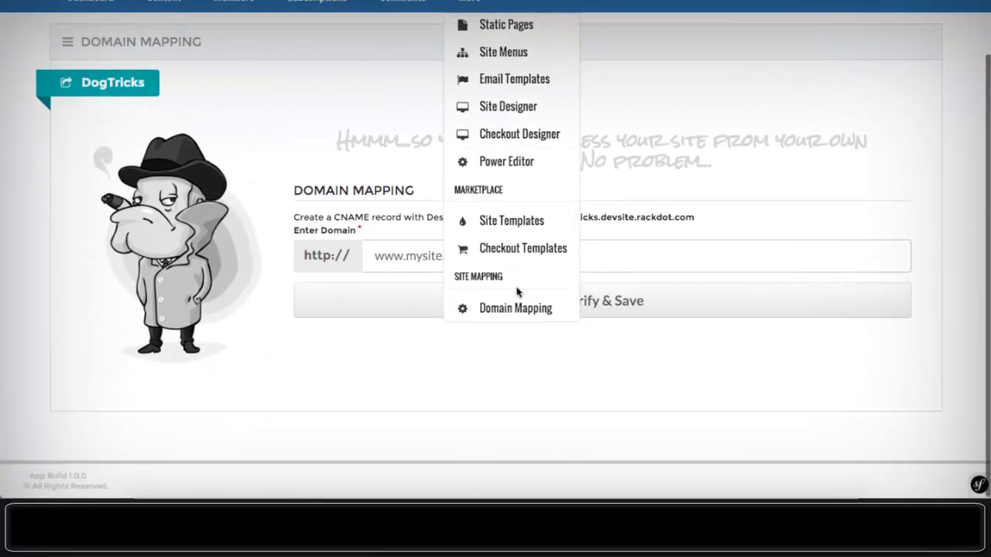
left_click(497, 231)
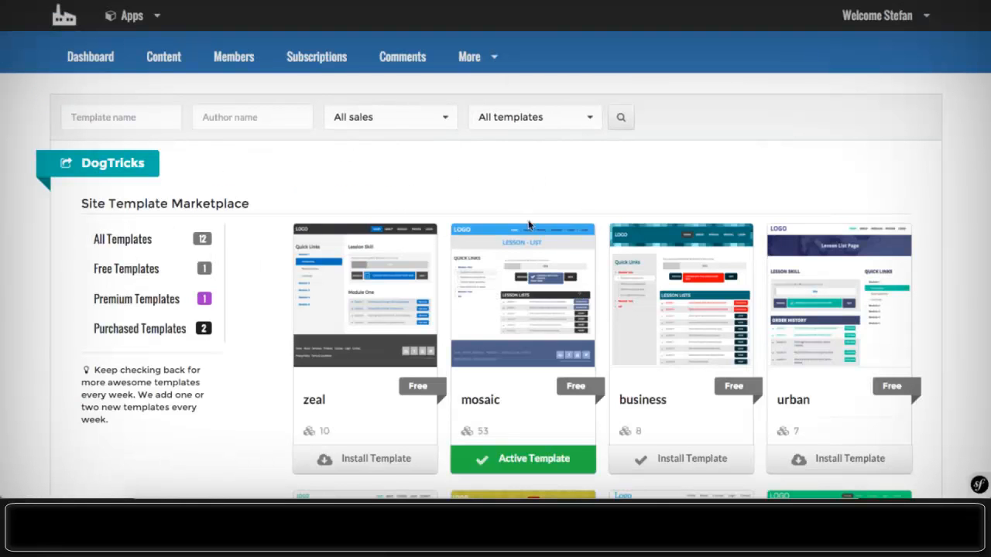
- Scroll through the twelve marketplace templates, from zeal to vintage and precious
scroll(432, 159, "down", 3)
scroll(432, 158, "up", 4)
scroll(382, 183, "down", 3)
scroll(383, 183, "up", 1)
scroll(383, 184, "up", 2)
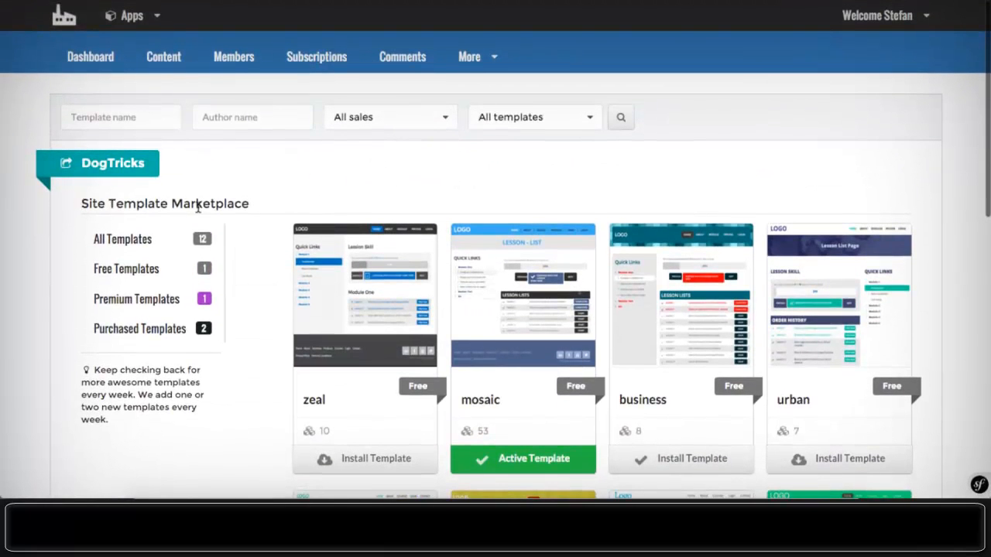
scroll(291, 189, "down", 1)
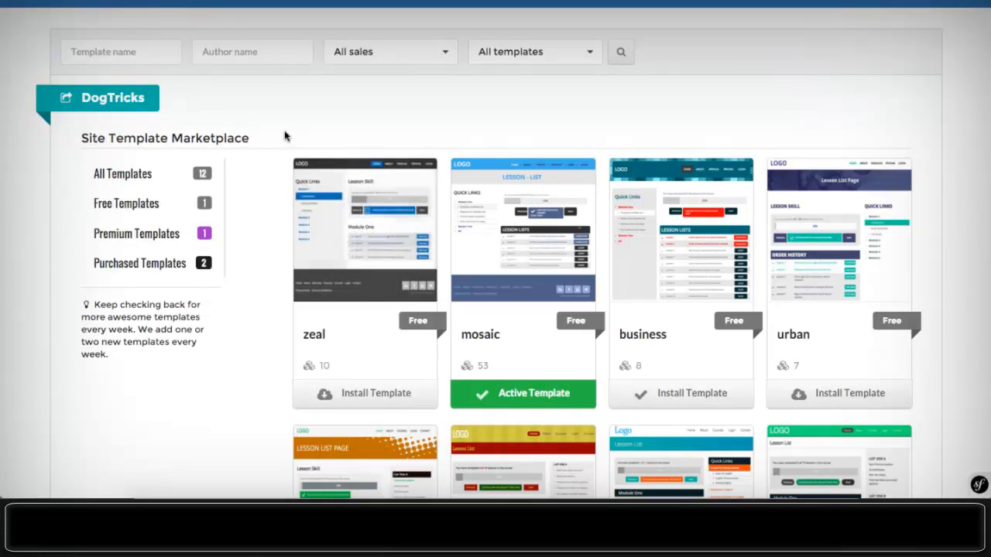
scroll(354, 113, "down", 2)
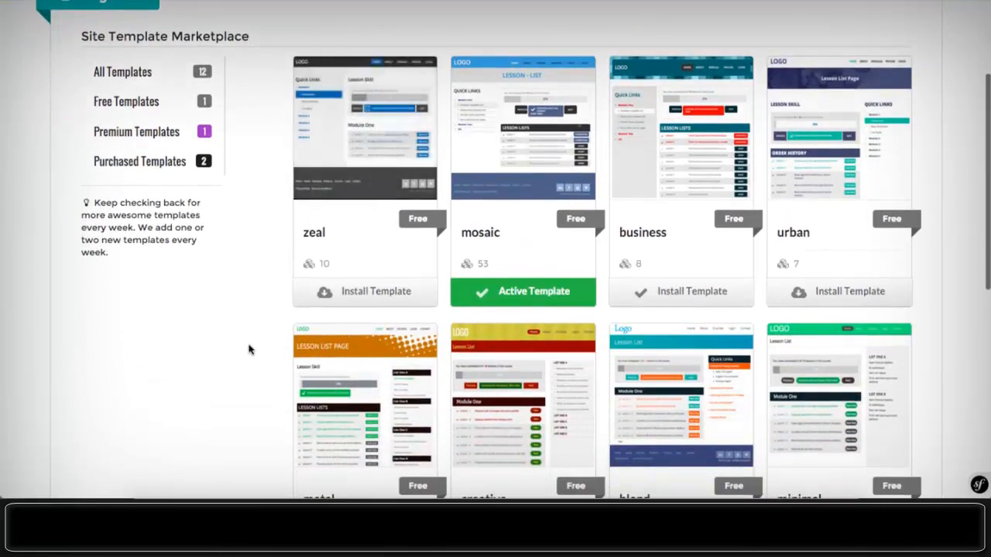
scroll(240, 294, "up", 3)
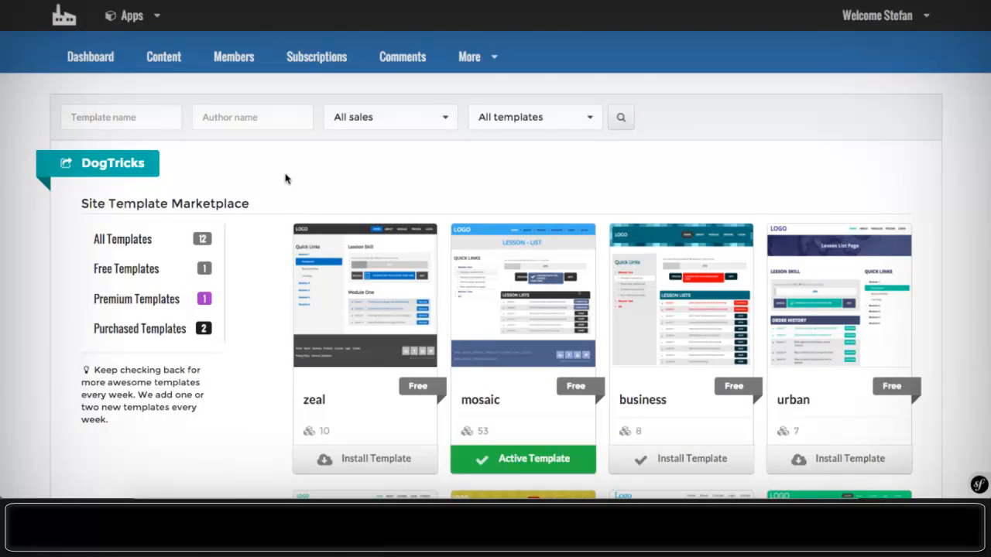
scroll(364, 294, "down", 6)
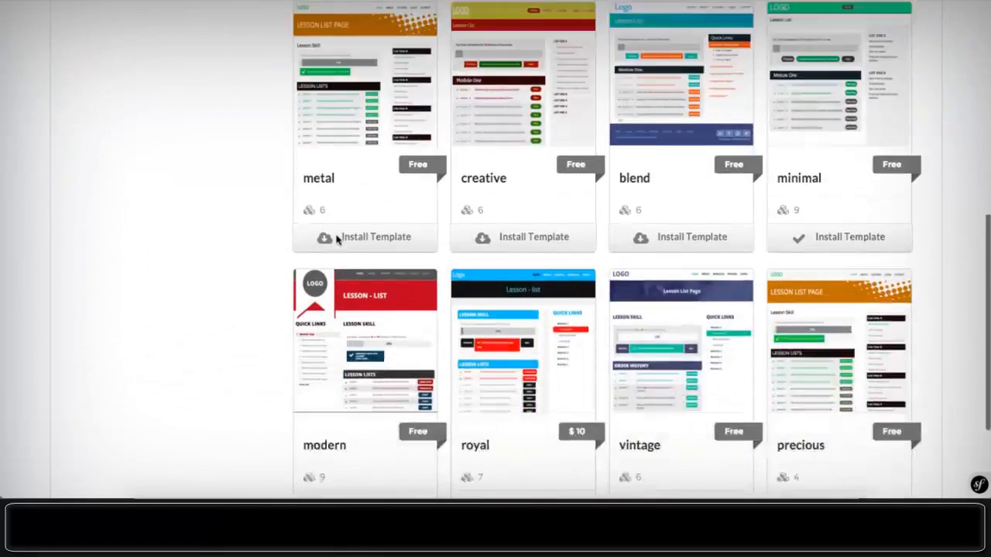
scroll(340, 240, "down", 2)
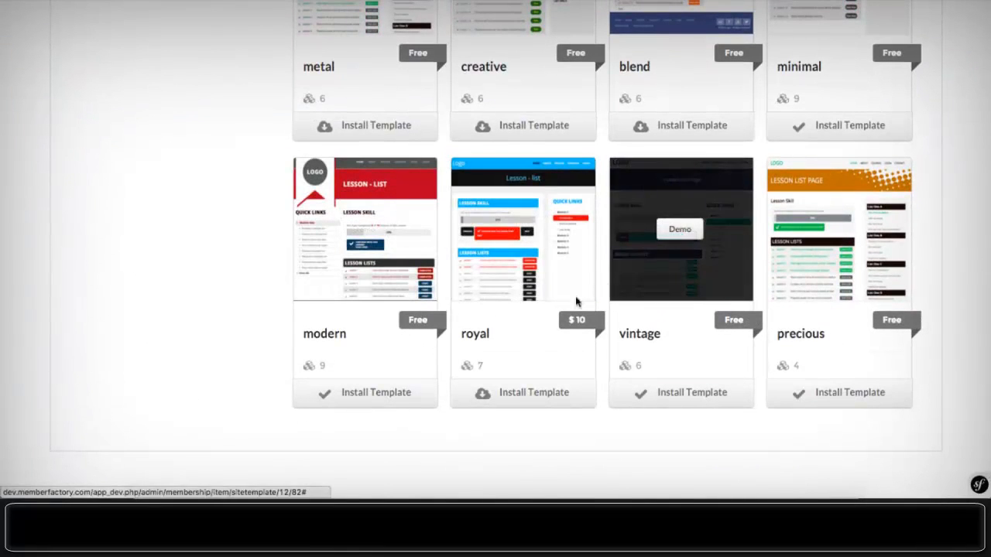
- Install the vintage template and confirm the theme change, replacing mosaic
left_click(682, 395)
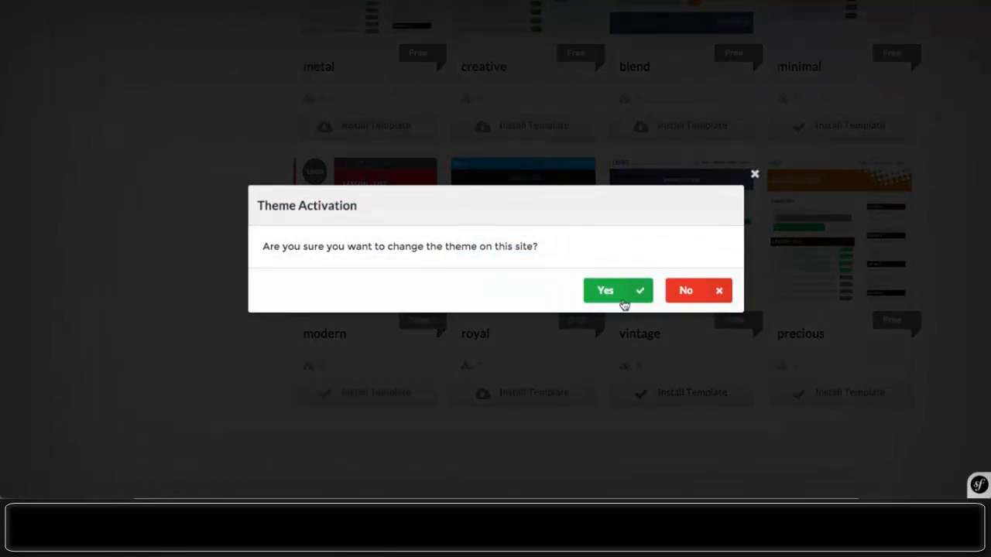
left_click(612, 292)
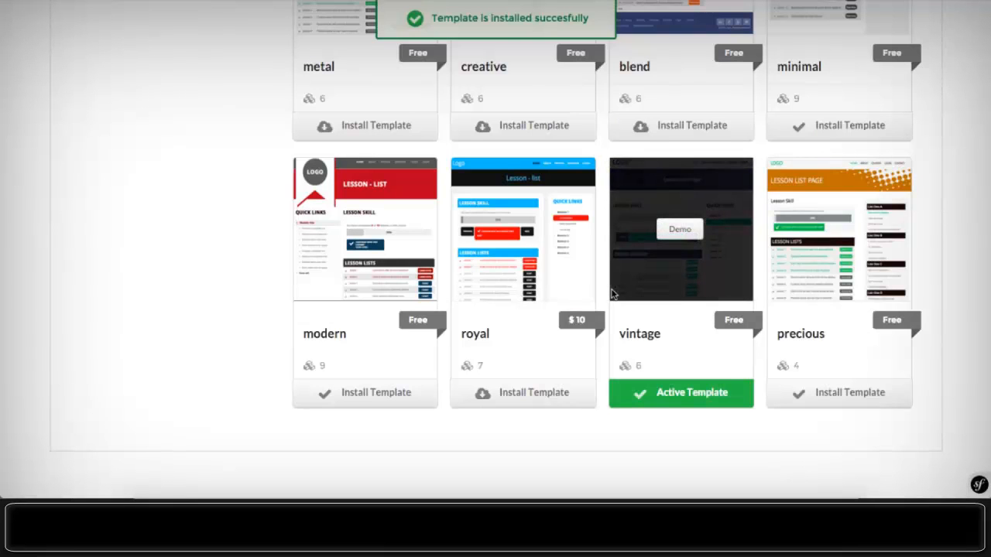
scroll(612, 293, "up", 3)
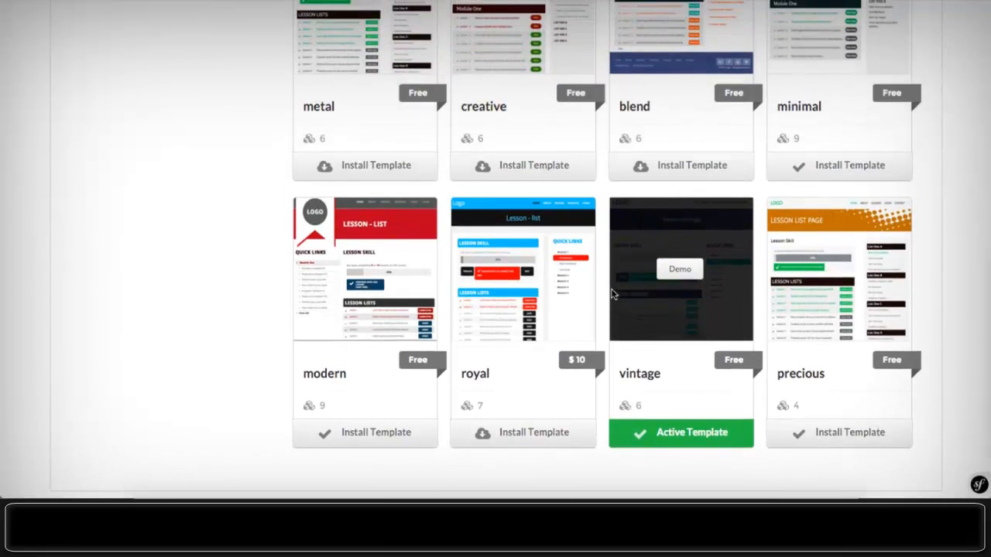
scroll(612, 292, "up", 10)
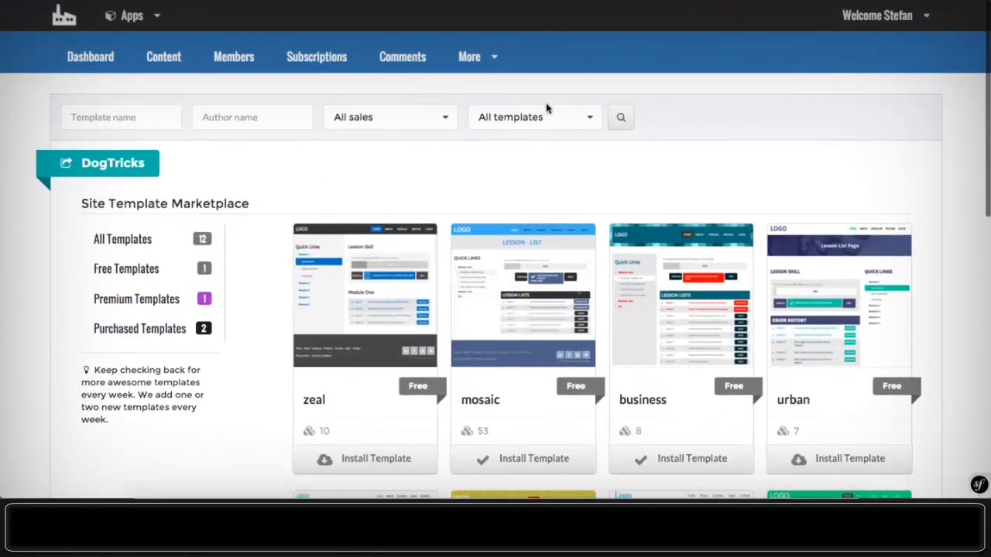
- Open the Checkout Template Marketplace from the More menu
left_click(464, 57)
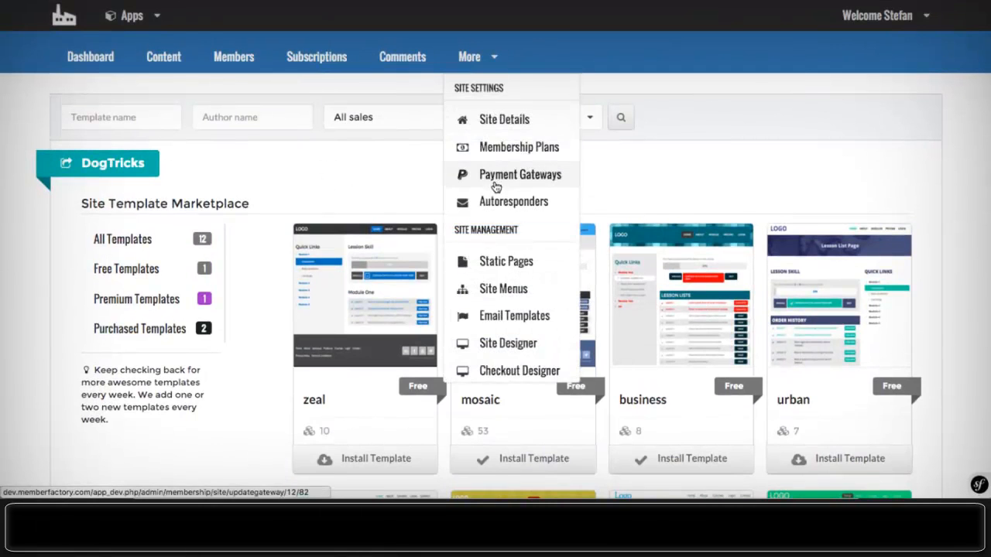
scroll(497, 189, "down", 1)
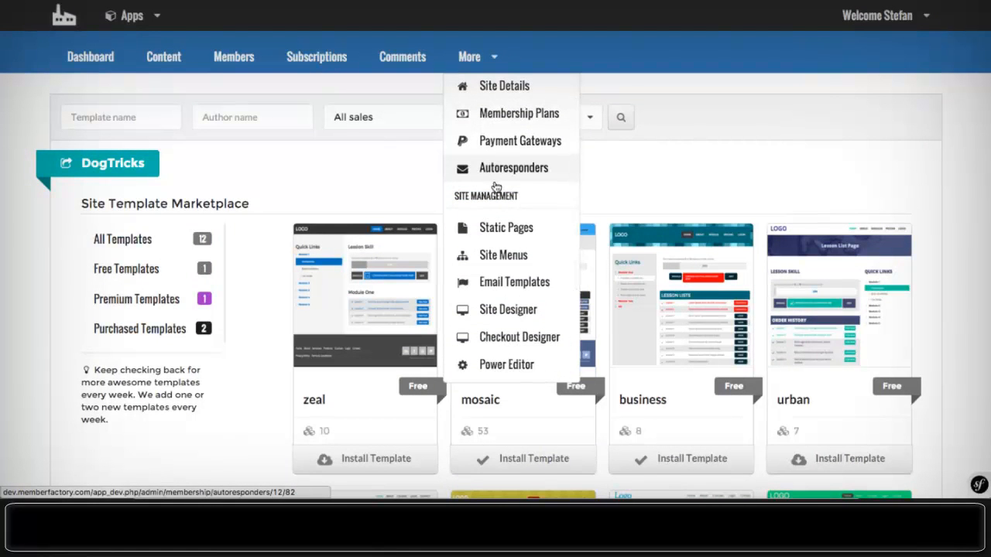
scroll(496, 186, "down", 5)
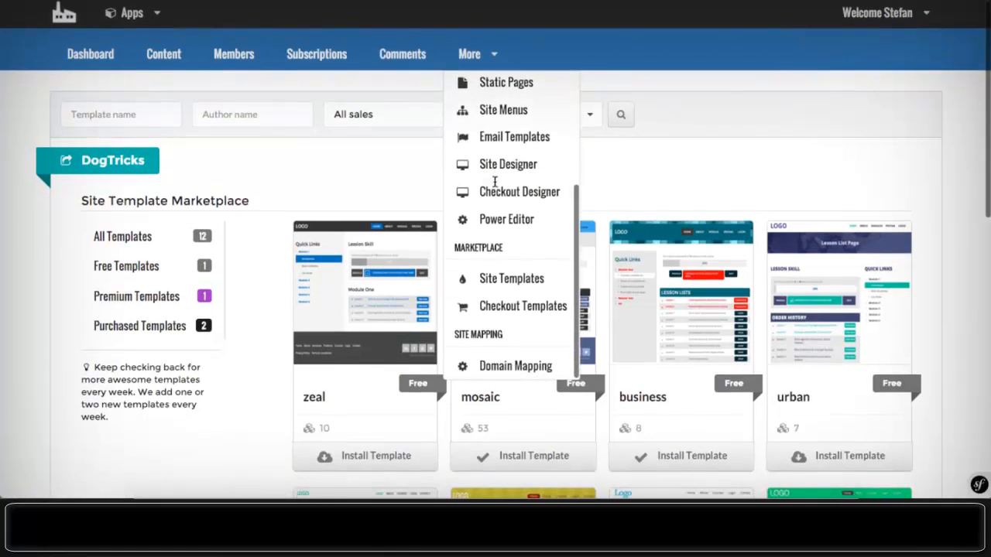
scroll(497, 190, "down", 3)
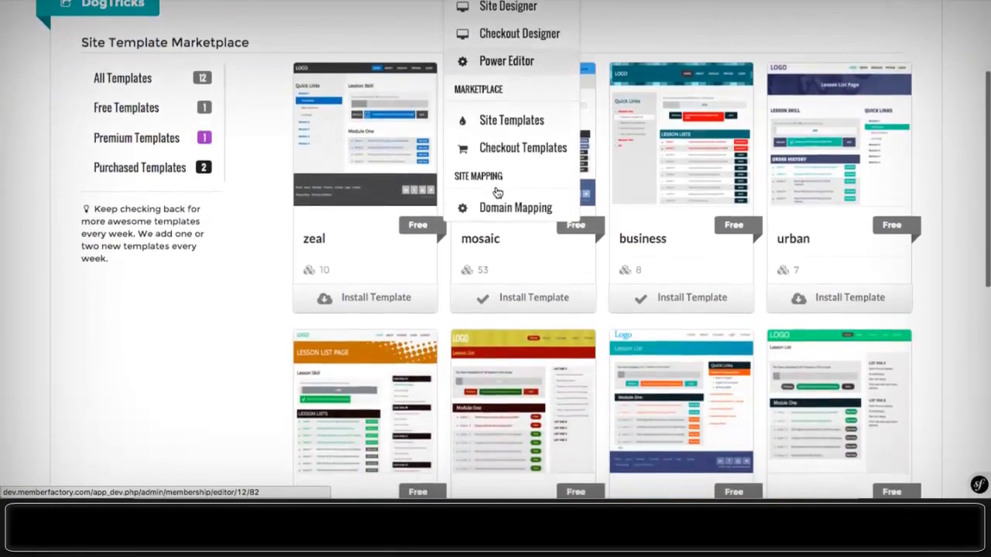
scroll(497, 192, "down", 2)
scroll(498, 193, "up", 5)
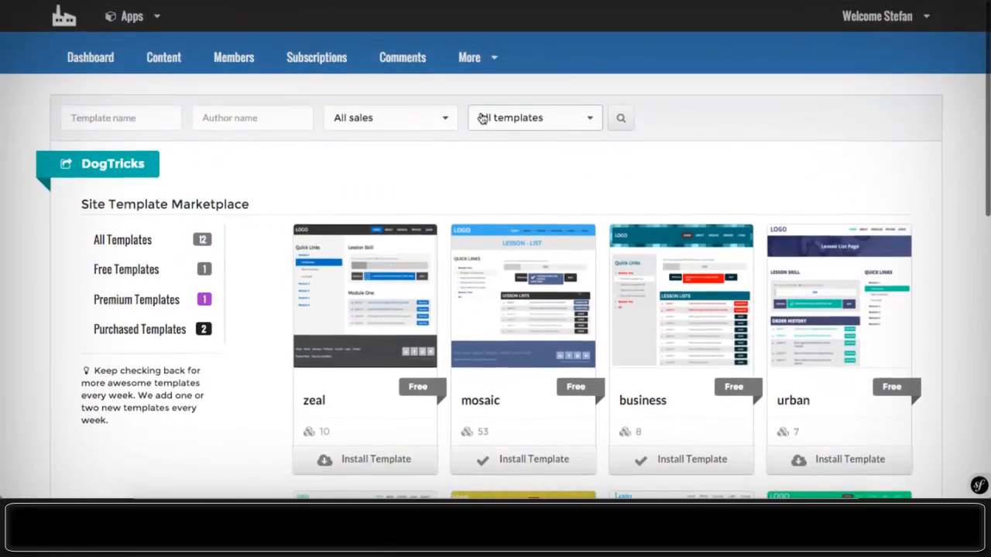
mouse_move(462, 57)
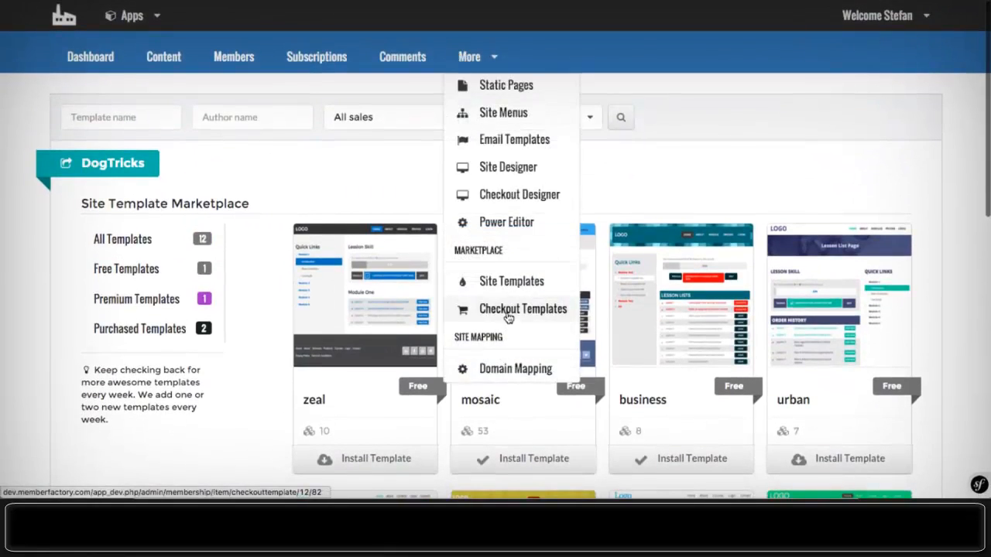
left_click(508, 313)
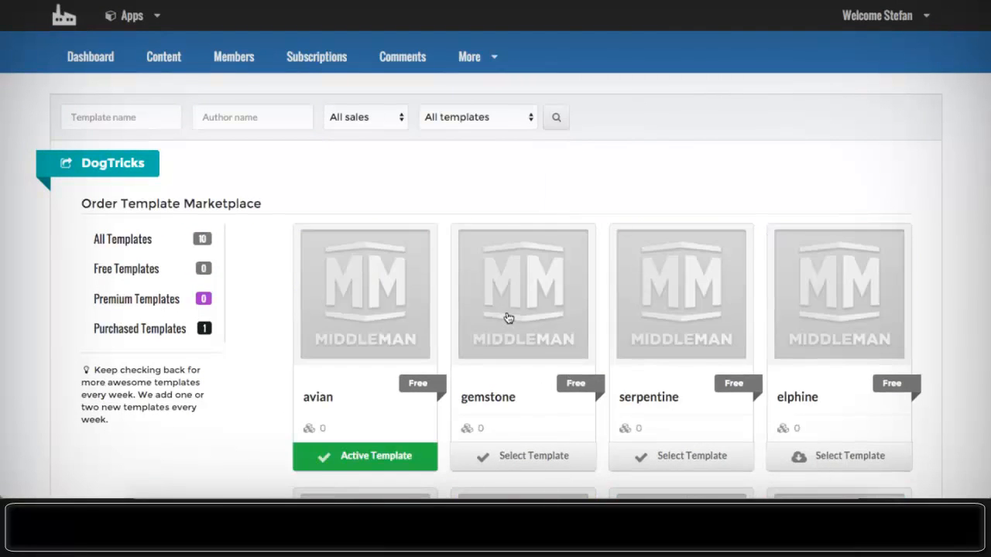
- Go to Site Designer to reach the DogTricks theme settings
scroll(350, 268, "down", 6)
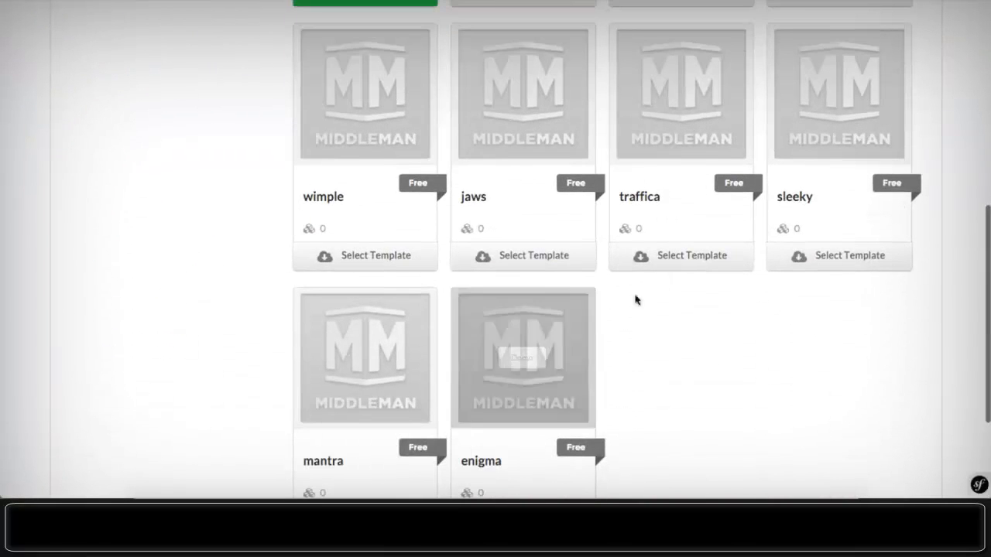
scroll(475, 364, "up", 1)
scroll(474, 360, "down", 2)
scroll(473, 364, "up", 8)
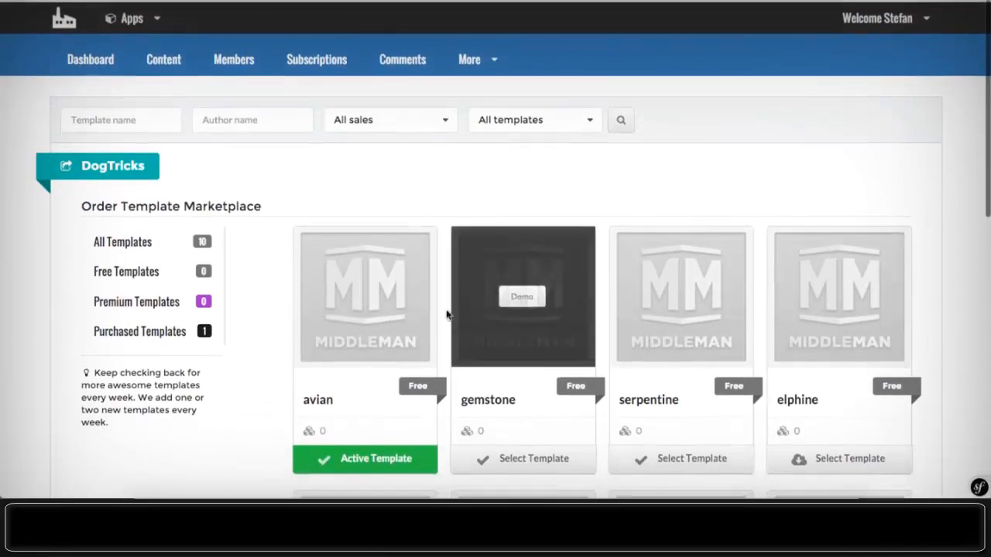
mouse_move(460, 61)
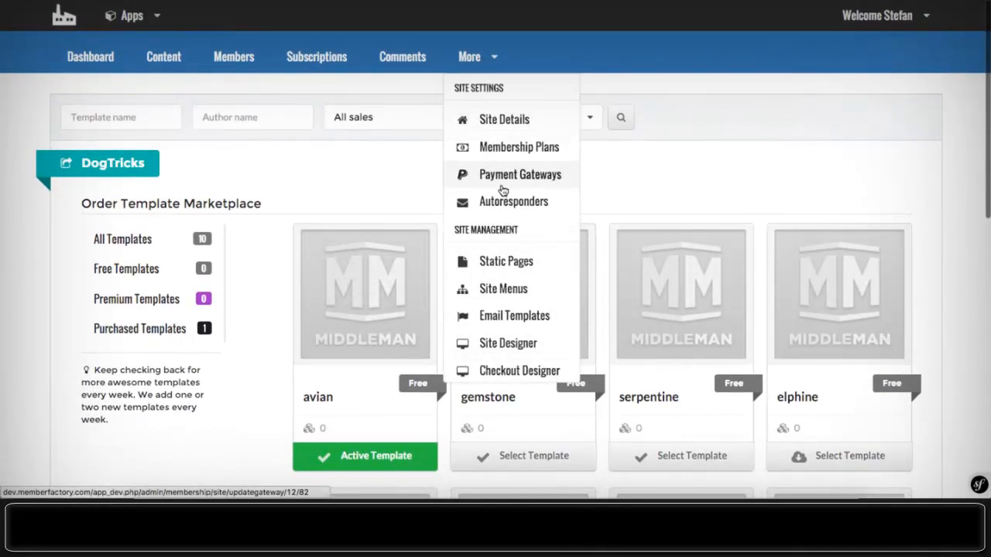
scroll(502, 191, "down", 1)
scroll(501, 190, "down", 5)
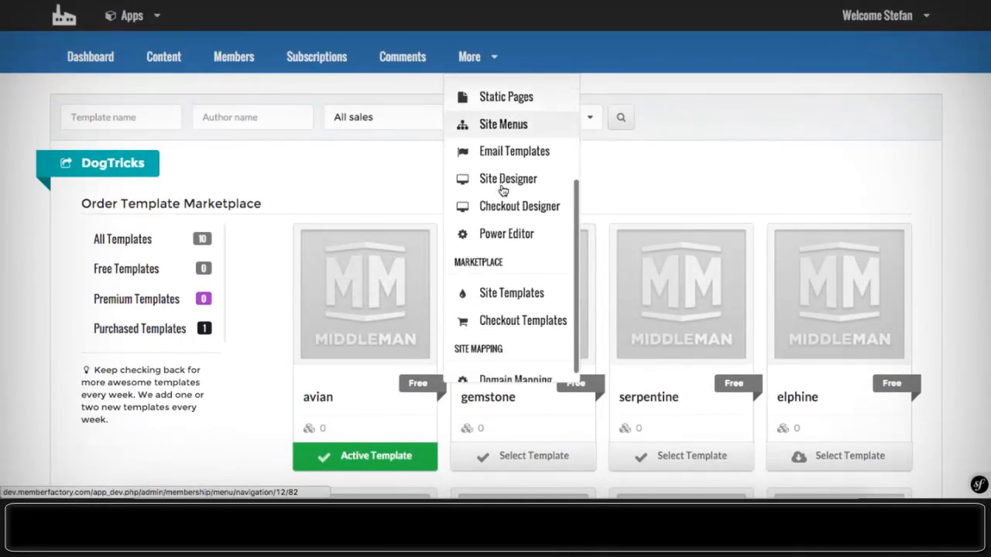
scroll(501, 190, "down", 1)
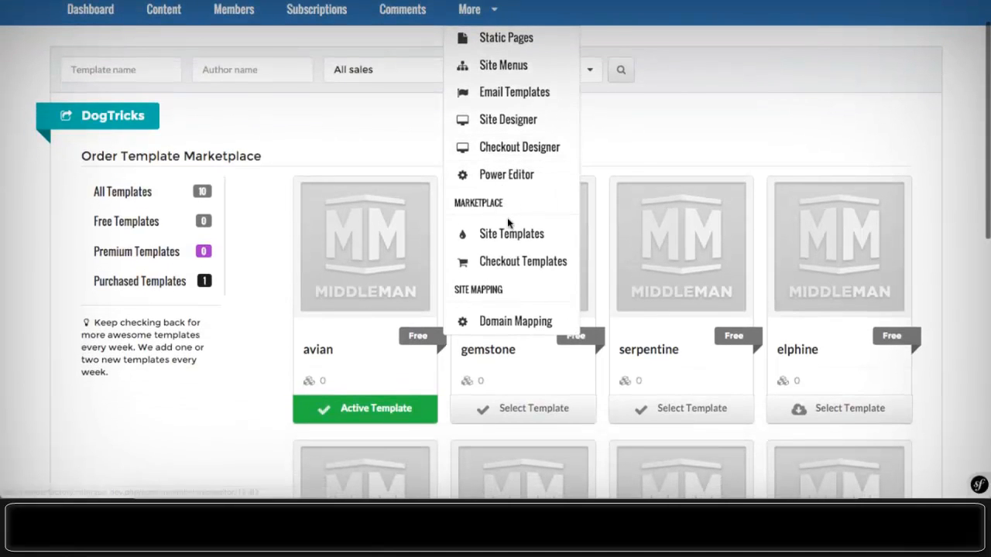
scroll(507, 217, "up", 1)
scroll(507, 218, "up", 1)
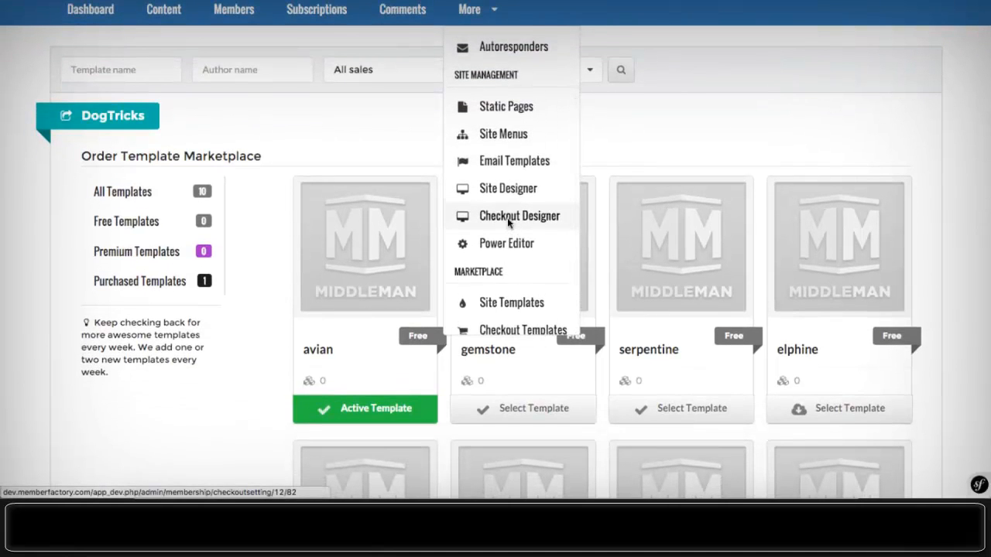
left_click(493, 203)
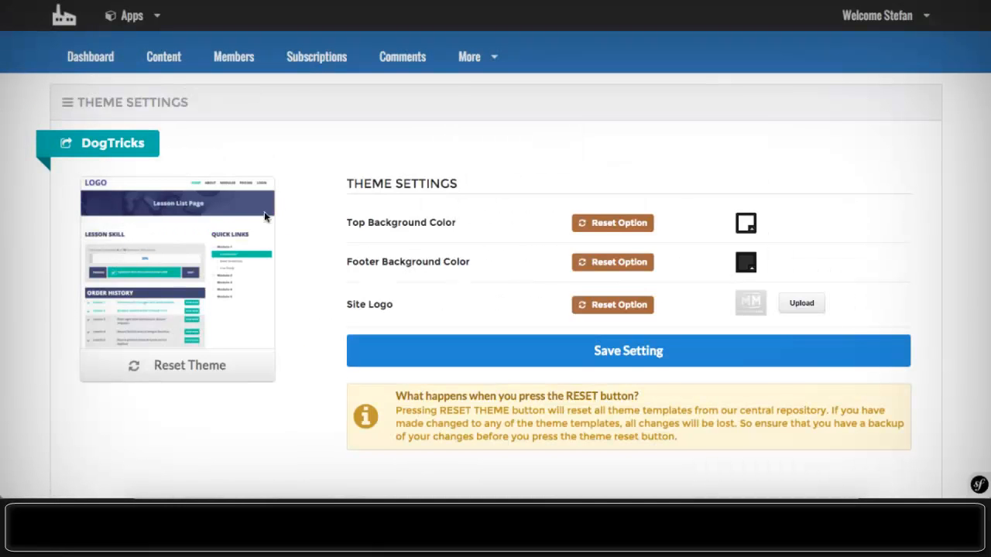
- Set the theme's top background colour to pink-red
left_click(748, 223)
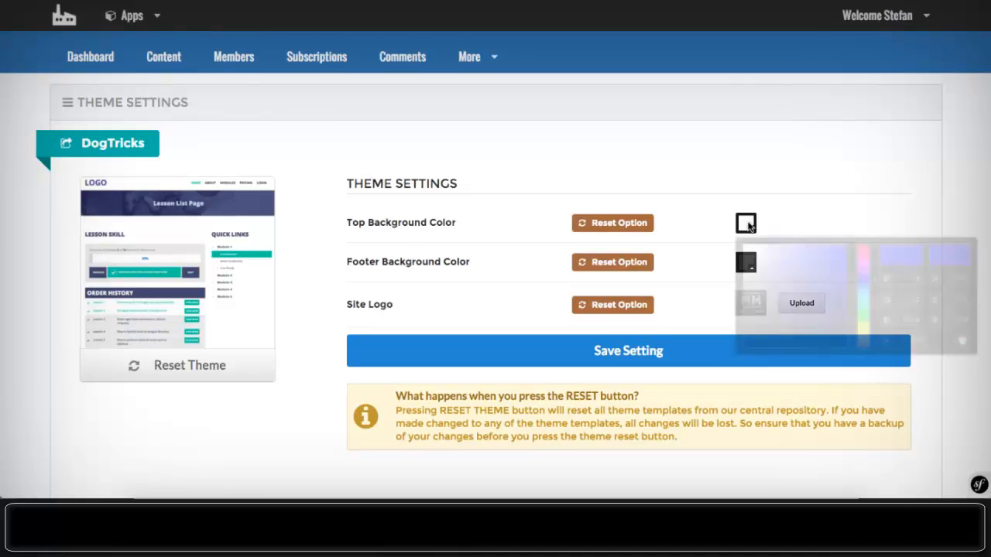
left_click(807, 278)
left_click(791, 276)
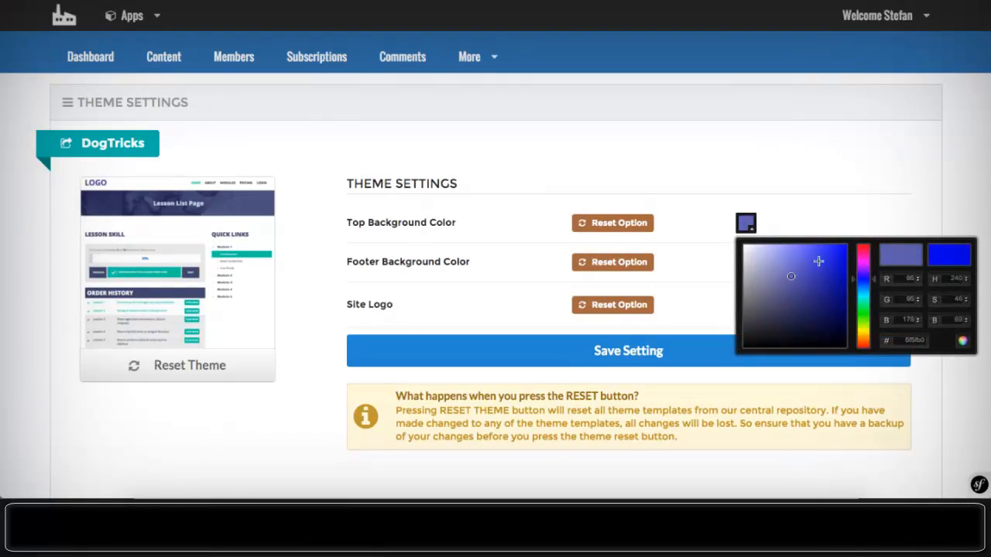
left_click_drag(864, 264, 834, 250)
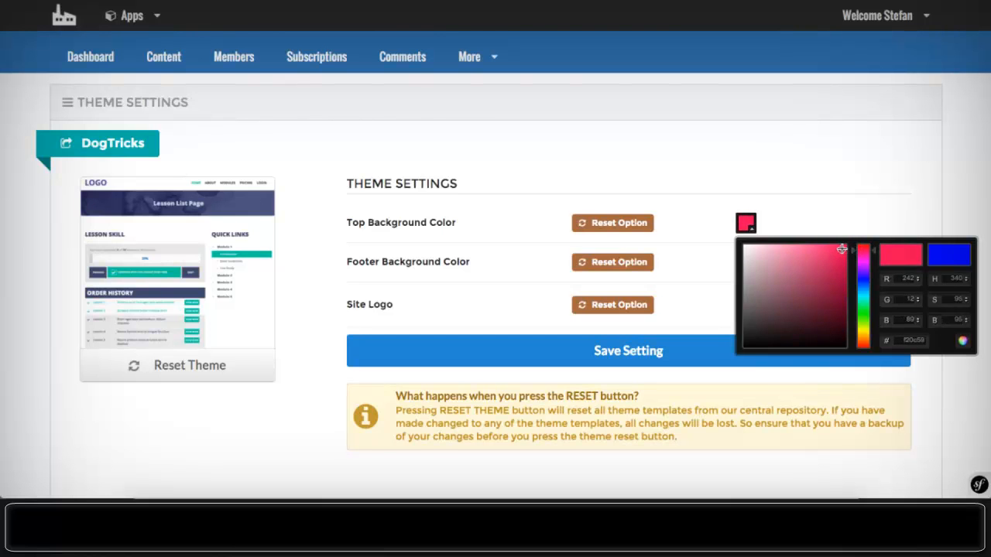
left_click(710, 265)
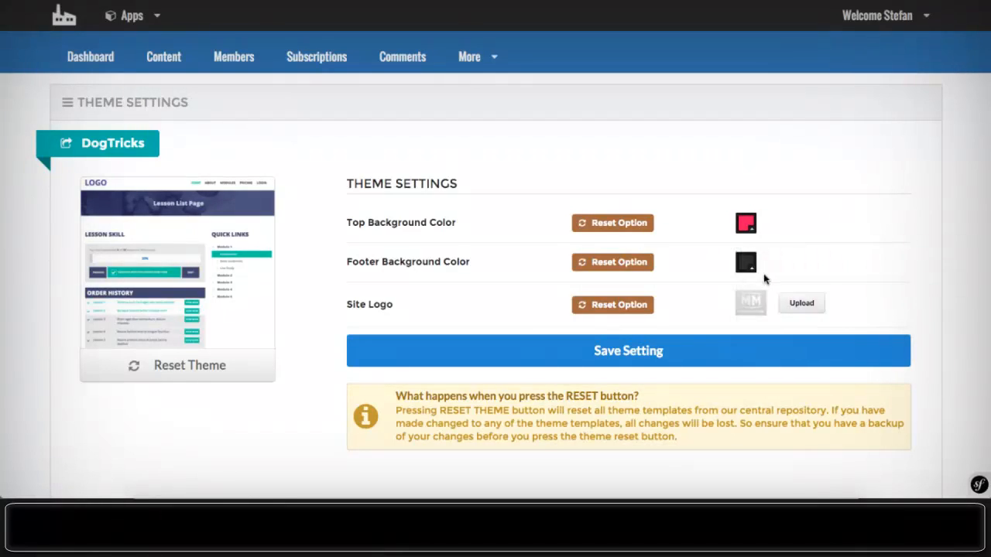
- Make the footer background white (#ffffff) and save the theme settings
left_click(746, 265)
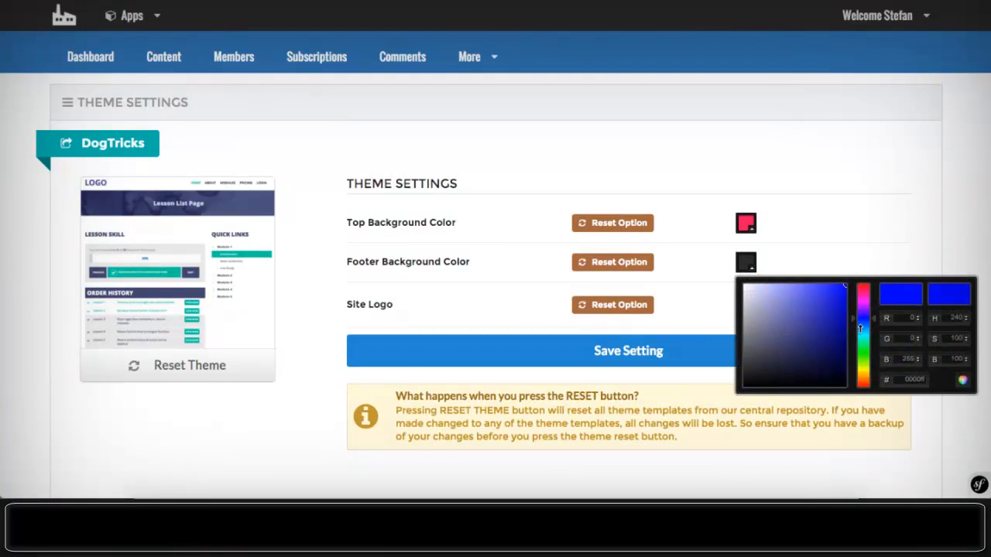
left_click_drag(789, 306, 719, 277)
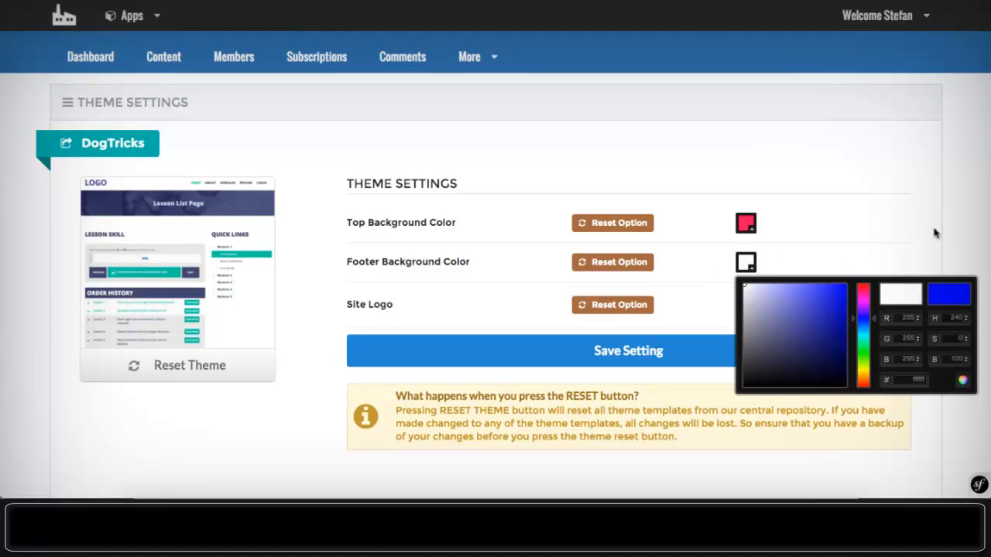
left_click(851, 250)
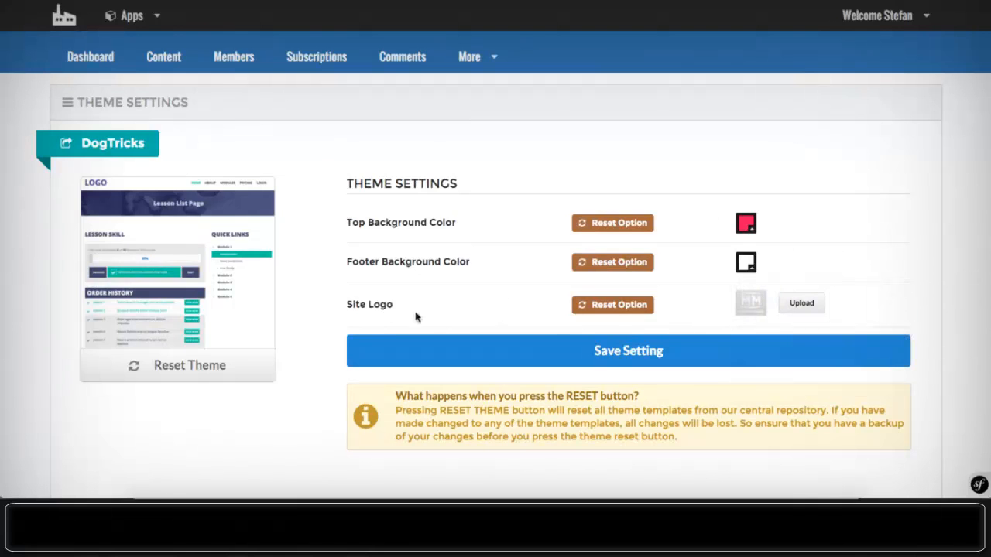
left_click(640, 361)
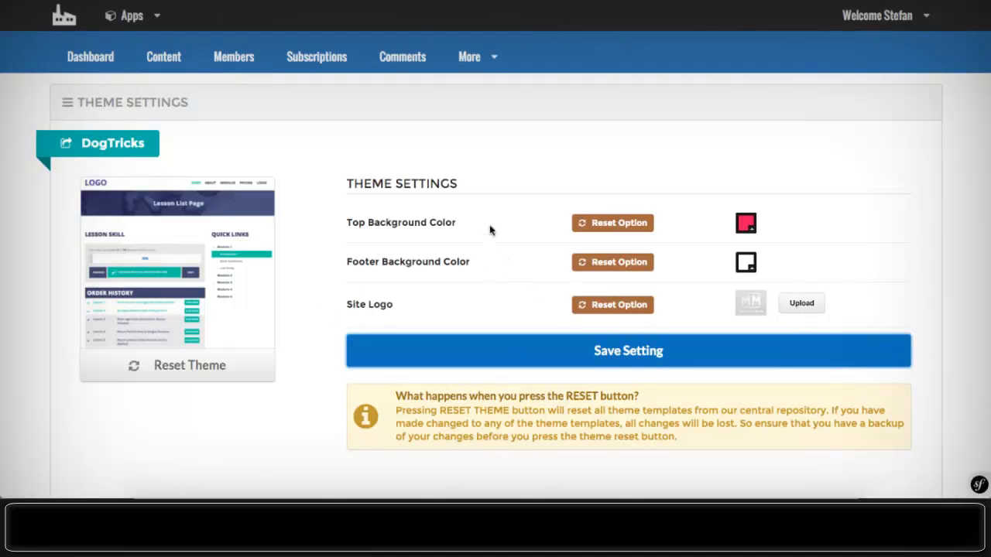
scroll(489, 225, "down", 2)
scroll(489, 222, "up", 2)
- Open the Power Editor and scroll through the index.html.twig layout code
left_click(469, 56)
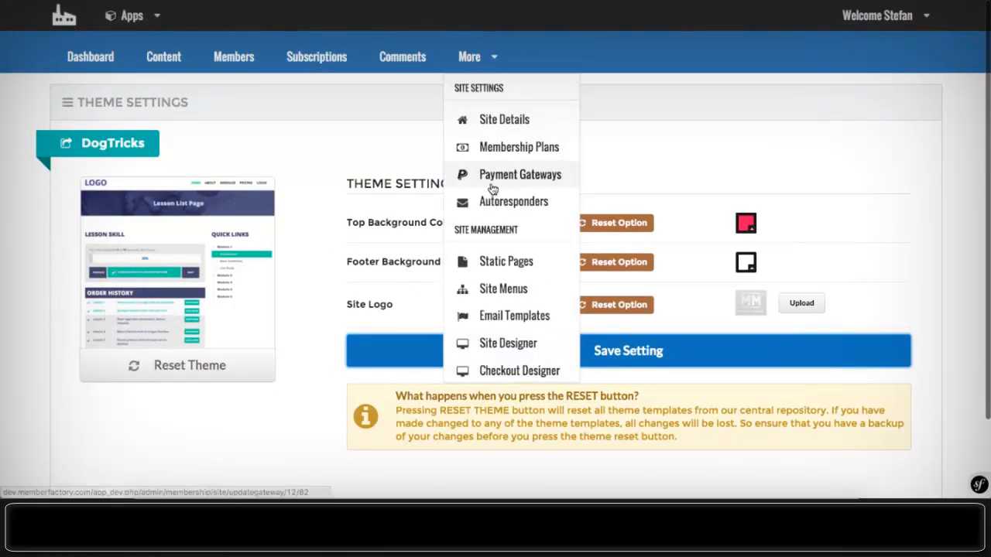
scroll(516, 225, "down", 3)
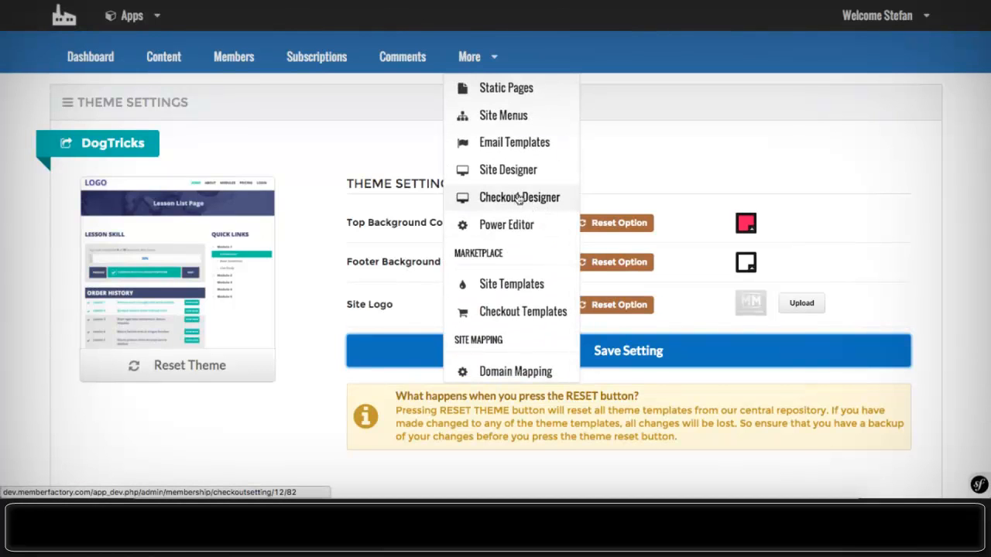
left_click(501, 240)
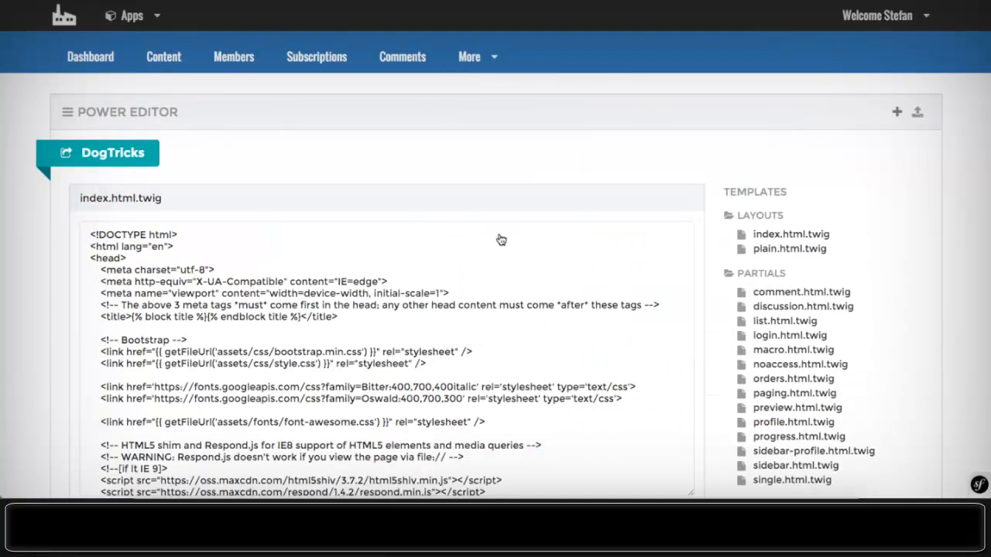
scroll(486, 202, "down", 8)
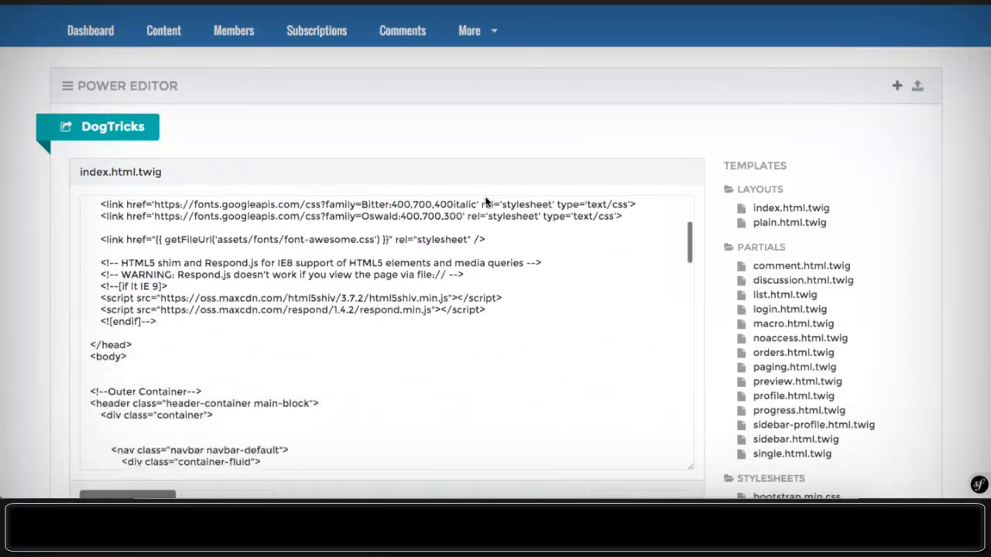
scroll(488, 201, "down", 5)
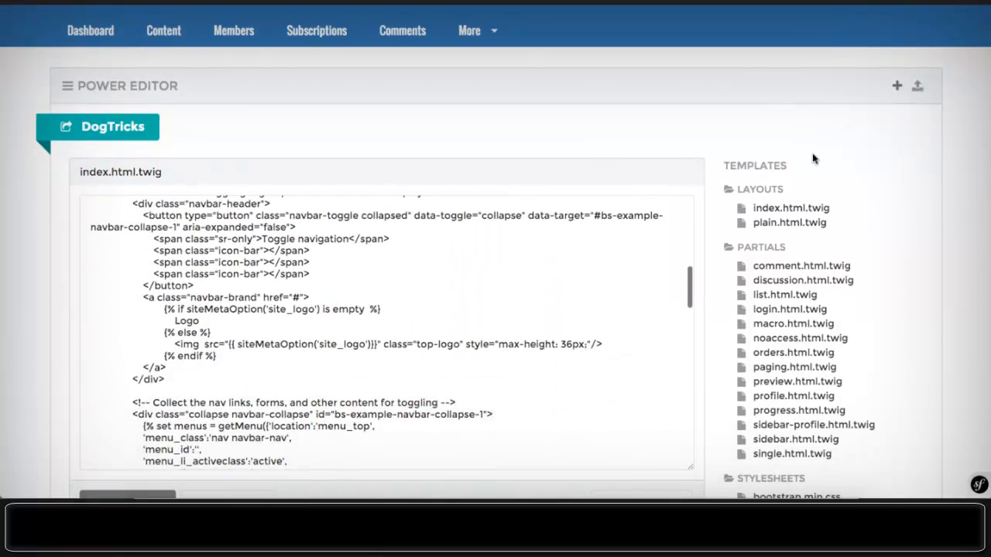
scroll(805, 157, "down", 3)
scroll(533, 164, "down", 1)
scroll(533, 164, "down", 10)
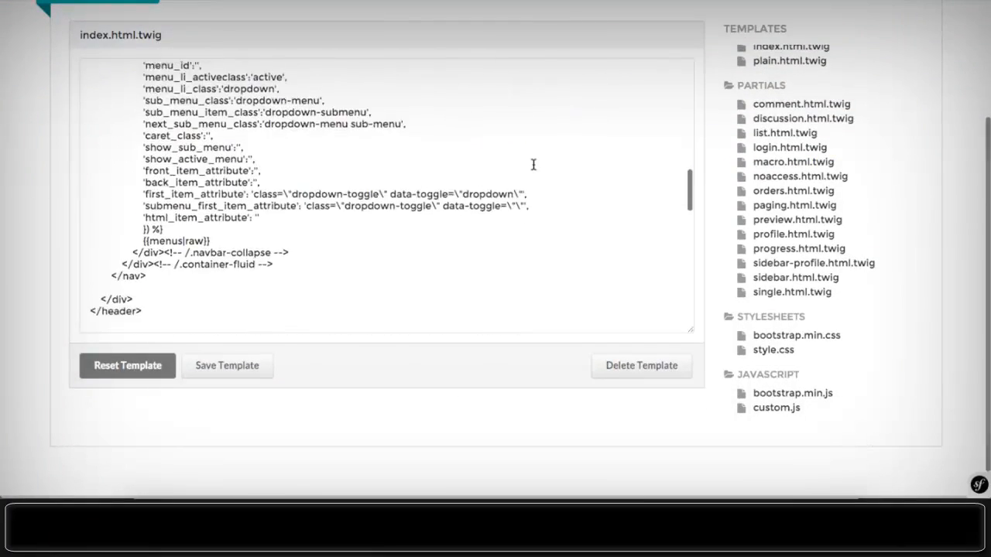
scroll(533, 164, "up", 20)
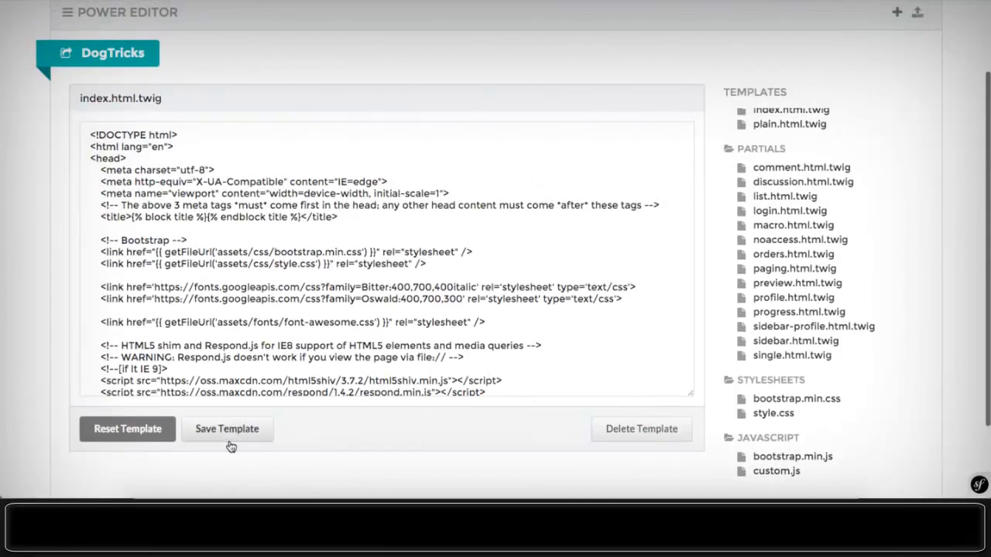
scroll(205, 182, "up", 2)
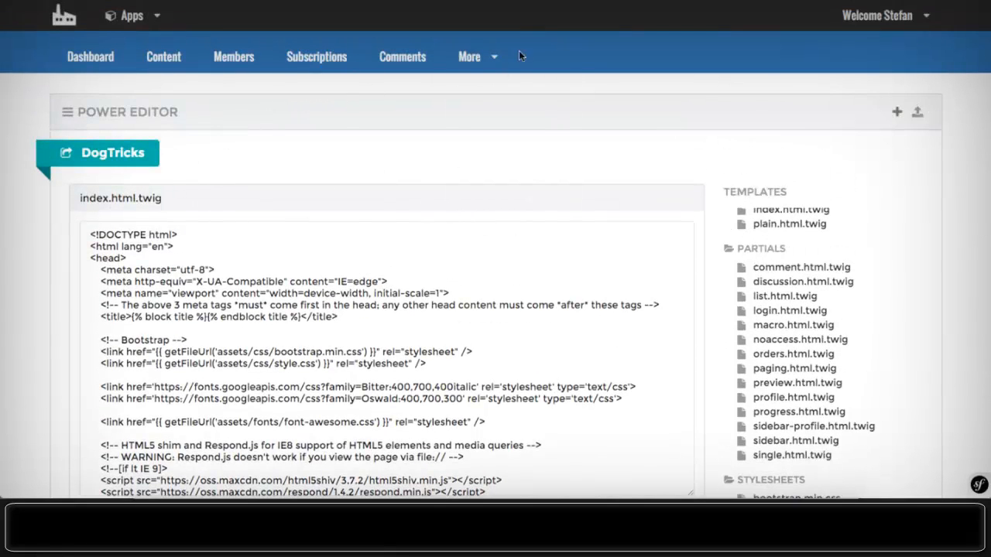
- Browse the More dropdown's list of site management pages
left_click(474, 59)
left_click(476, 60)
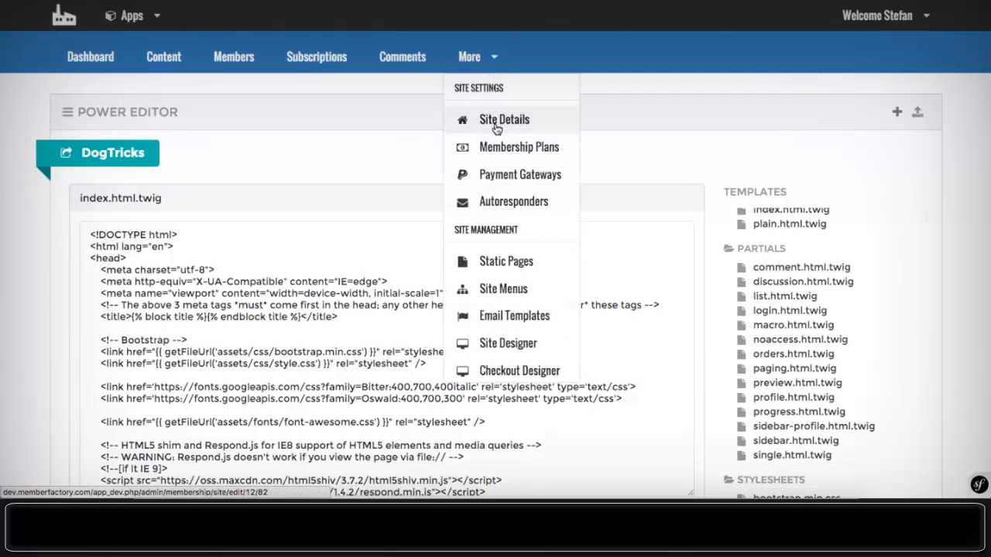
scroll(496, 128, "down", 3)
scroll(496, 128, "up", 2)
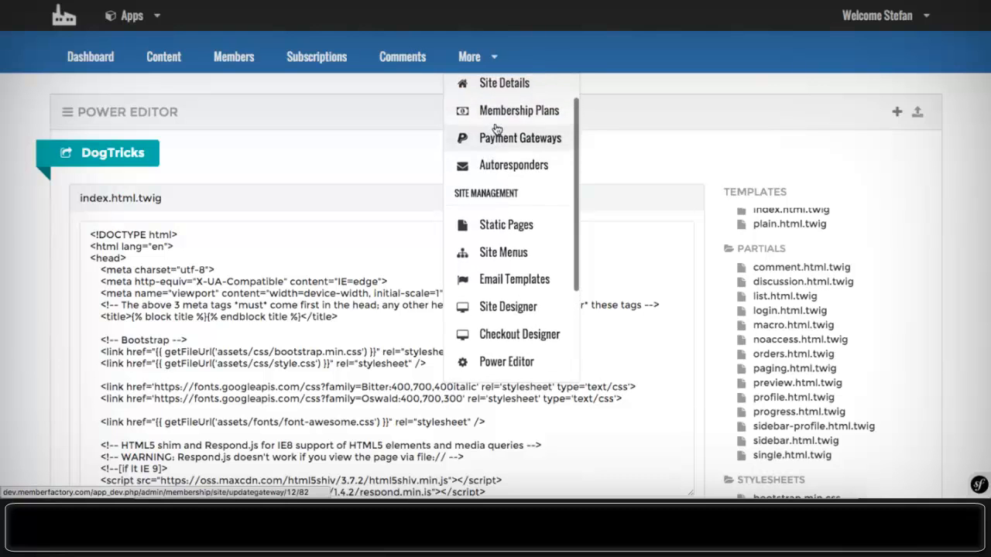
scroll(478, 92, "down", 3)
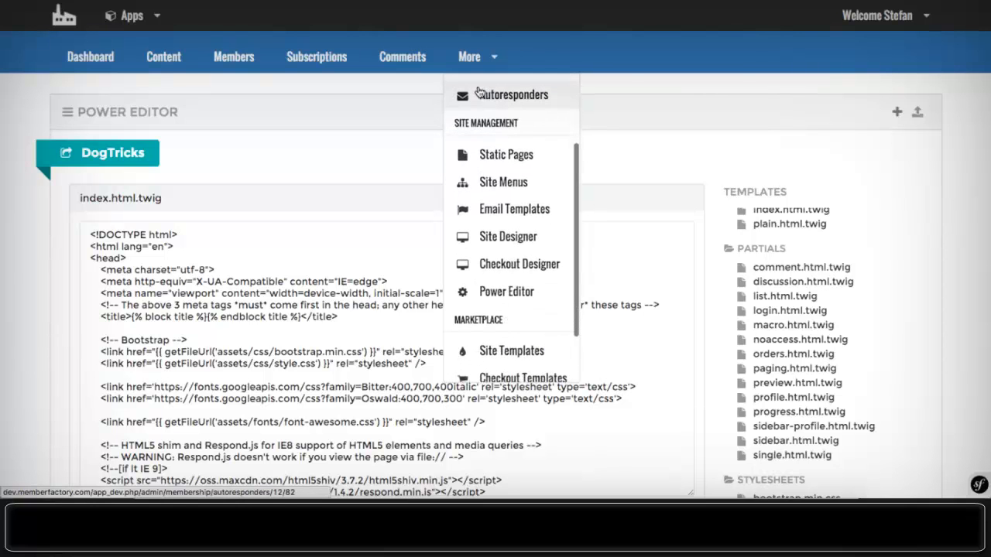
scroll(478, 91, "down", 3)
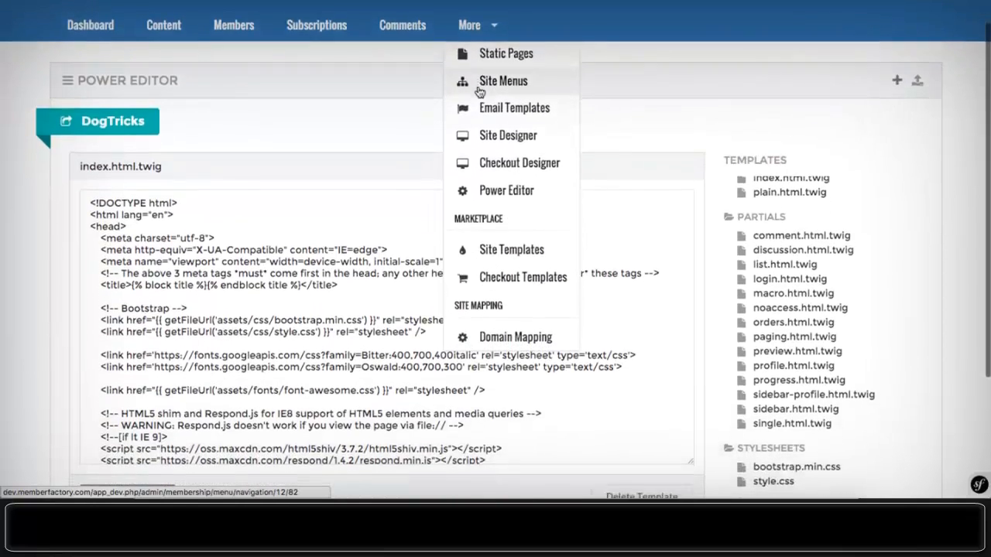
scroll(478, 91, "down", 4)
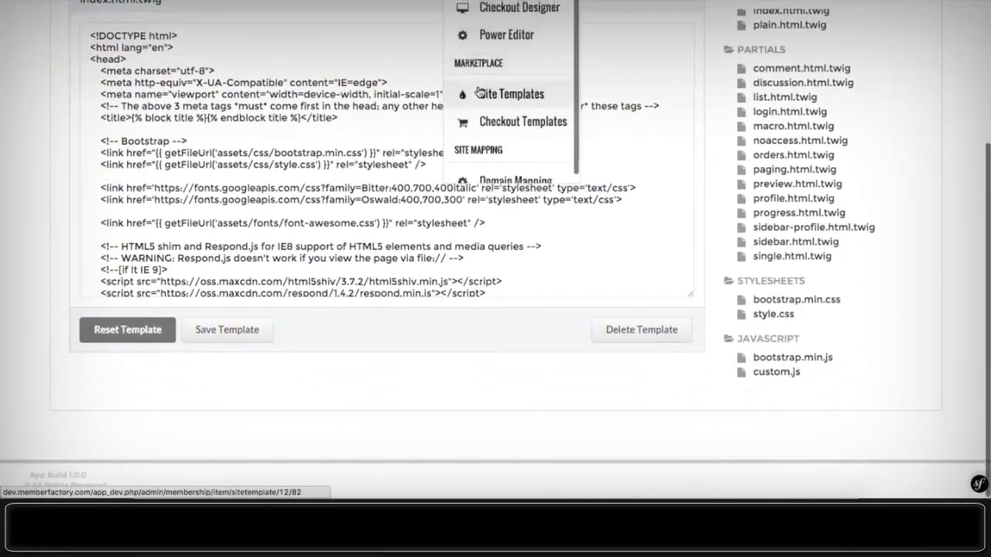
scroll(479, 92, "up", 8)
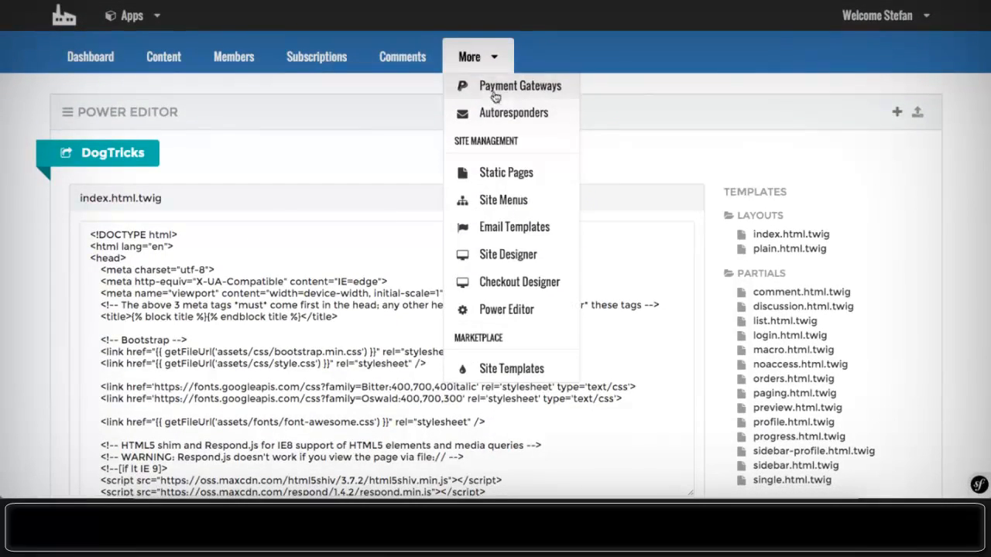
scroll(499, 109, "down", 3)
scroll(498, 111, "down", 2)
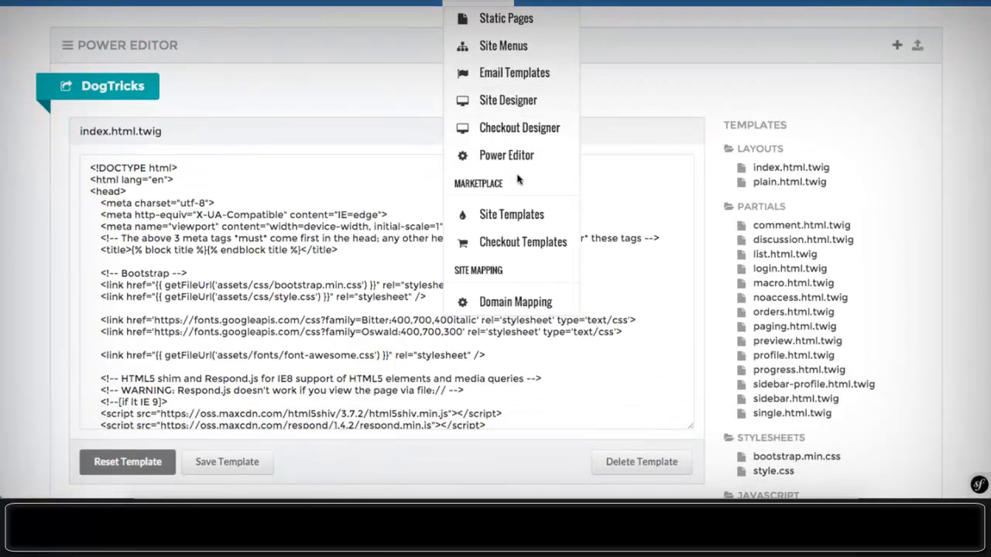
- Close the dropdown and go to the Sales Dashboard with 2 customers, 2 orders and $64 revenue
left_click(267, 52)
scroll(267, 53, "up", 3)
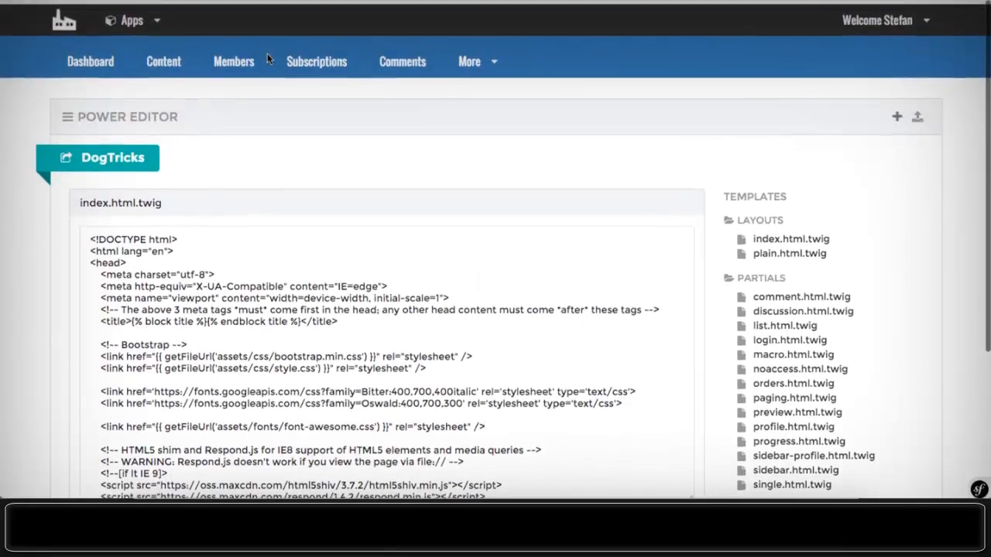
left_click(83, 57)
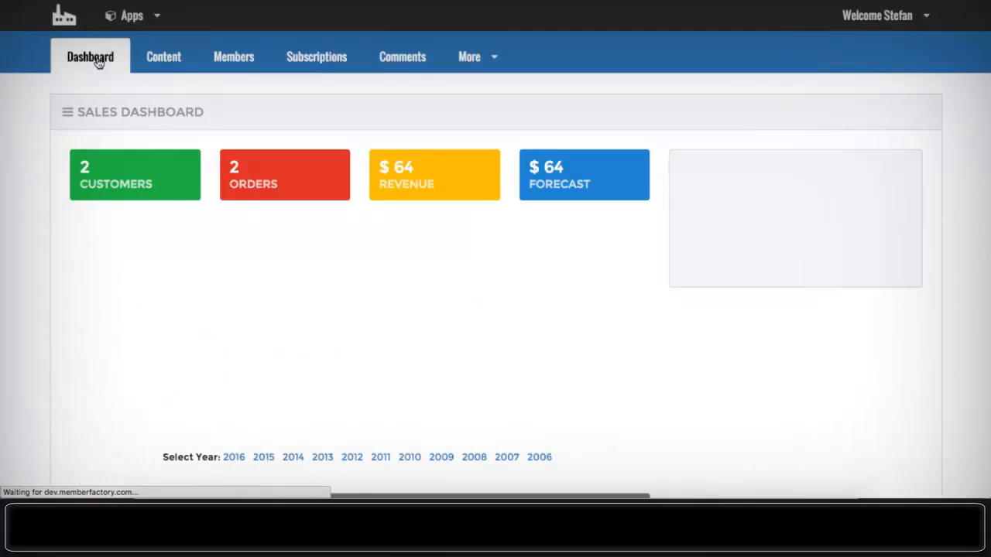